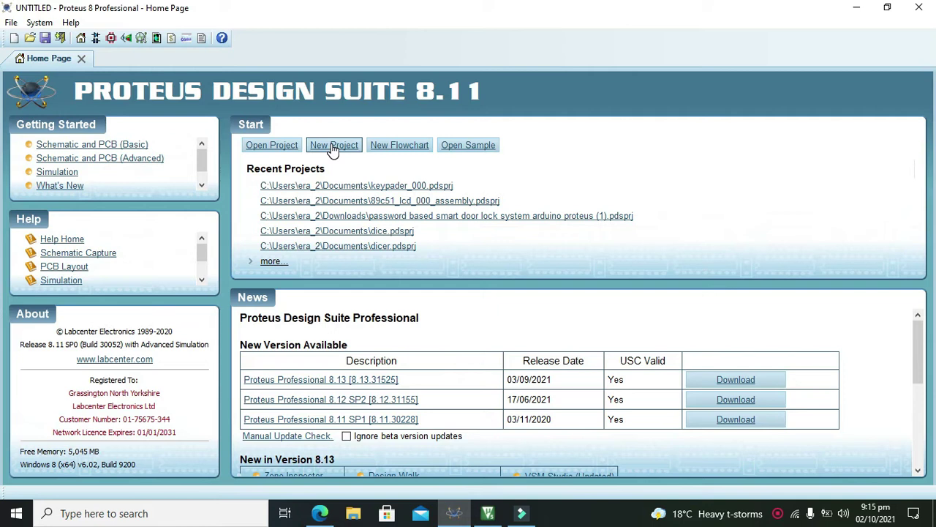
Create a new Proteus project named lcd_888 with default settings and no PCB layout.
left_click(333, 146)
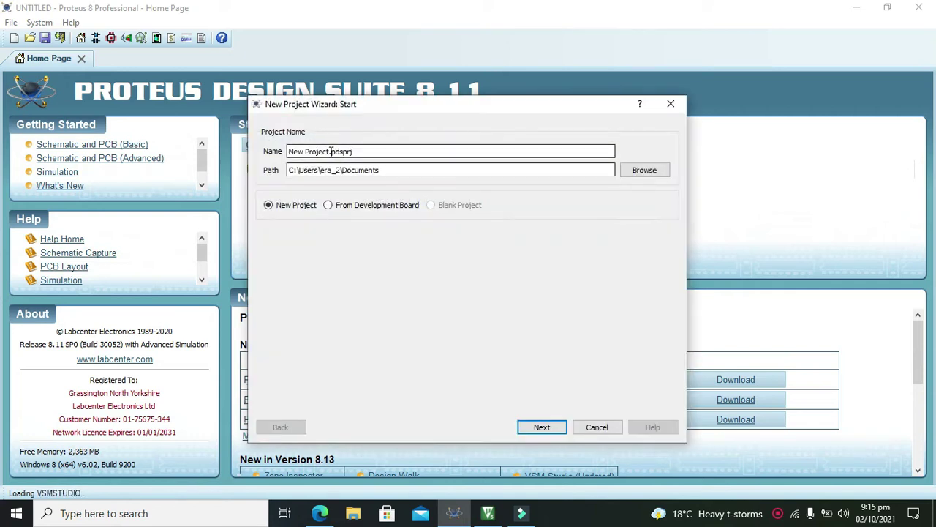
left_click_drag(317, 151, 291, 152)
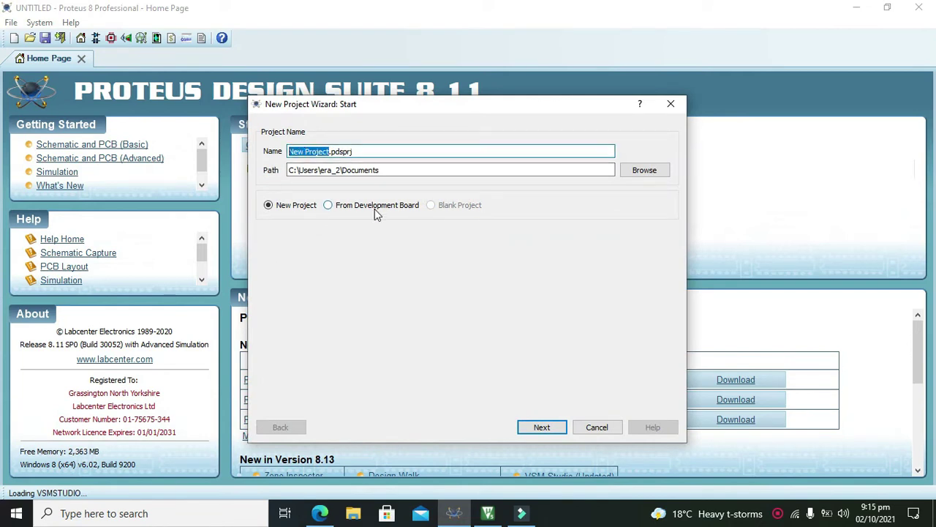
type("lcd_")
type("888")
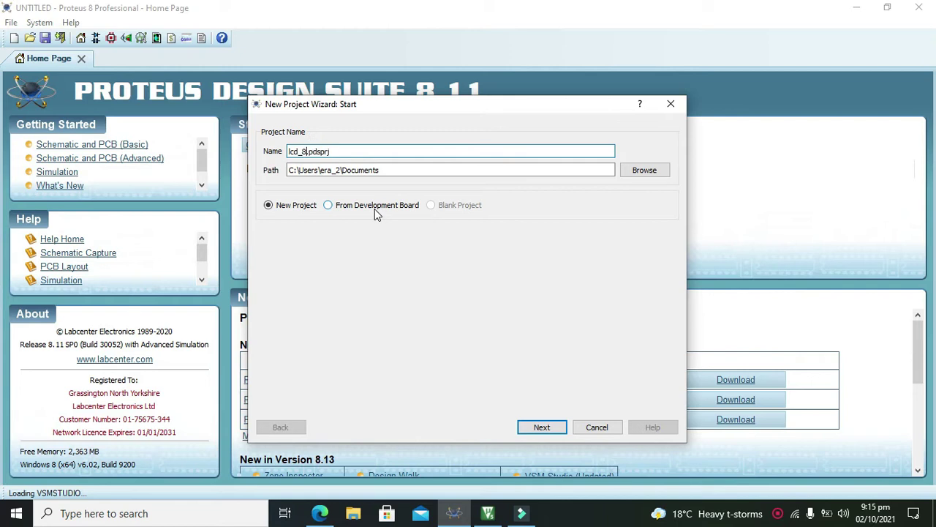
left_click(535, 429)
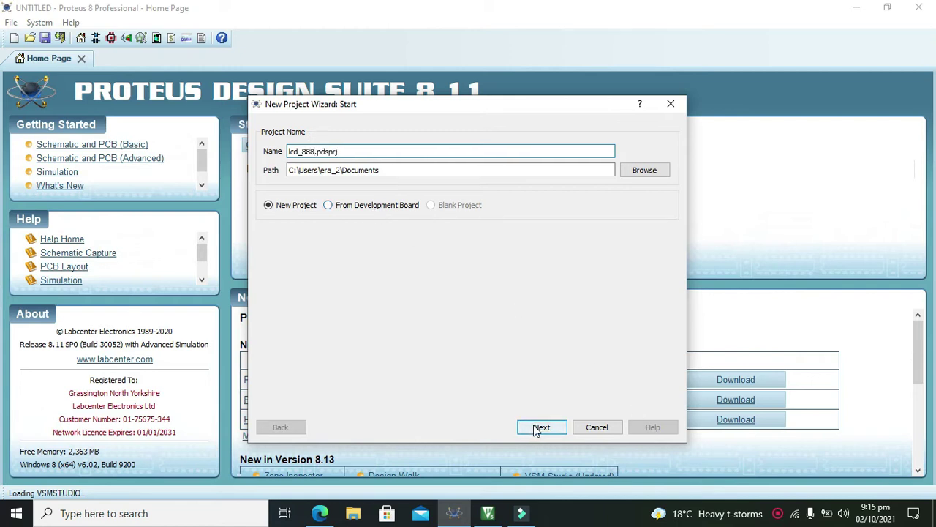
left_click(540, 430)
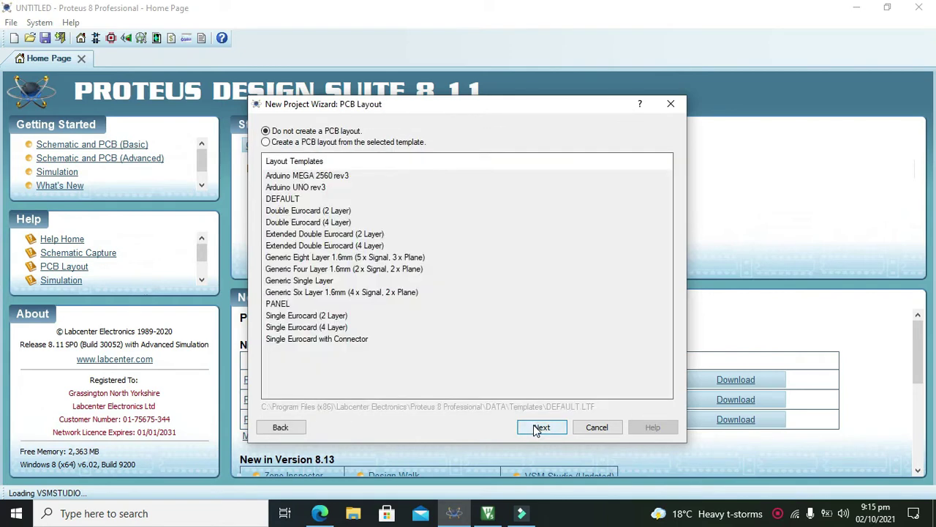
left_click(541, 429)
left_click(541, 429)
left_click(540, 430)
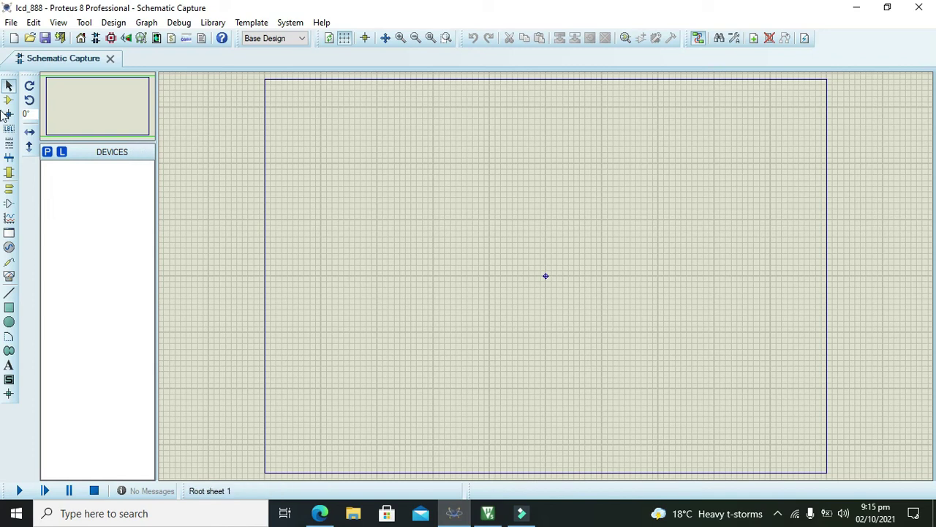
Search the library for 89c51 and add the AT89C51 to the device list.
left_click(8, 106)
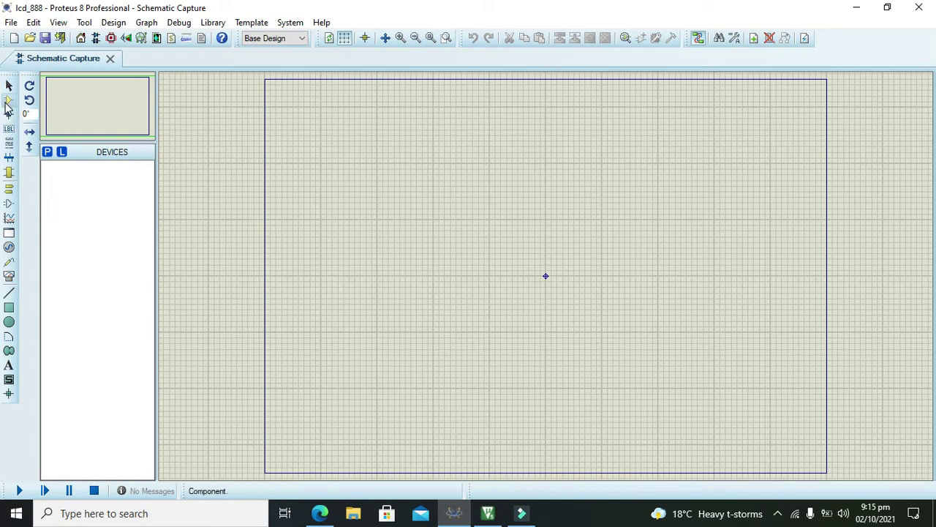
left_click(48, 153)
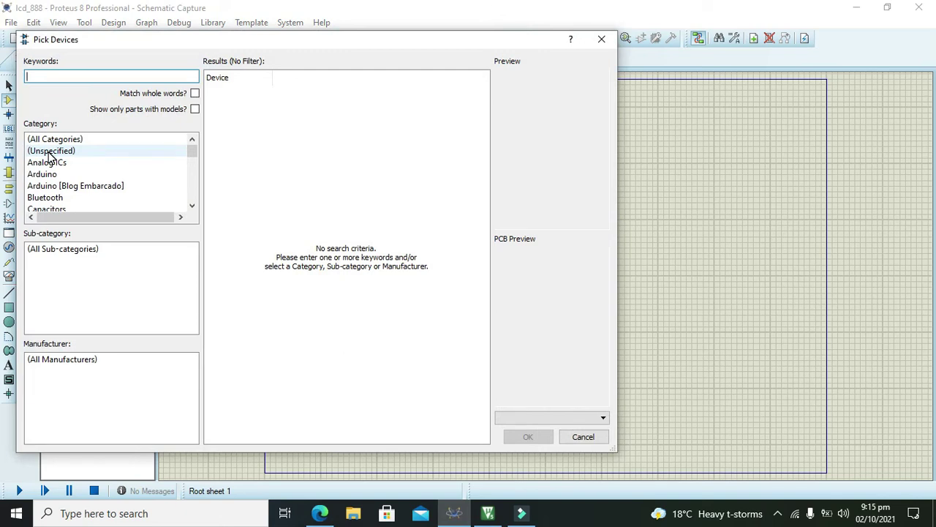
type("89c51")
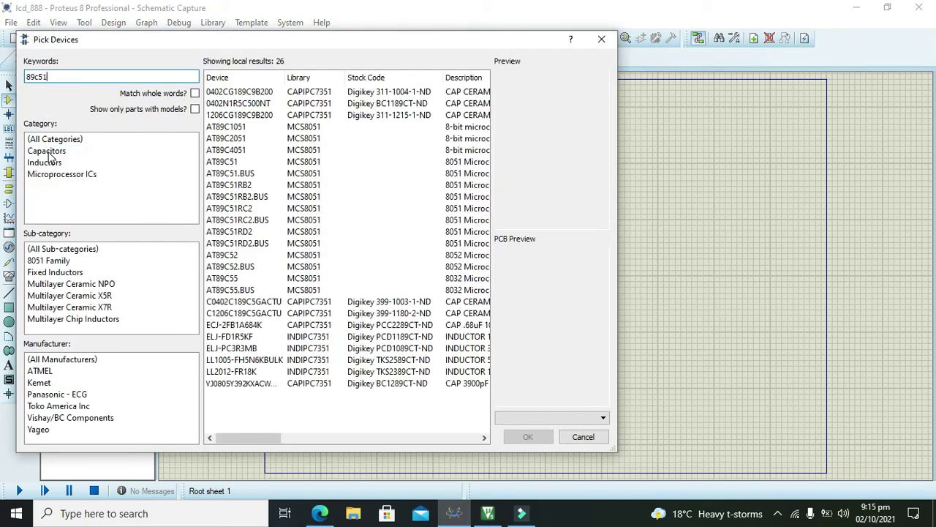
left_click(285, 92)
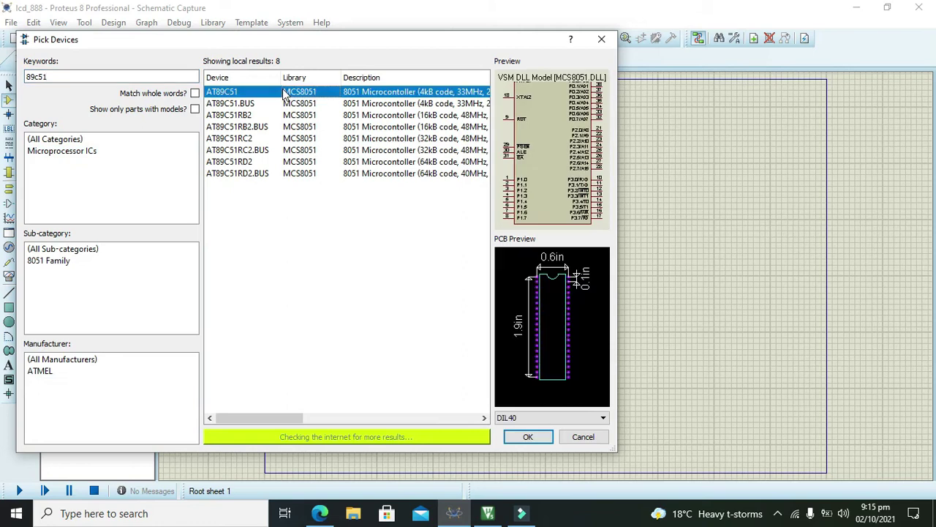
left_click(528, 437)
Place the AT89C51 as U1 near the sheet centre, nudging it down one grid step.
left_click(524, 276)
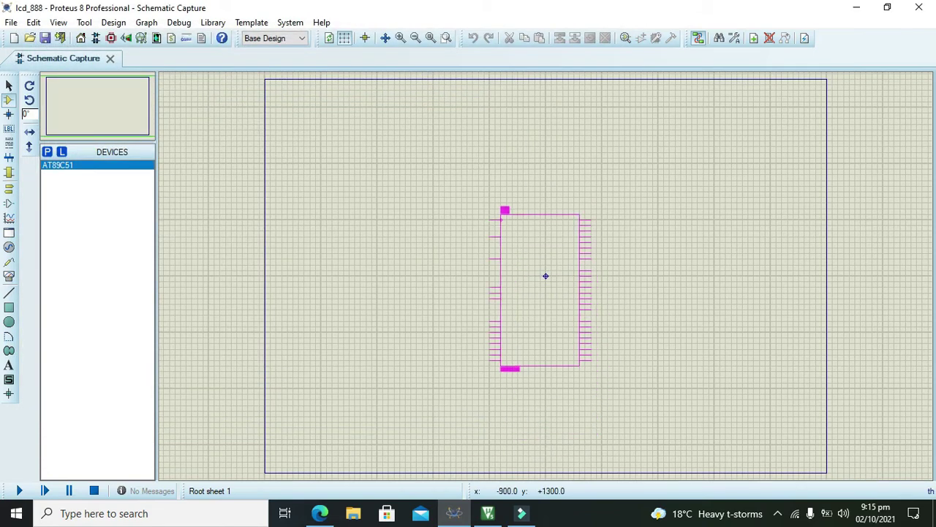
left_click(530, 274)
left_click(404, 40)
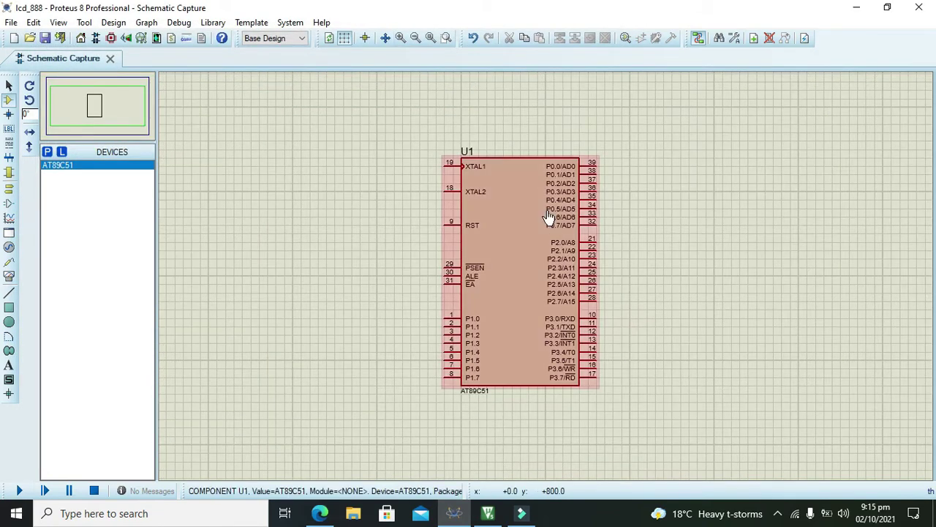
left_click_drag(549, 218, 548, 225)
left_click(656, 255)
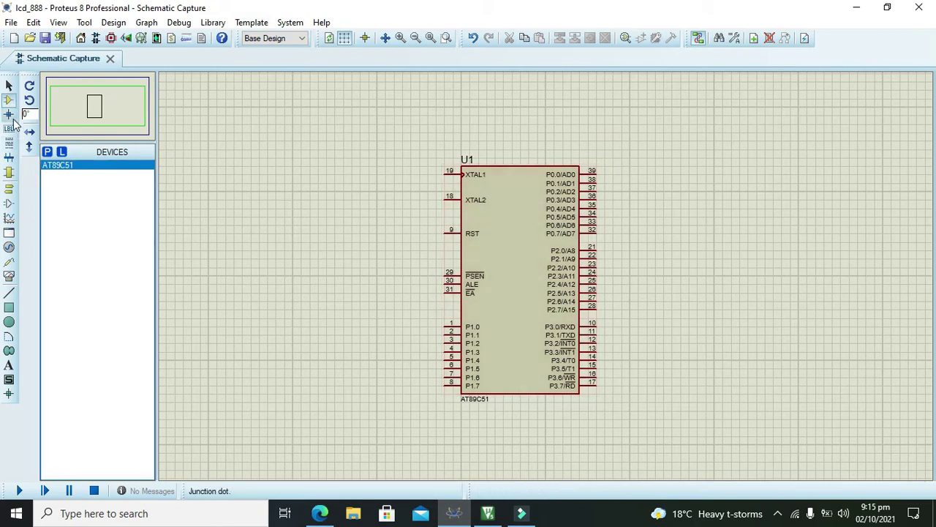
Search 'keypad', add KEYPAD-SMALLCALC to the devices and place it left of U1.
left_click(47, 151)
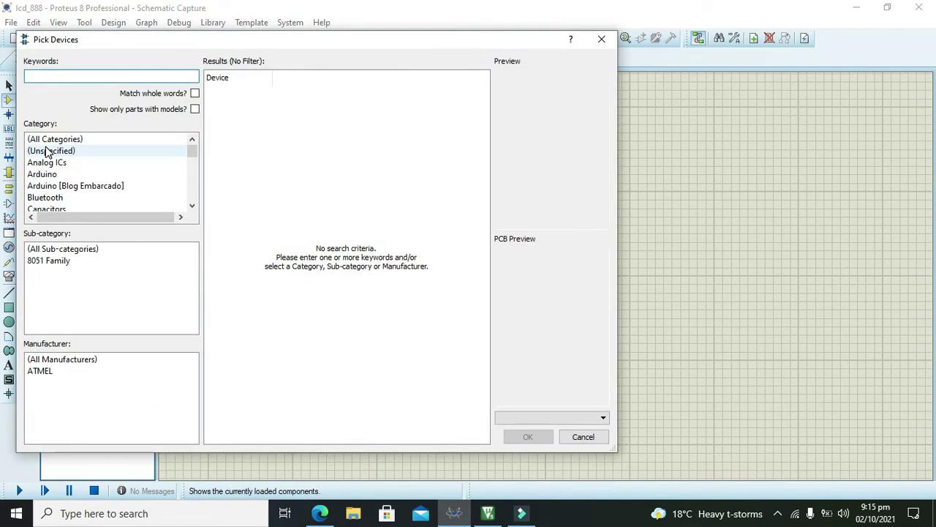
type("484")
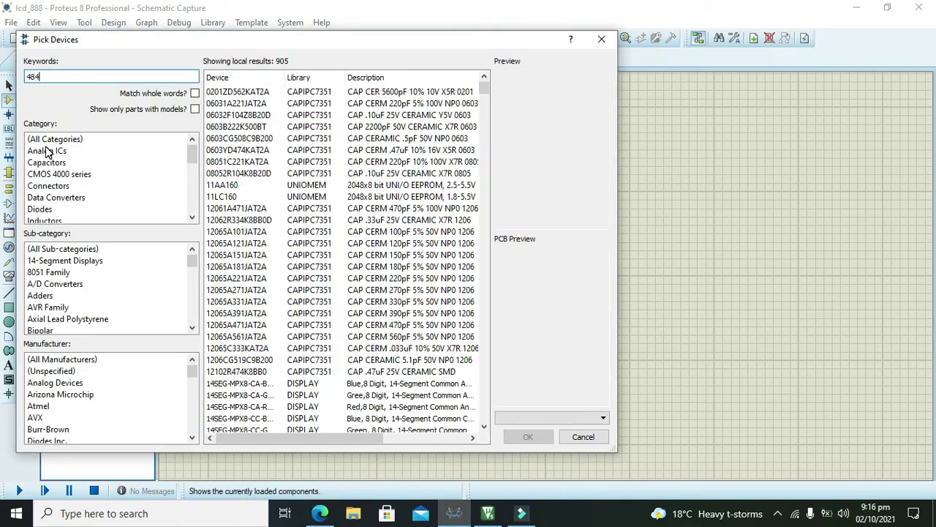
key("BackSpace")
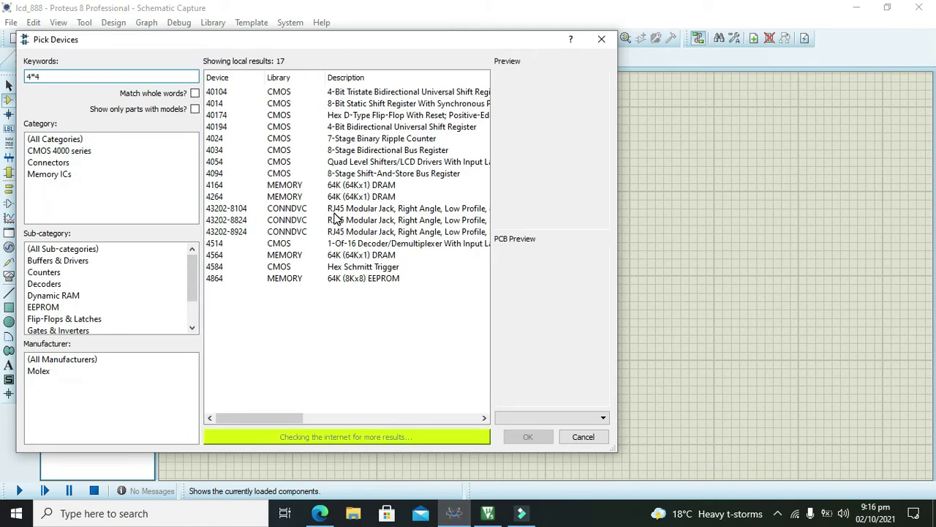
type("key")
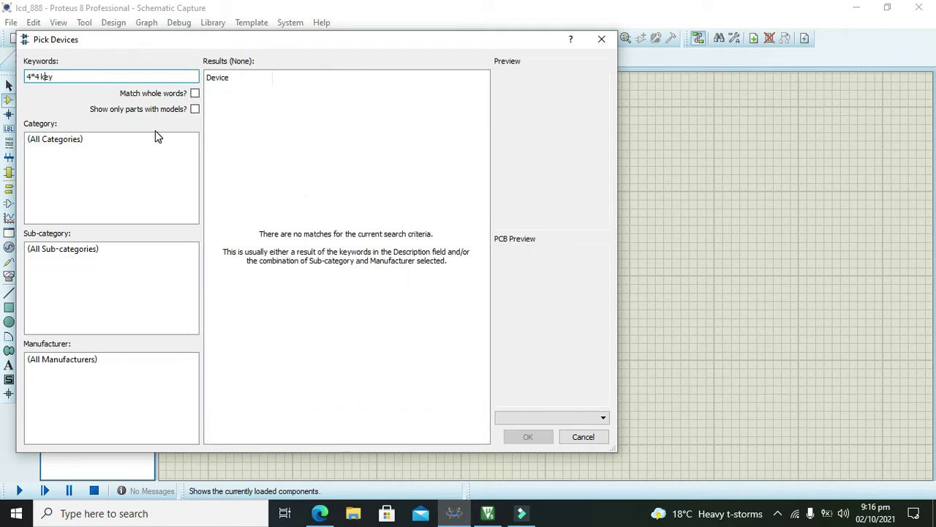
key("ctrl+Left")
key("BackSpace")
key("BackSpace")
key("BackSpace")
key("BackSpace")
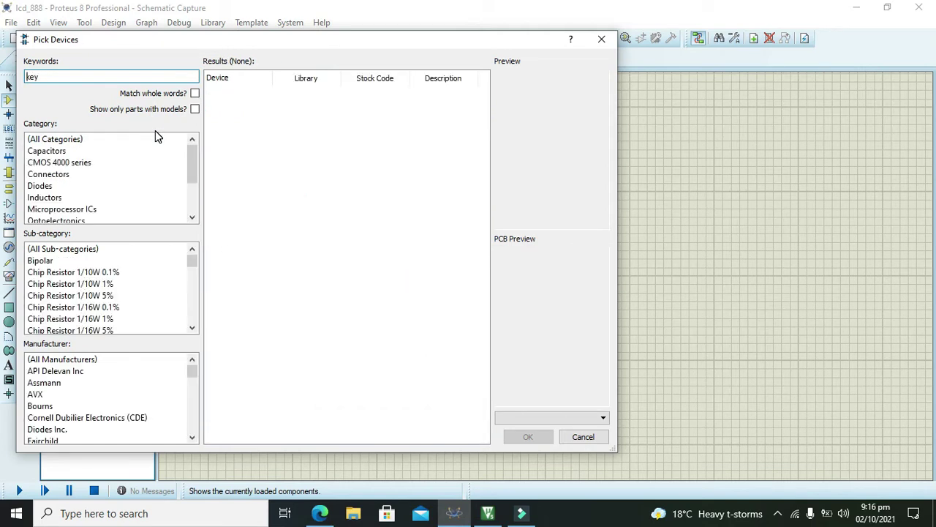
type("pad")
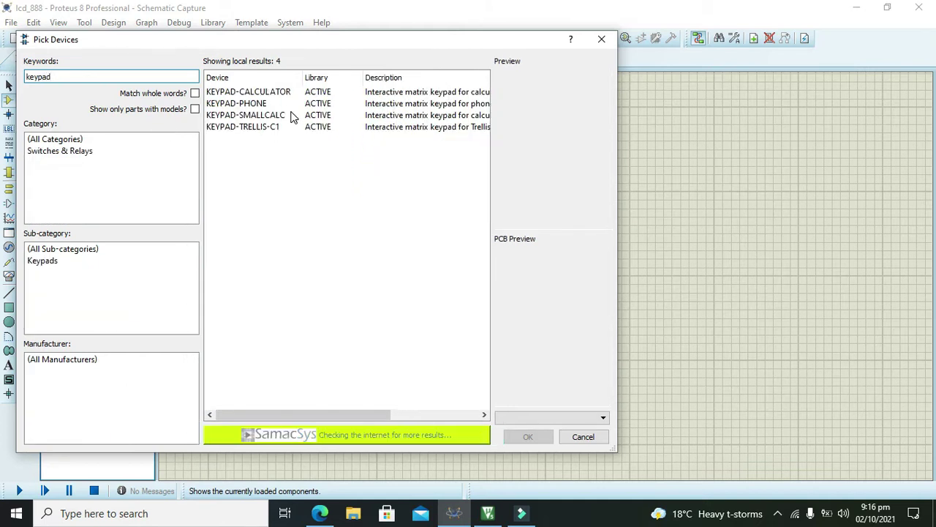
left_click(293, 115)
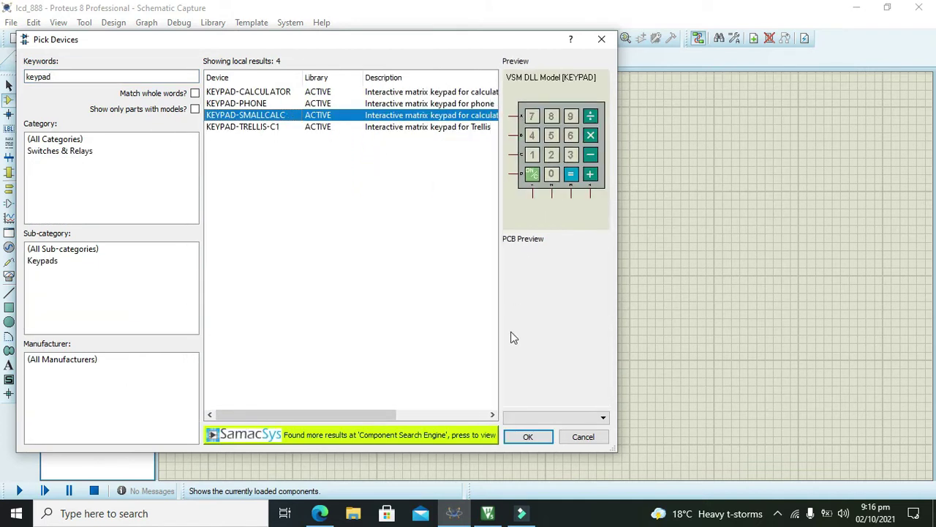
left_click(528, 437)
left_click(290, 315)
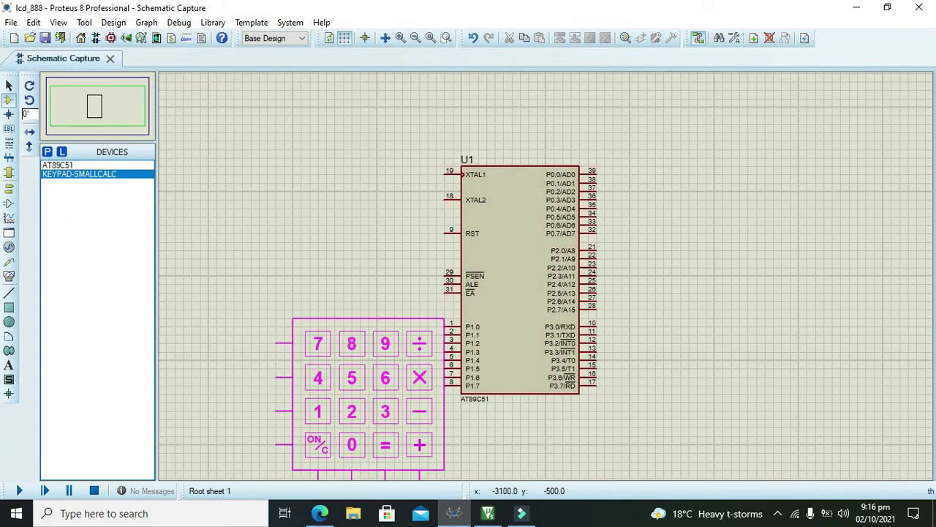
left_click(225, 219)
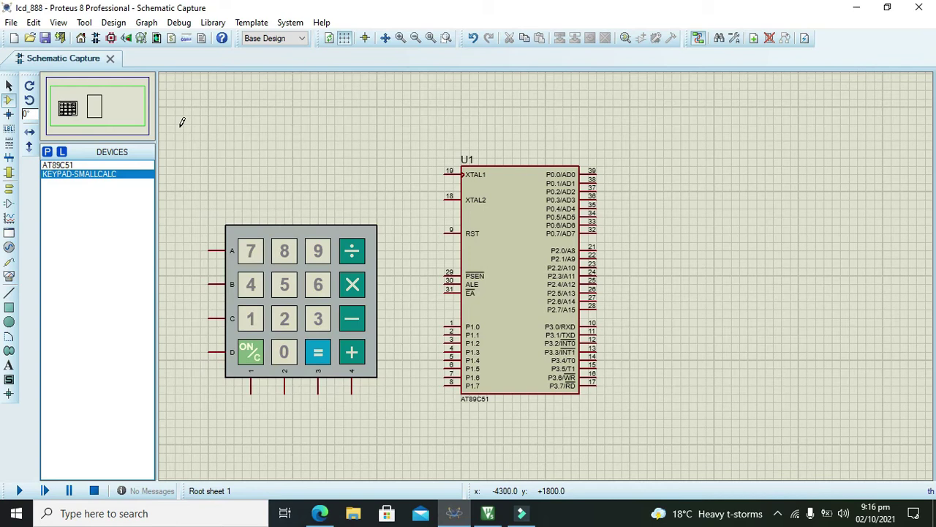
Search 'common cathode 7 seg' and add the red 7SEG-COM-CATHODE display to the devices.
left_click(47, 152)
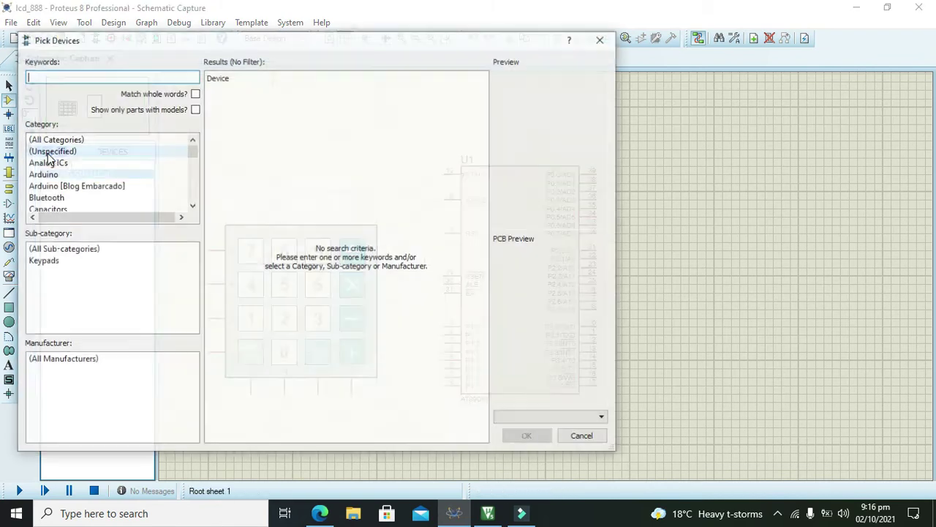
type("common")
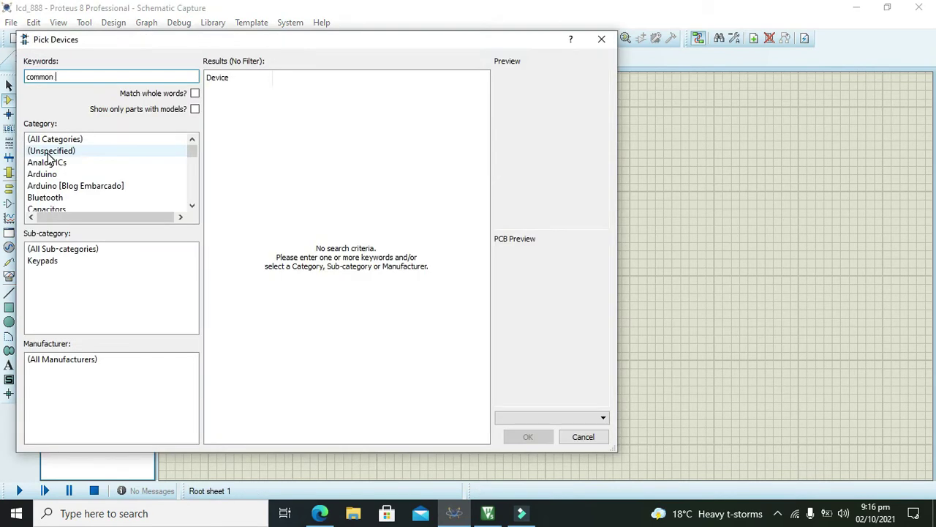
type(" cathode 7 seg")
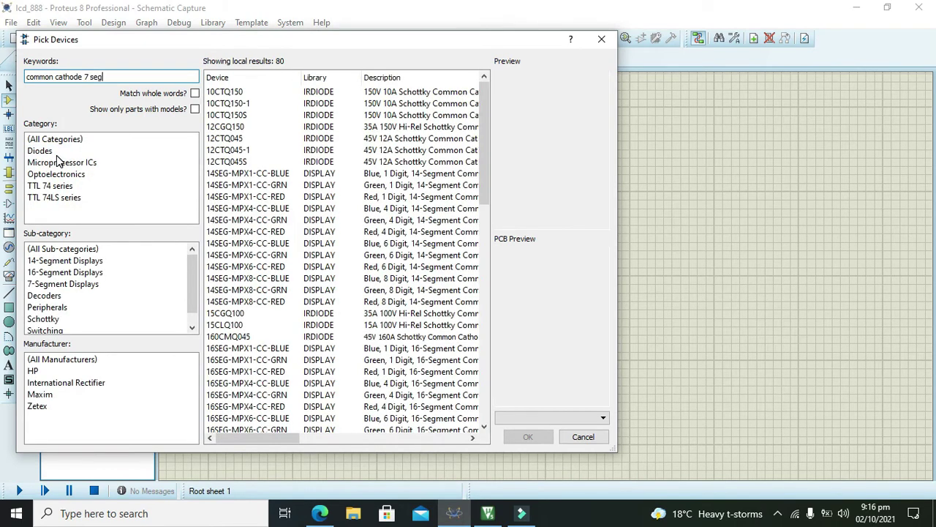
left_click(296, 166)
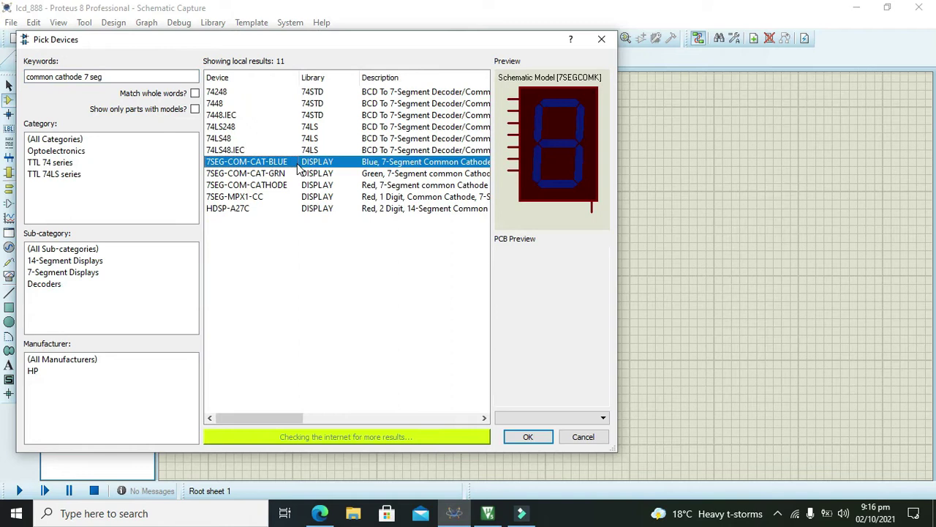
key("Down")
key("Up")
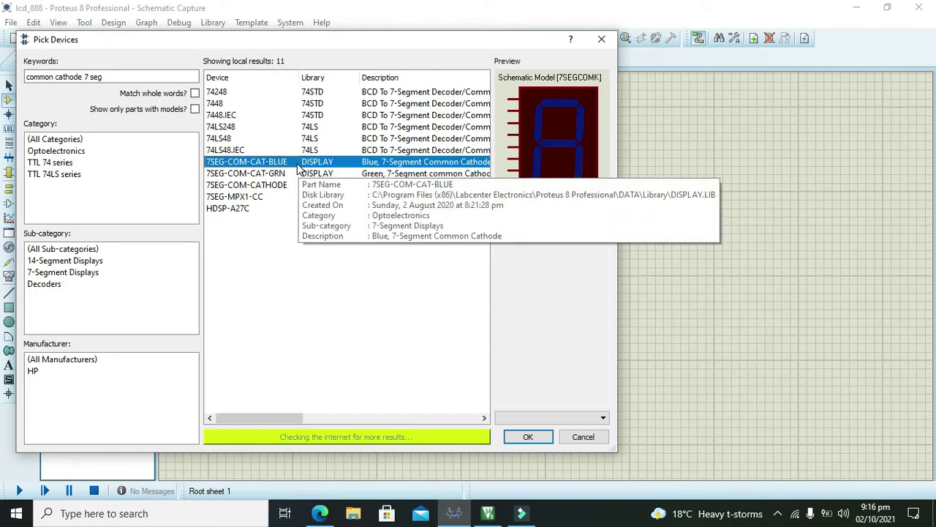
key("Down")
key("Down")
key("Up")
key("Up")
key("Down")
key("Down")
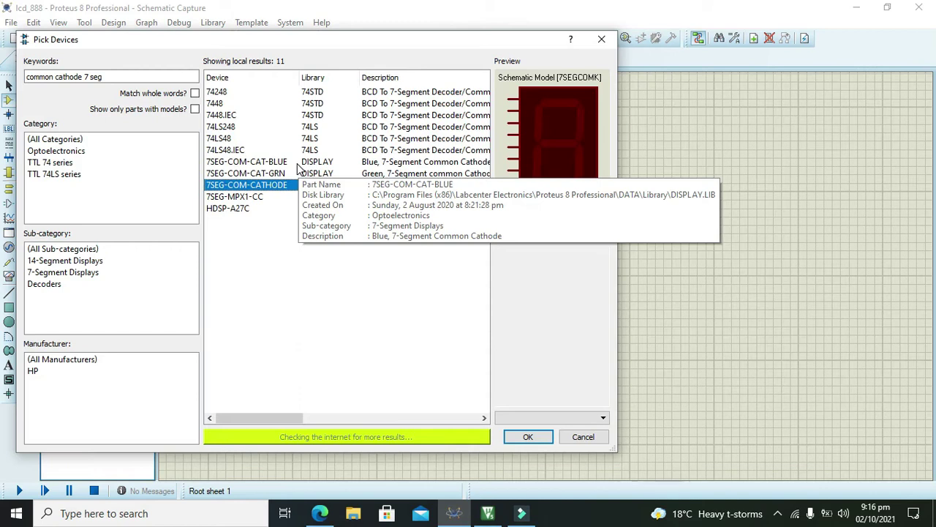
left_click(333, 165)
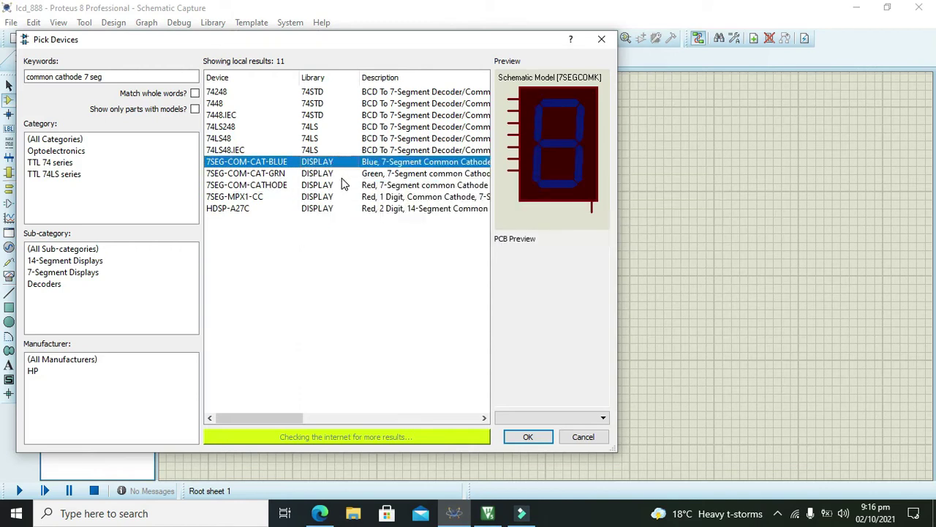
left_click(343, 175)
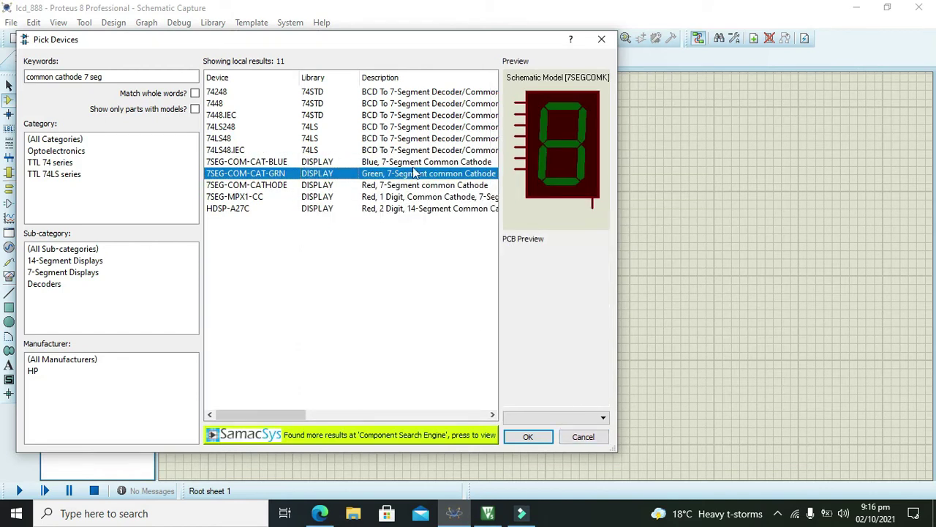
left_click(401, 186)
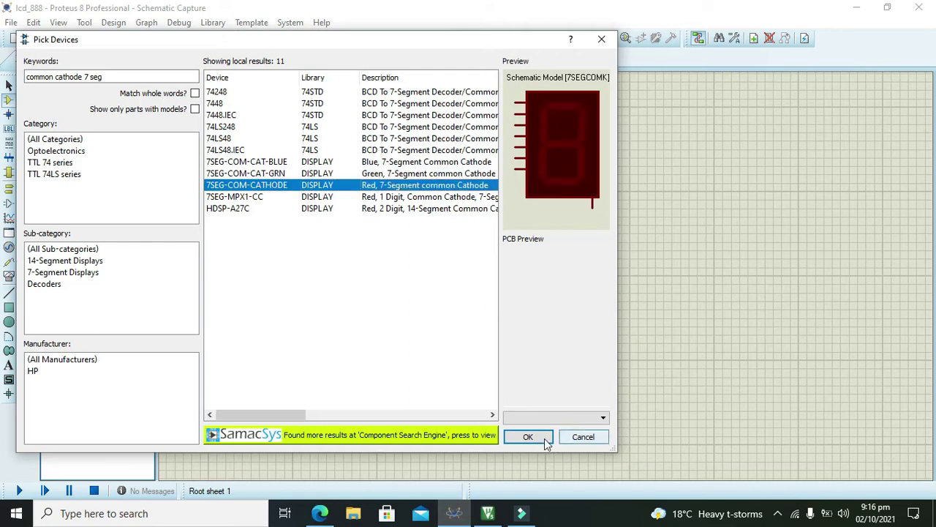
left_click(529, 436)
Place the 7-segment display to the right of U1.
left_click(779, 254)
left_click(790, 269)
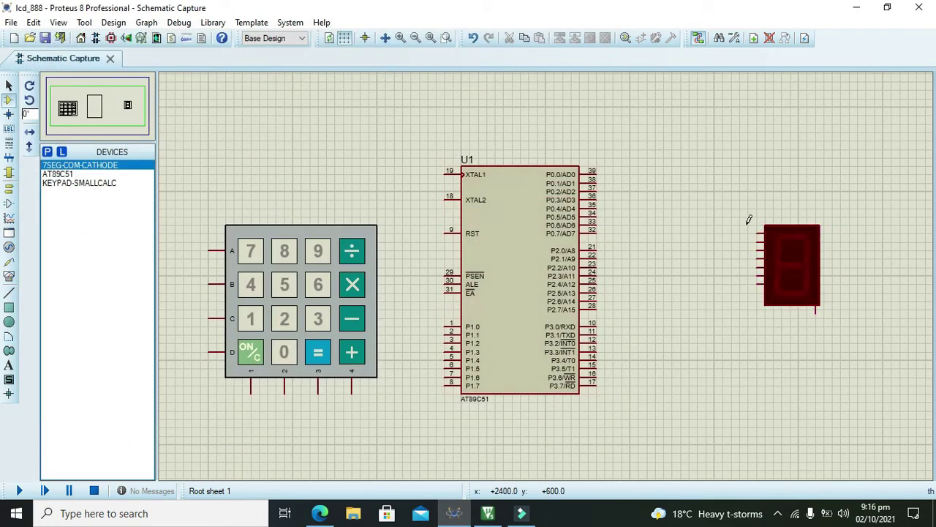
left_click(685, 235)
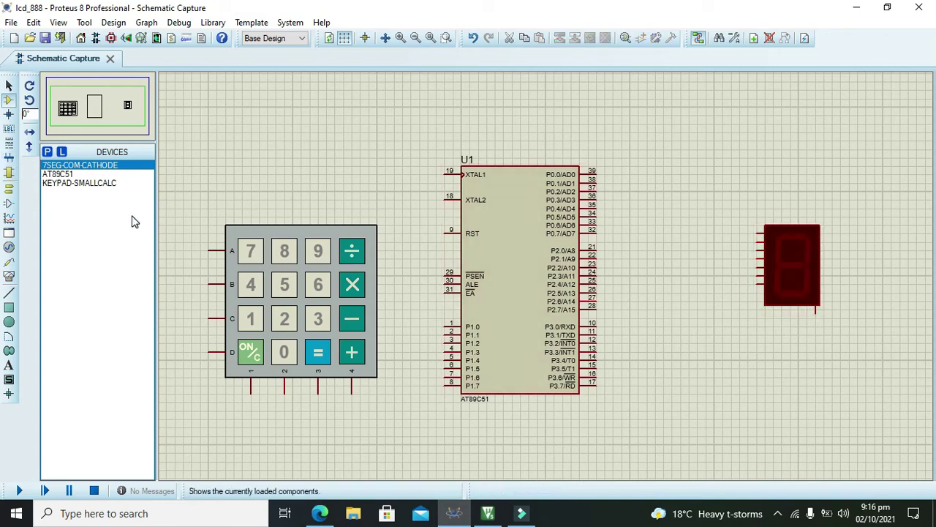
Shift U1 slightly right, cancelling a stray wire started from the display pin.
left_click_drag(484, 244, 519, 245)
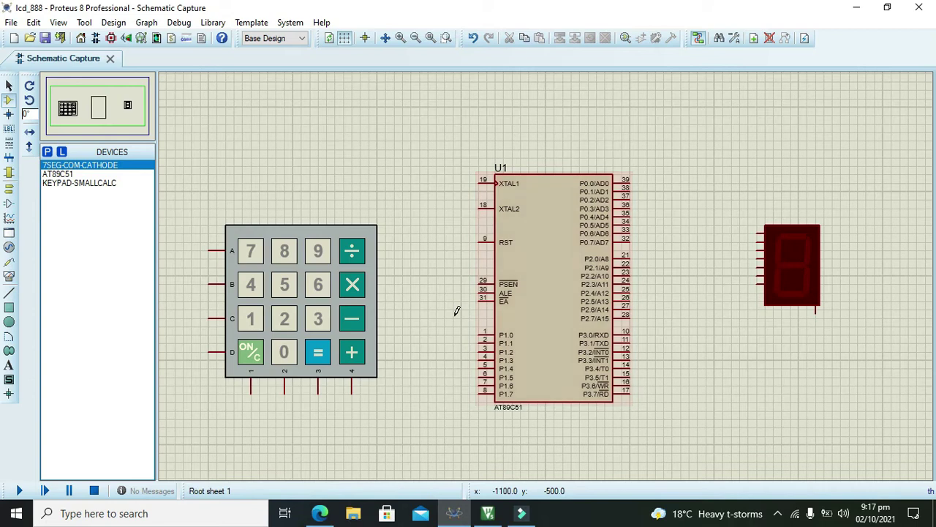
left_click(755, 228)
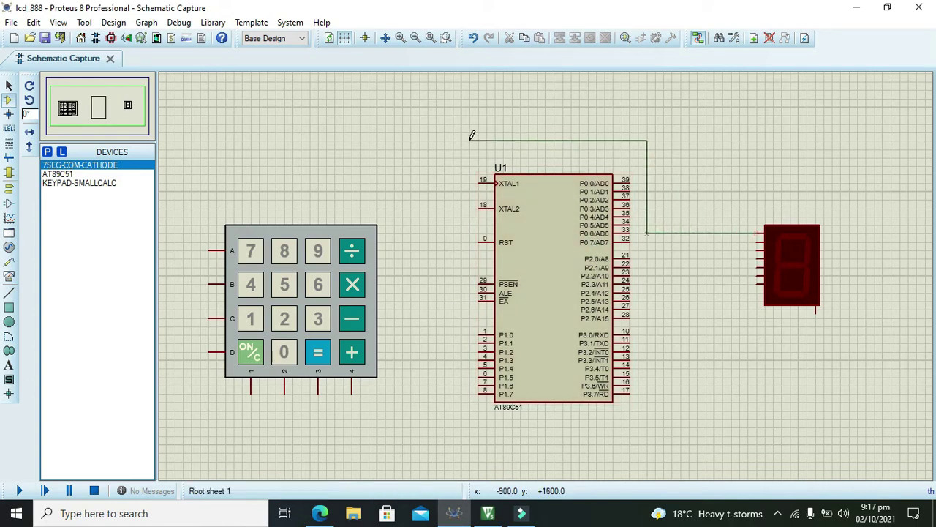
key("Escape")
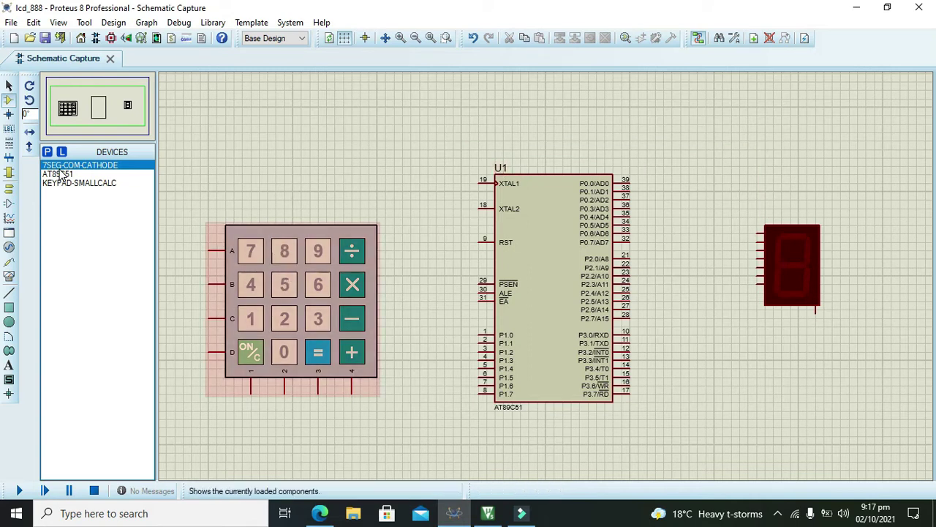
Place terminals beside keypad rows A–D and wire each row pin to its terminal.
left_click(8, 189)
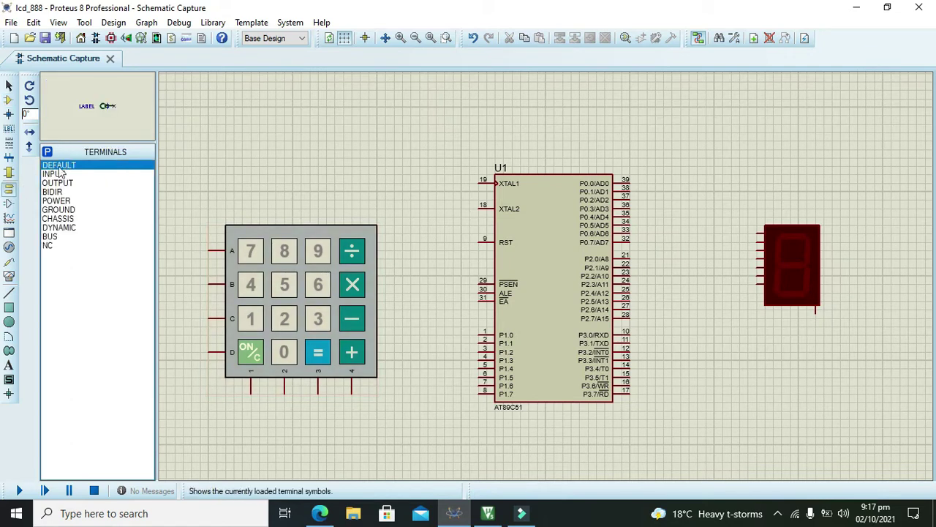
left_click(197, 243)
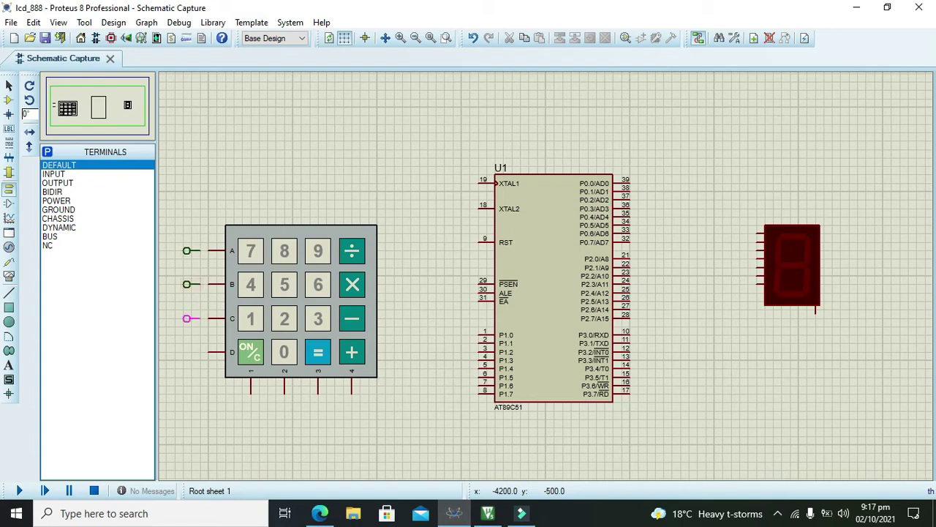
left_click(188, 318)
left_click(189, 353)
left_click(207, 352)
left_click(198, 352)
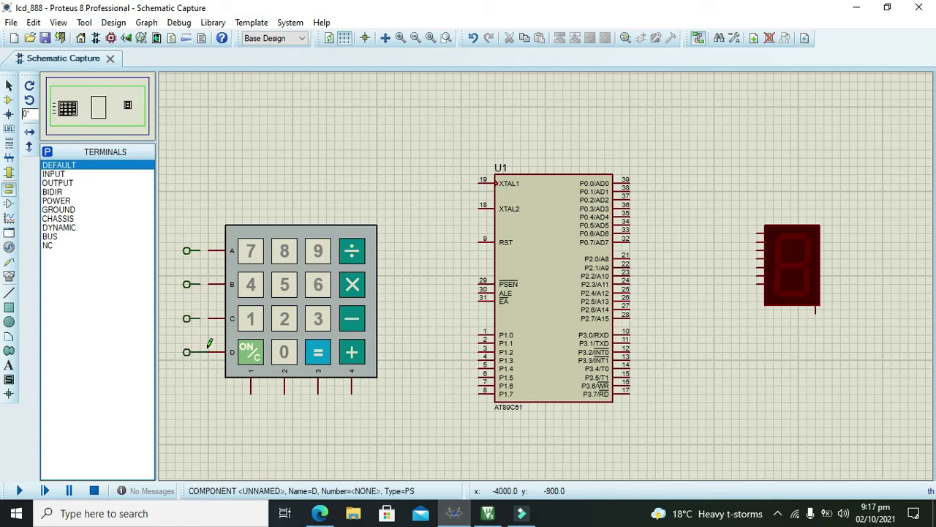
left_click(200, 285)
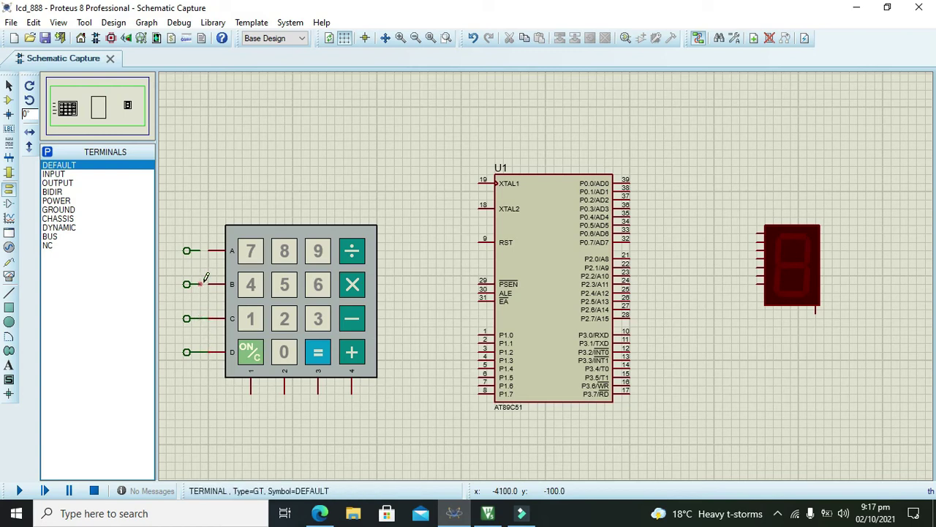
left_click(202, 251)
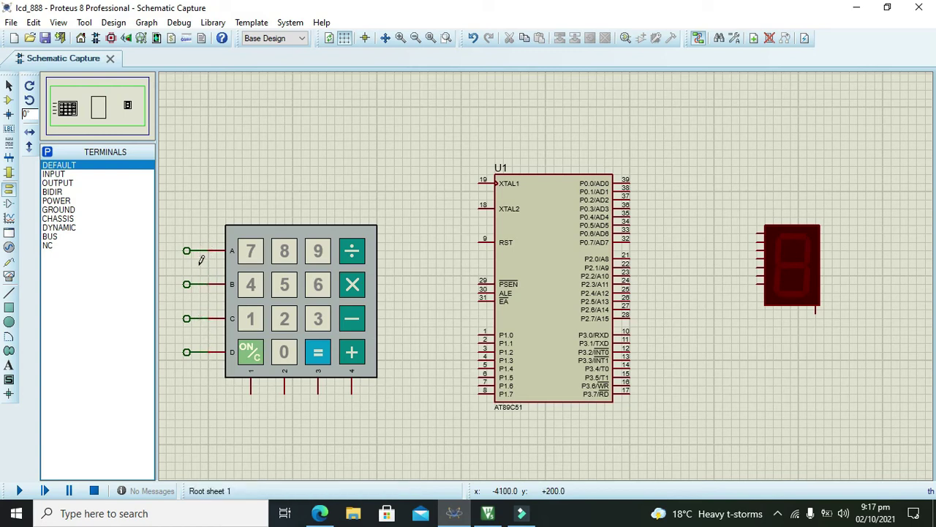
Rotate a terminal upward under keypad column pin 1 and wire pin 1 to it.
right_click(240, 432)
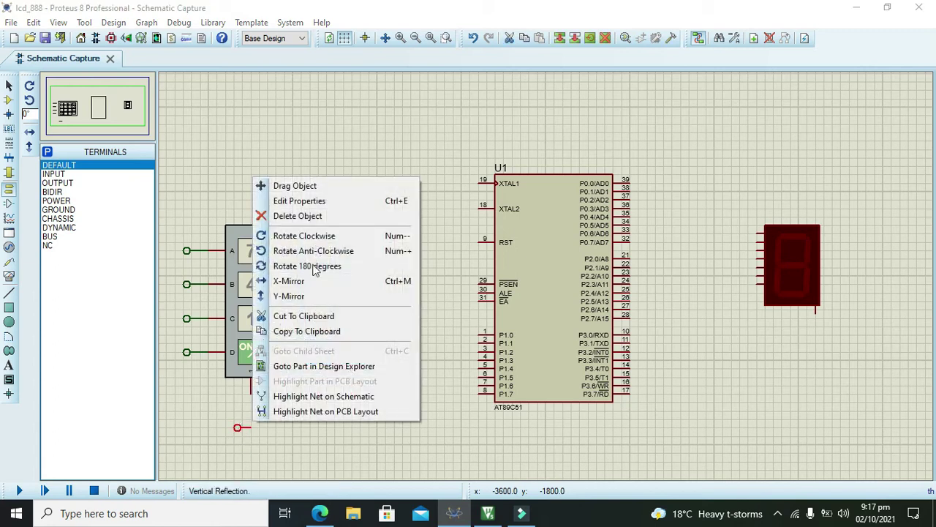
left_click(314, 253)
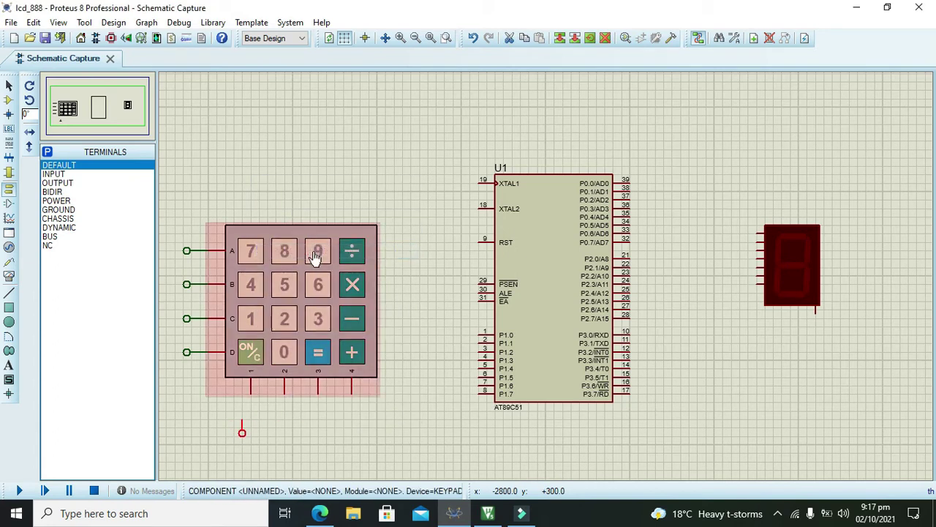
double_click(242, 431)
left_click(569, 391)
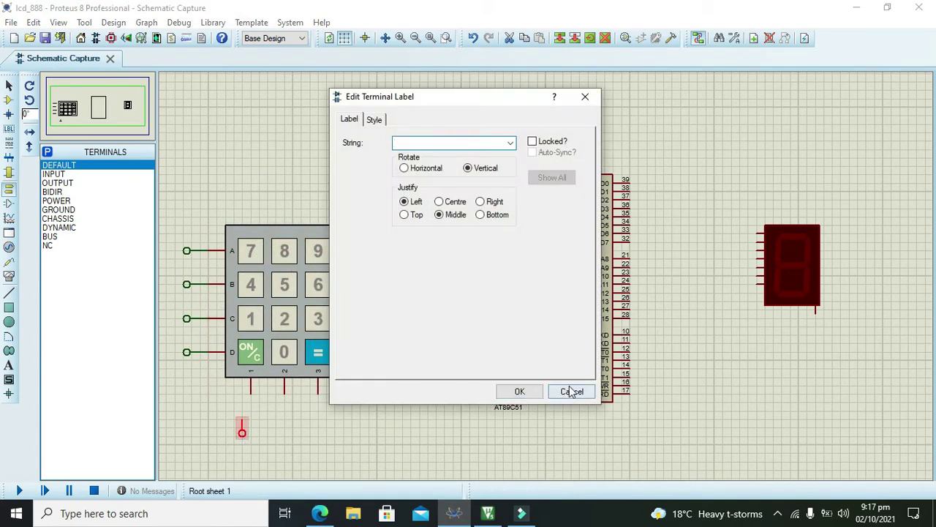
left_click_drag(243, 431, 251, 432)
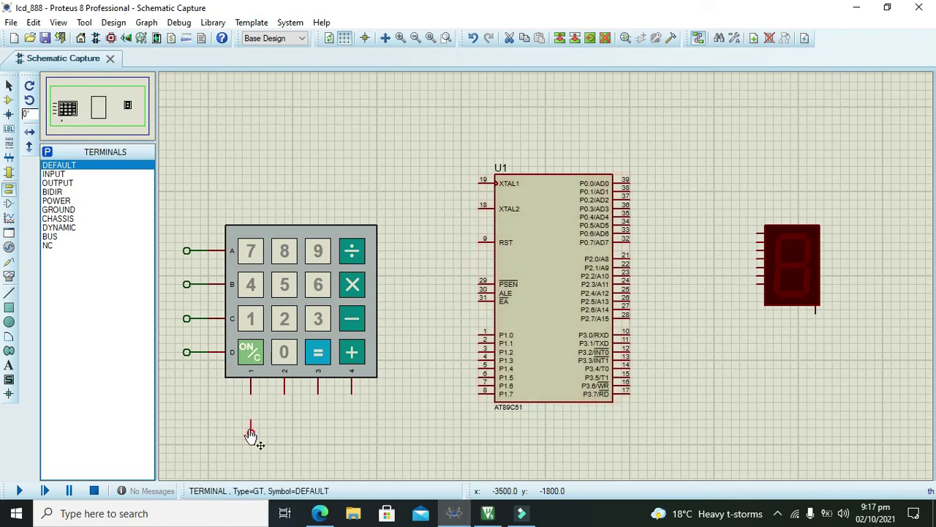
left_click(251, 420)
left_click(251, 393)
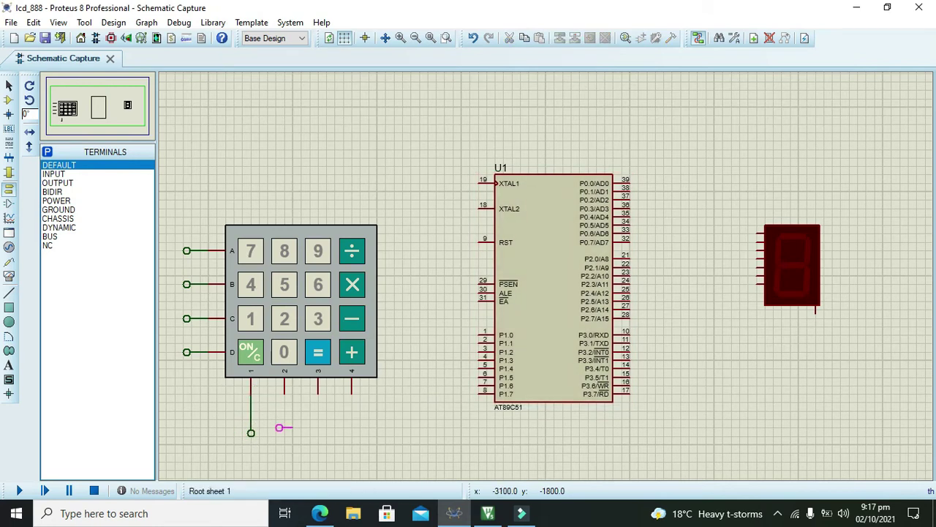
Copy the column-1 terminal for reuse.
right_click(287, 419)
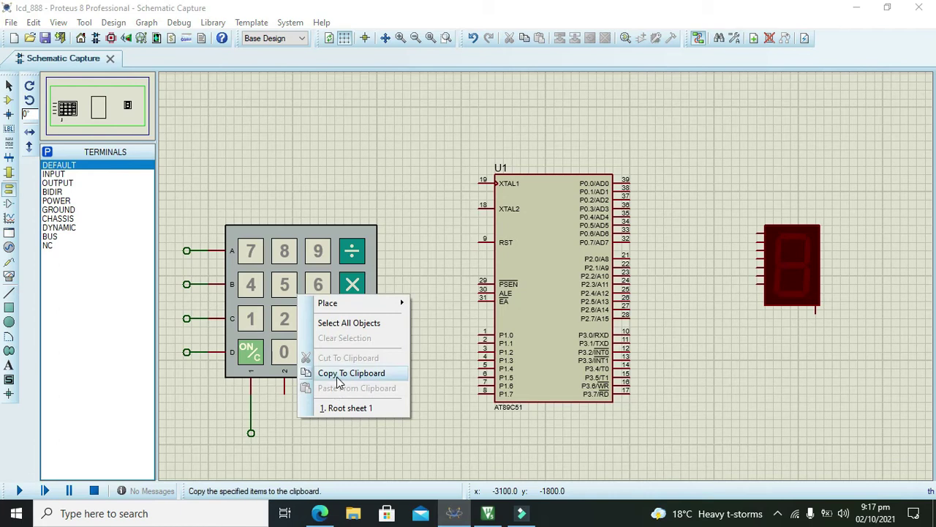
right_click(251, 431)
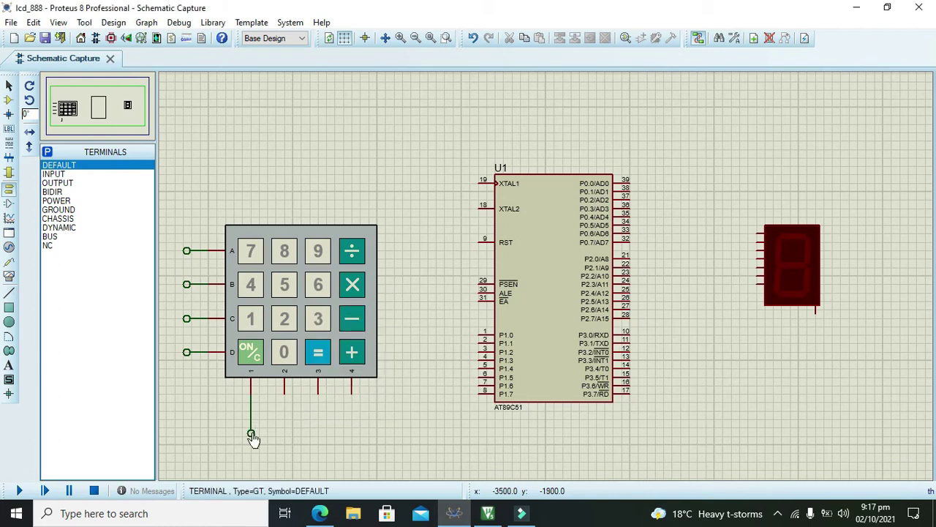
right_click(252, 431)
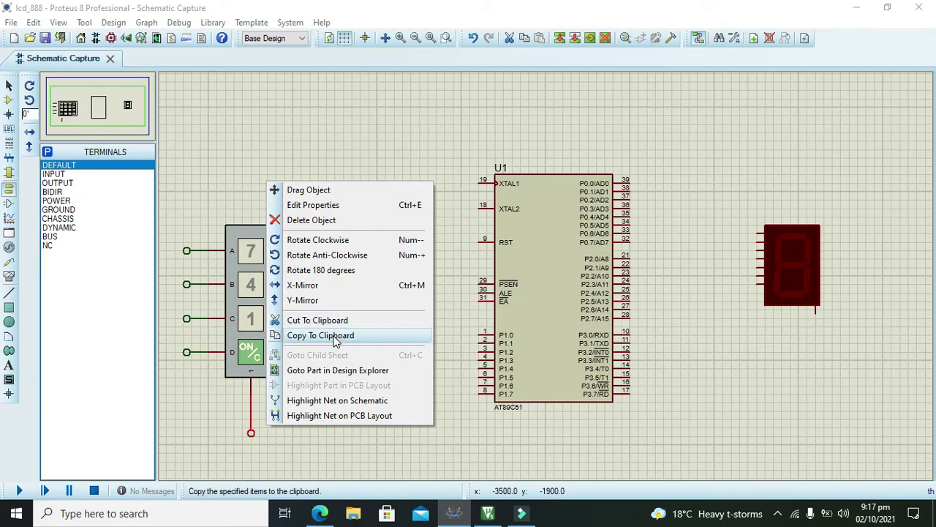
left_click(459, 375)
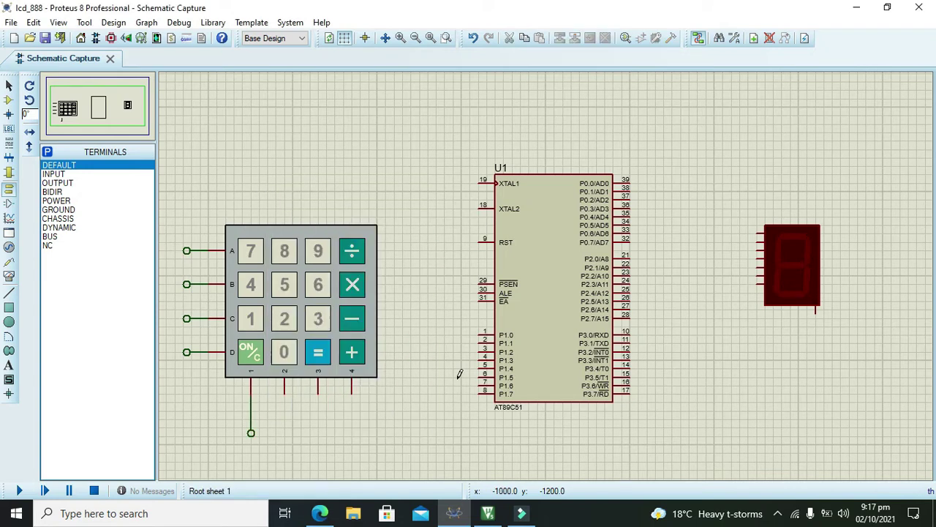
left_click(479, 283)
key("Escape")
right_click(284, 433)
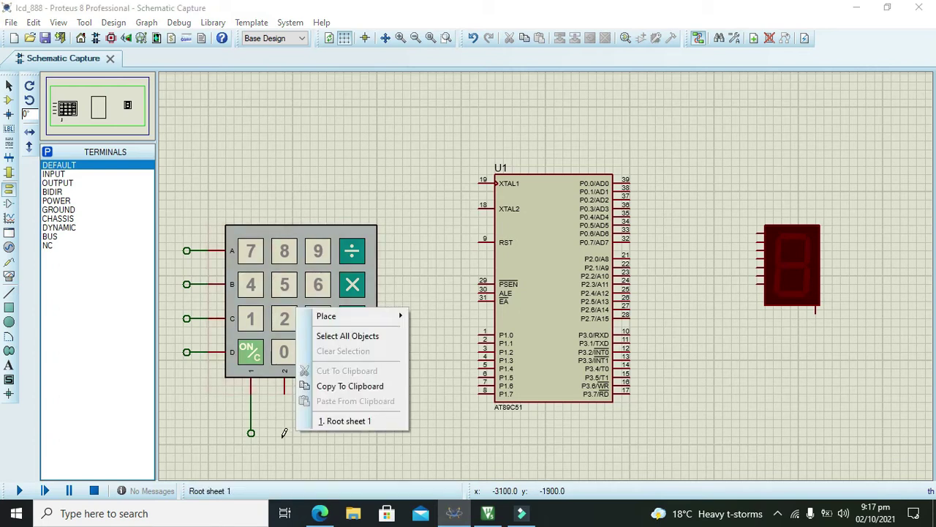
left_click(250, 432)
right_click(251, 432)
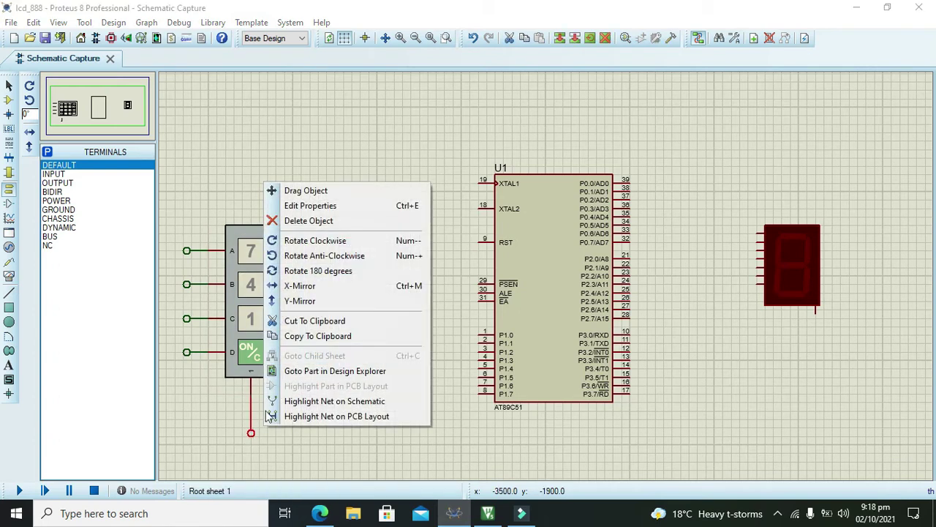
left_click(322, 338)
Paste terminal copies under keypad column pins 3 and 4.
right_click(324, 412)
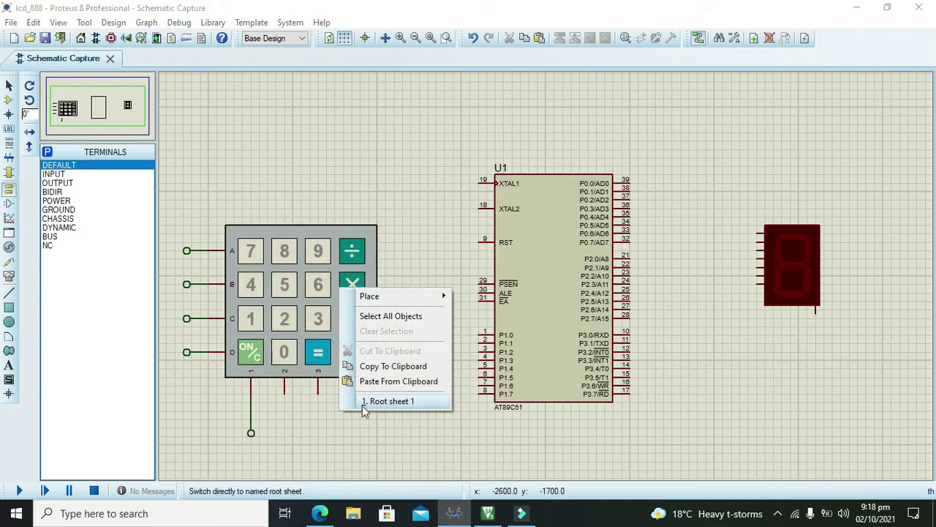
left_click(380, 381)
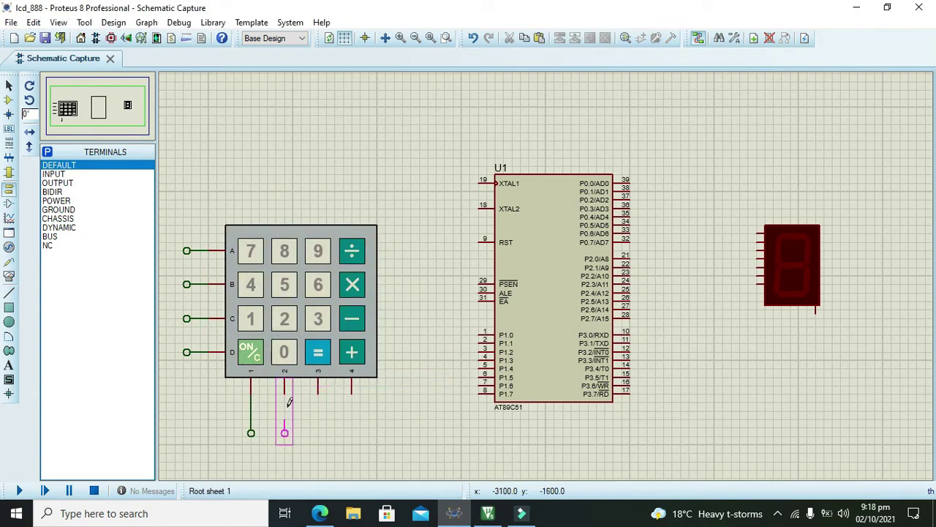
right_click(378, 423)
left_click(432, 395)
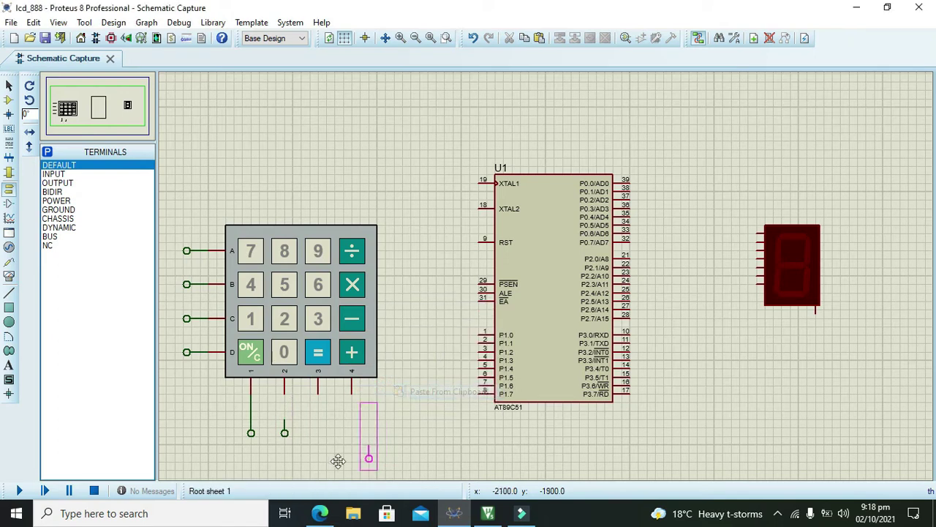
left_click(322, 411)
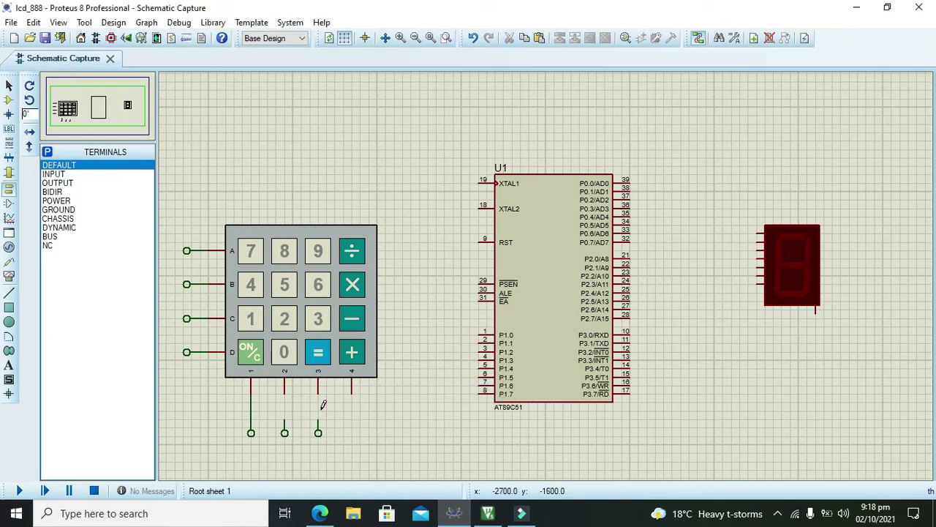
right_click(375, 431)
left_click(432, 401)
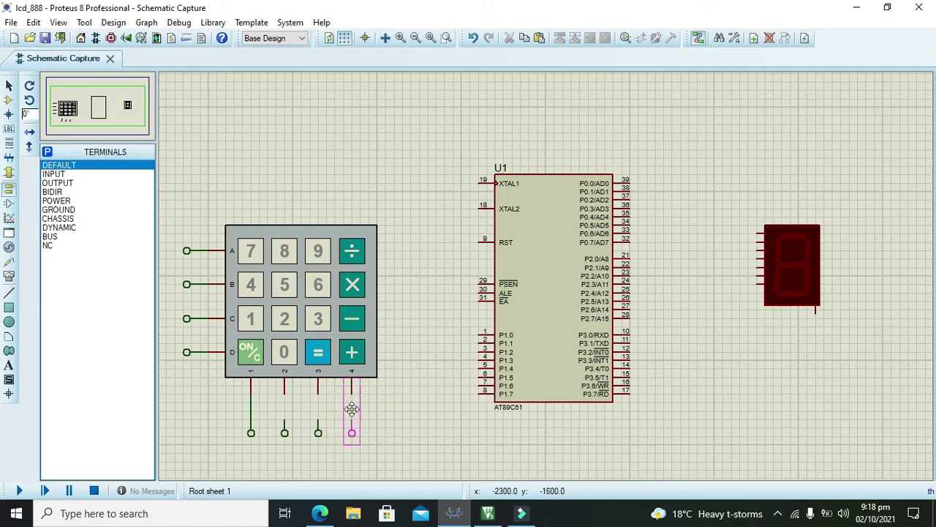
left_click(352, 406)
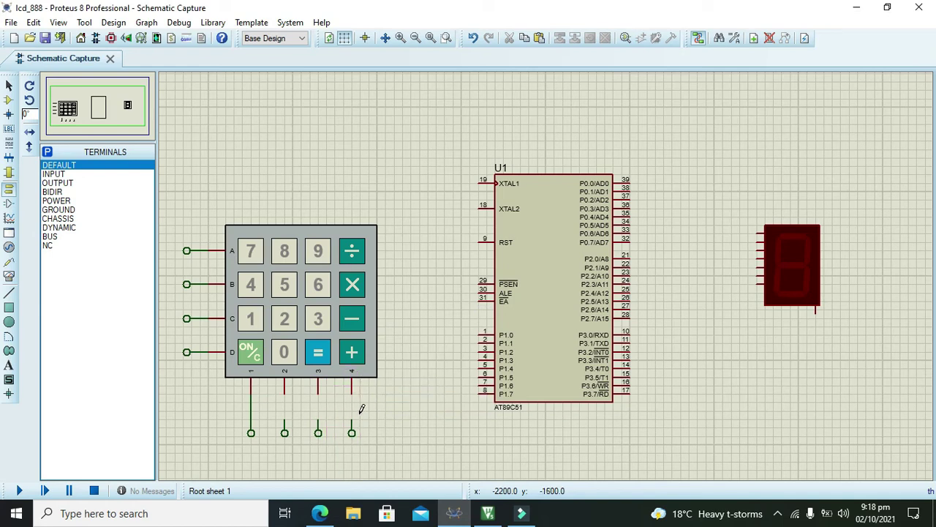
Wire keypad column pins 4 and 3 down to their terminals.
left_click(351, 420)
left_click(352, 389)
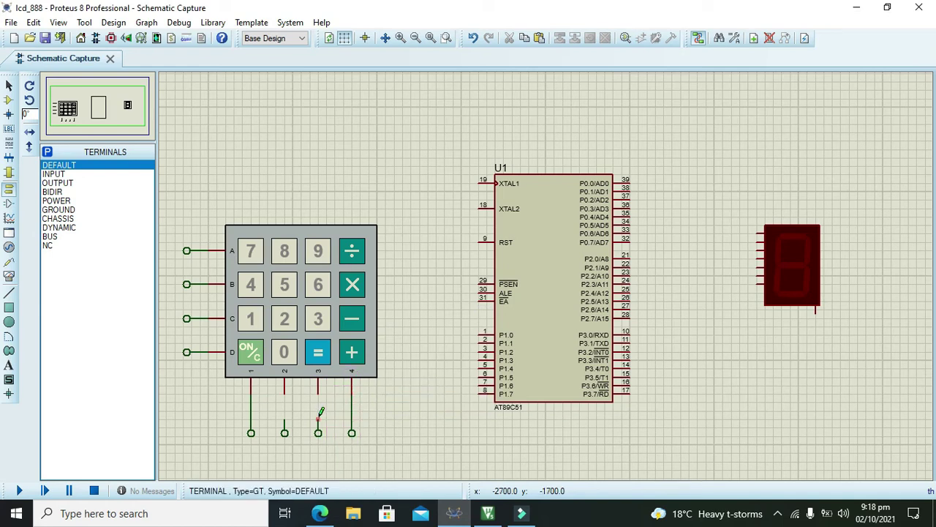
left_click(319, 418)
left_click(318, 386)
Label the row-A to row-D terminals a, b, c and d.
double_click(187, 251)
type("a")
key("Return")
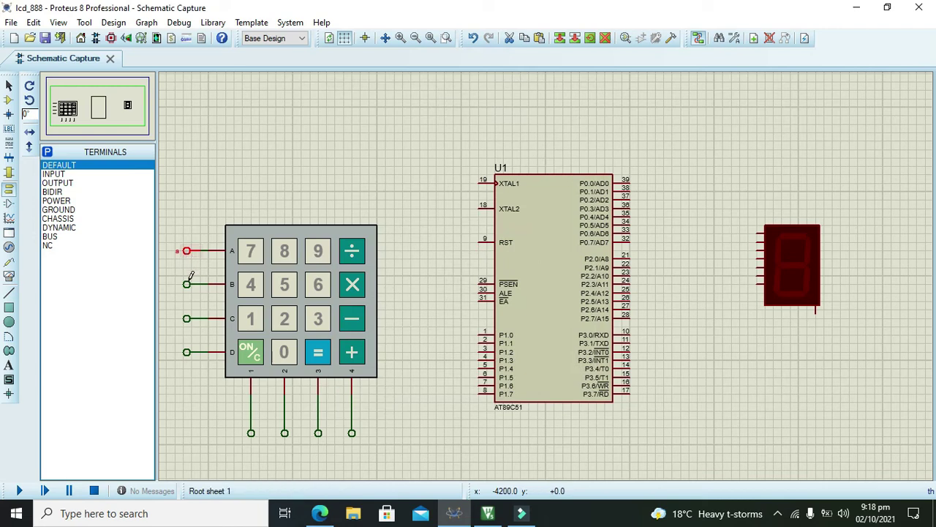
double_click(187, 285)
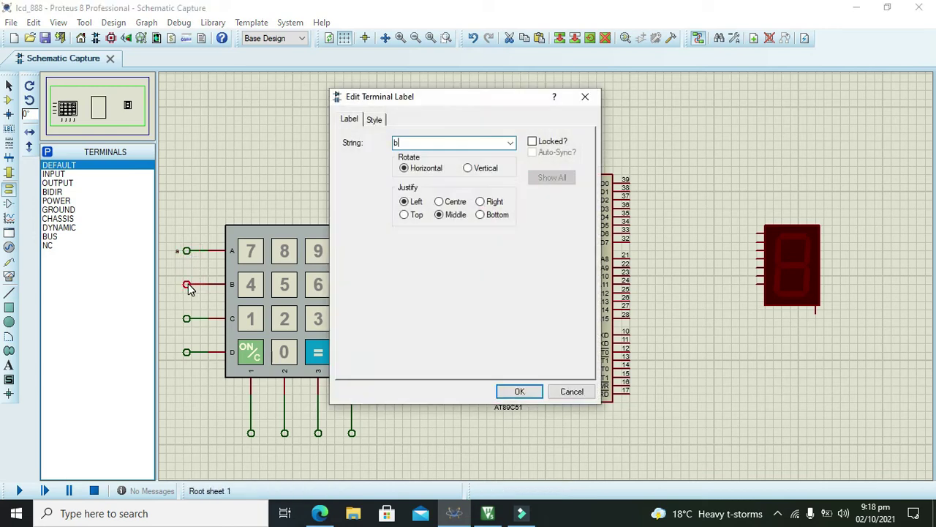
type("b")
key("Return")
double_click(187, 319)
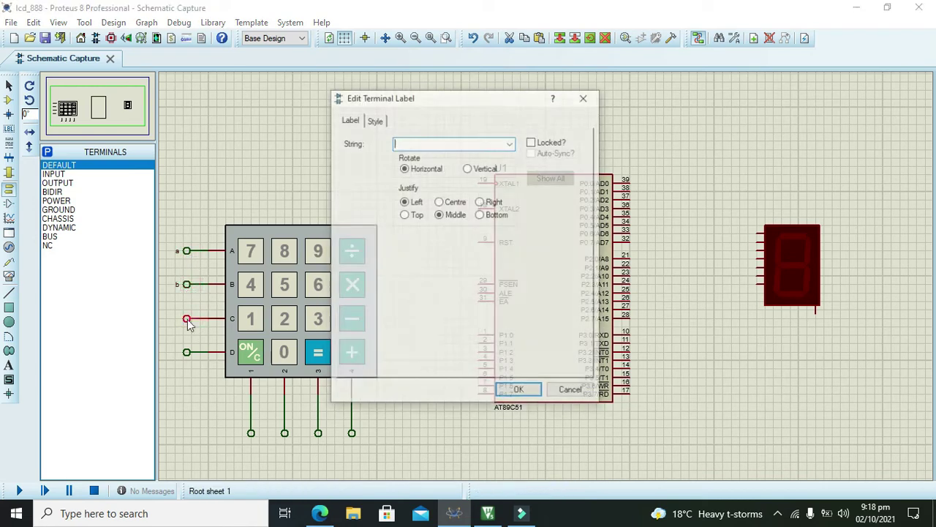
type("c")
key("Return")
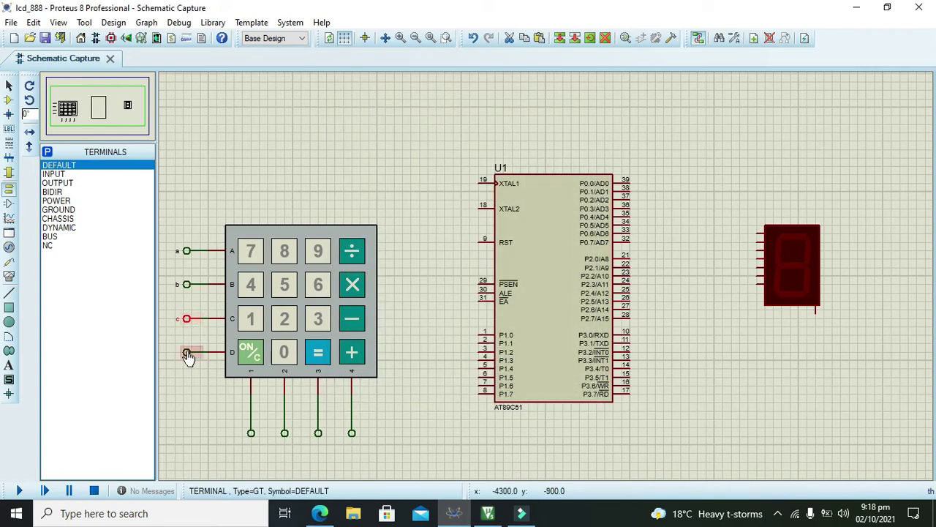
double_click(187, 353)
type("d")
key("Return")
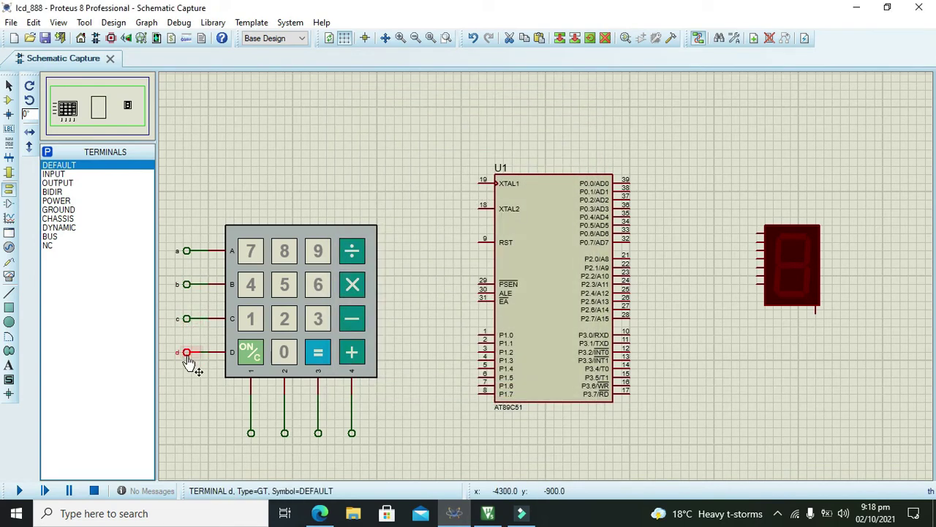
Label the column terminals 1, 2, 3 and 4.
double_click(251, 435)
type("1")
key("Return")
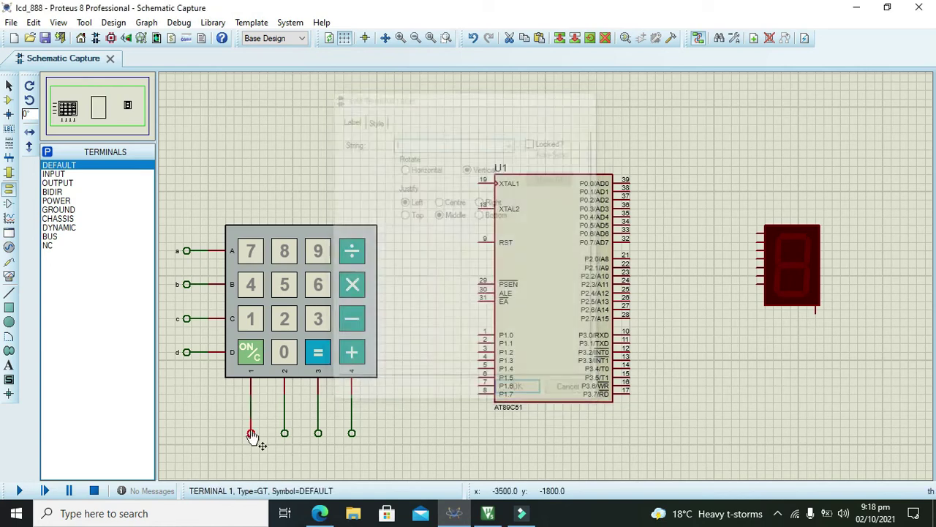
double_click(285, 435)
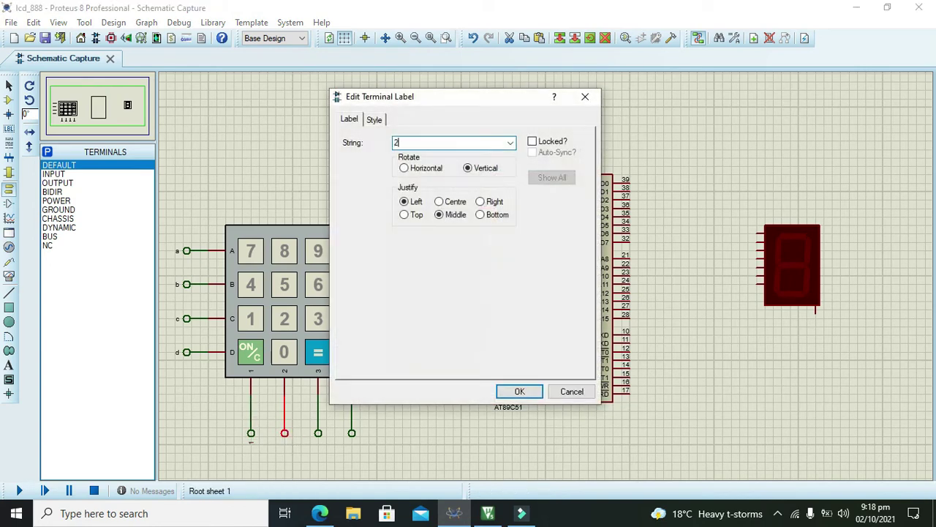
type("2")
key("Return")
double_click(318, 433)
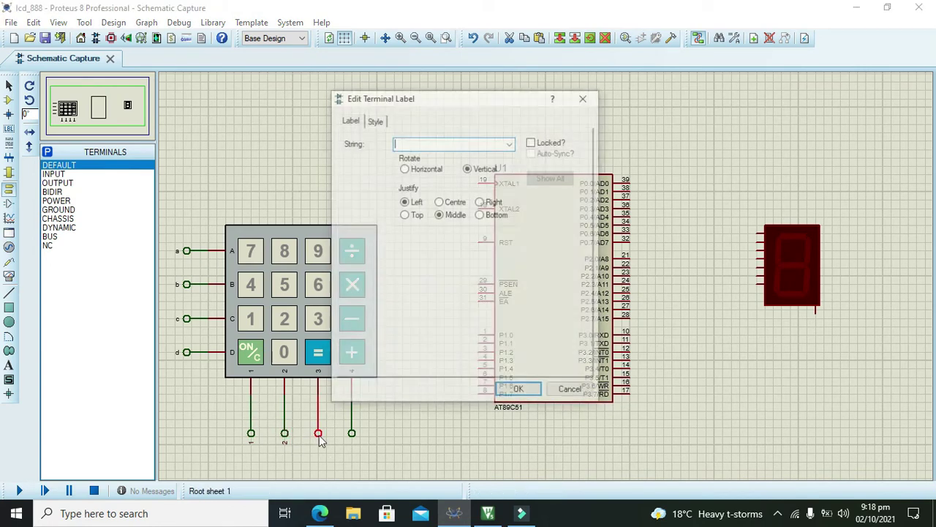
type("3")
key("Return")
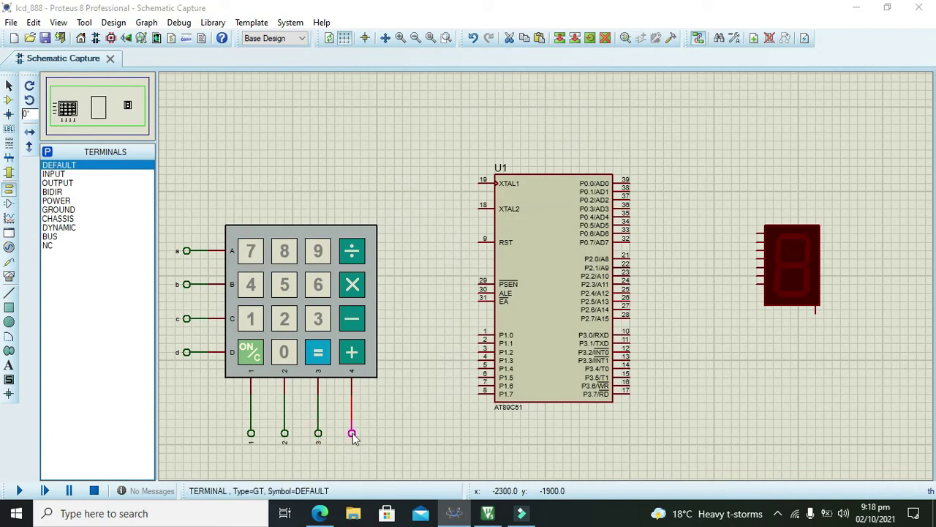
double_click(352, 434)
type("4")
key("Return")
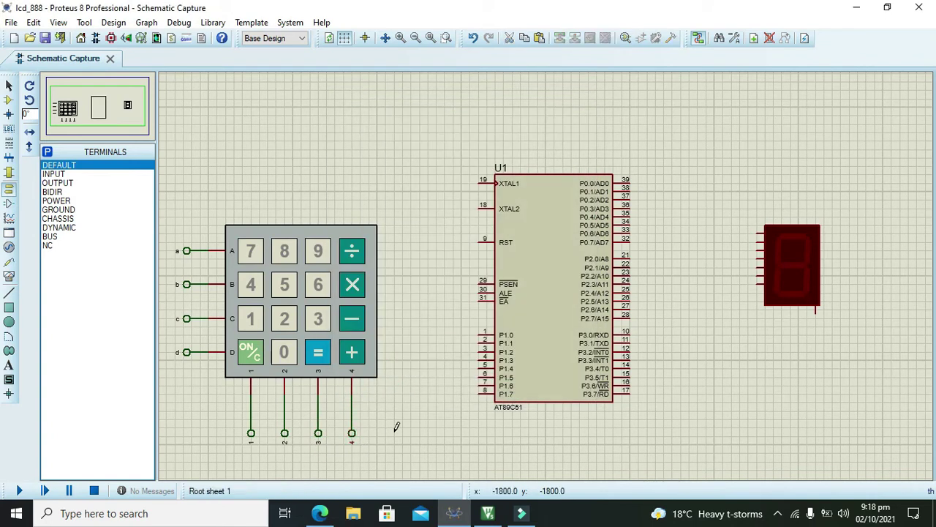
Place a mirrored DEFAULT terminal beside U1 and wire pin P3.0 to it.
left_click(63, 168)
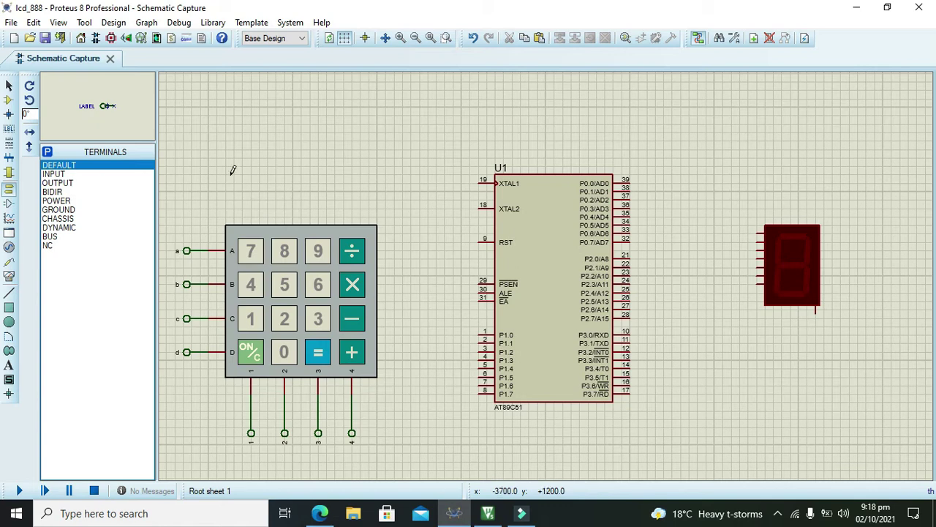
left_click(684, 327)
left_click(660, 337)
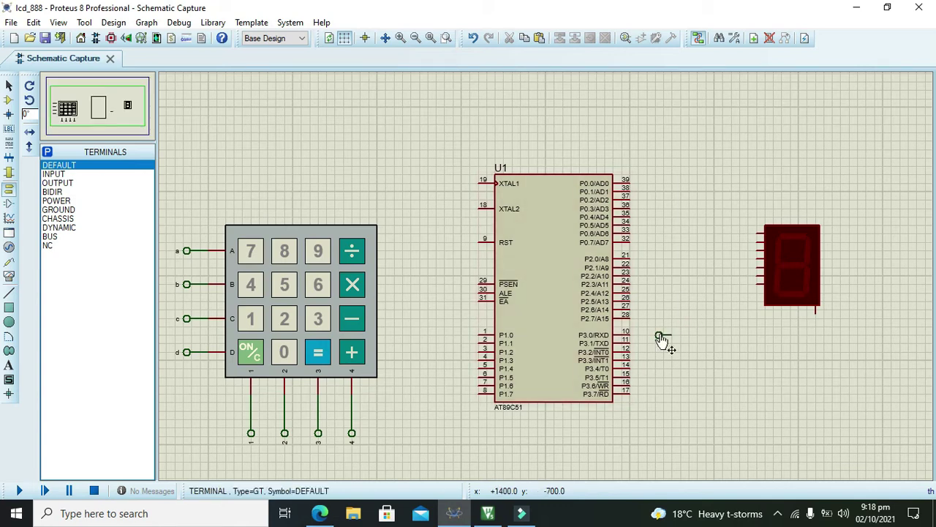
right_click(660, 338)
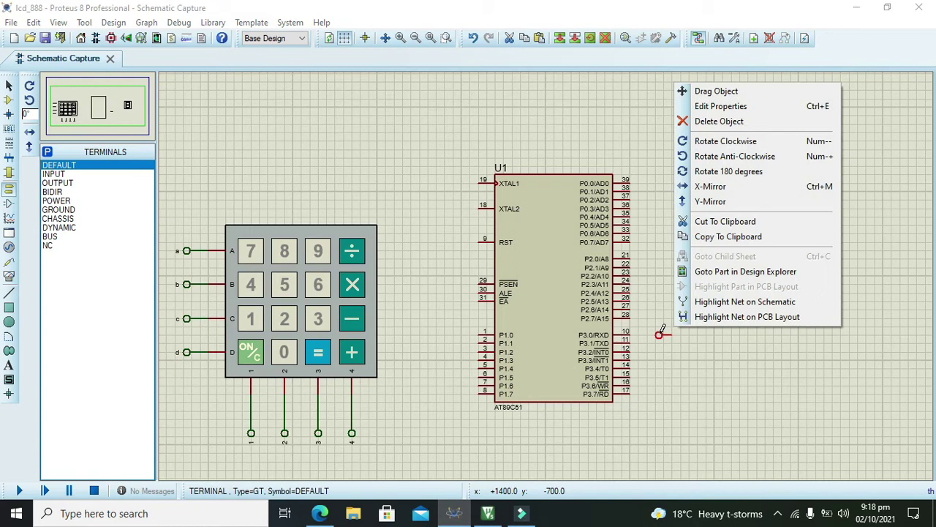
left_click(722, 188)
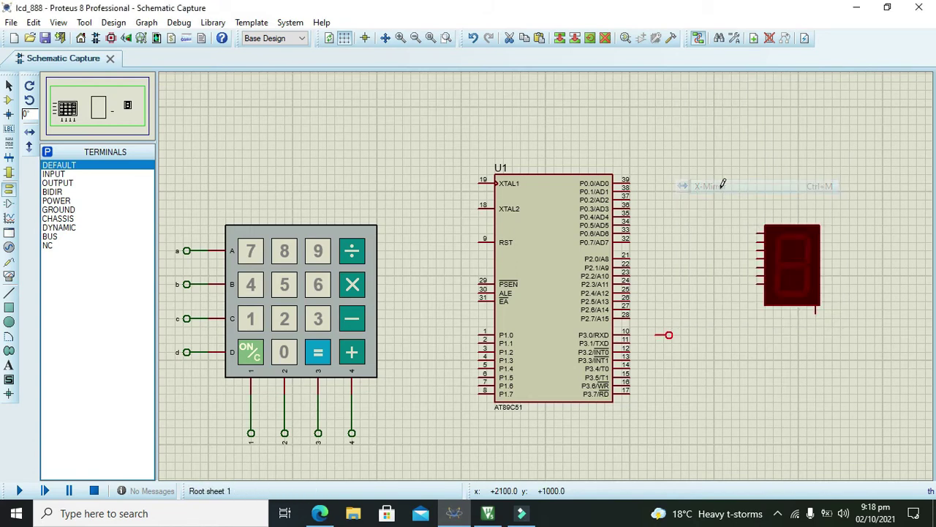
left_click(656, 335)
left_click(629, 334)
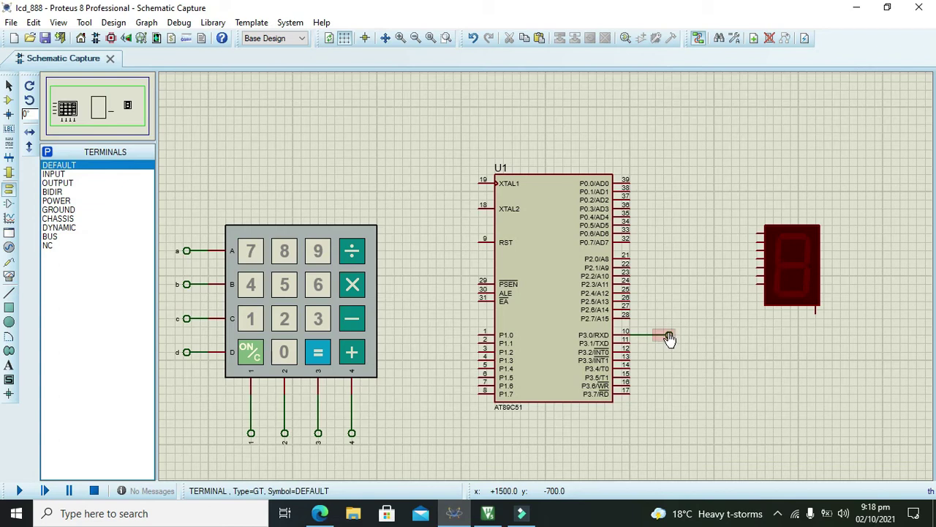
Copy the terminal and set a duplicate at the P3.1 wire end.
right_click(669, 338)
left_click(734, 235)
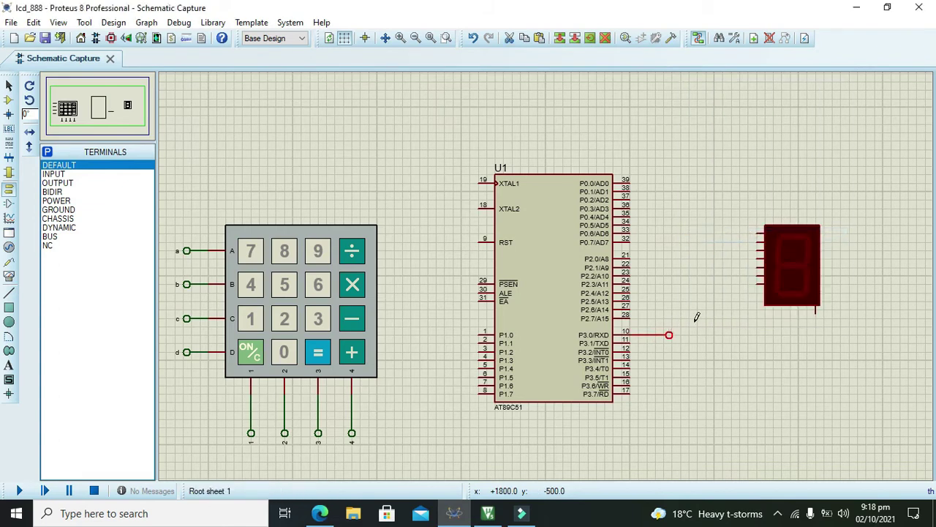
right_click(697, 316)
left_click(768, 411)
left_click(700, 315)
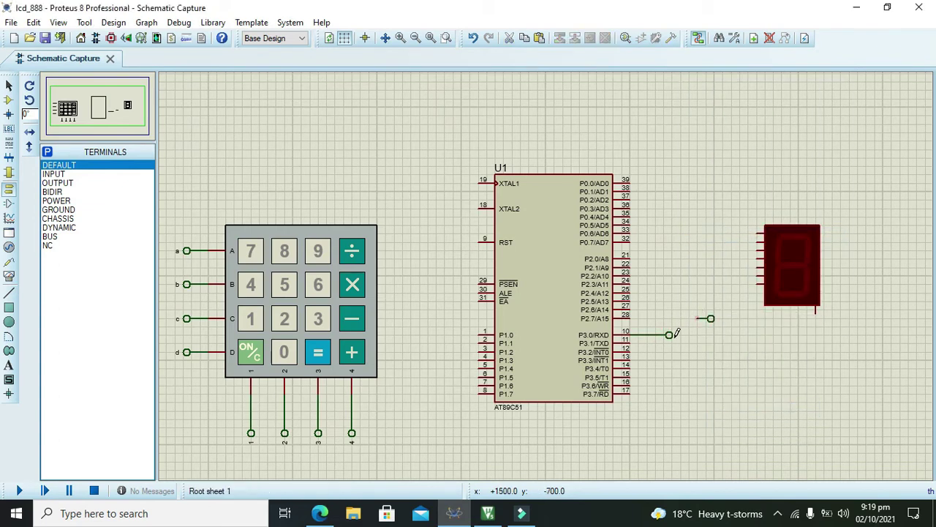
left_click(710, 320)
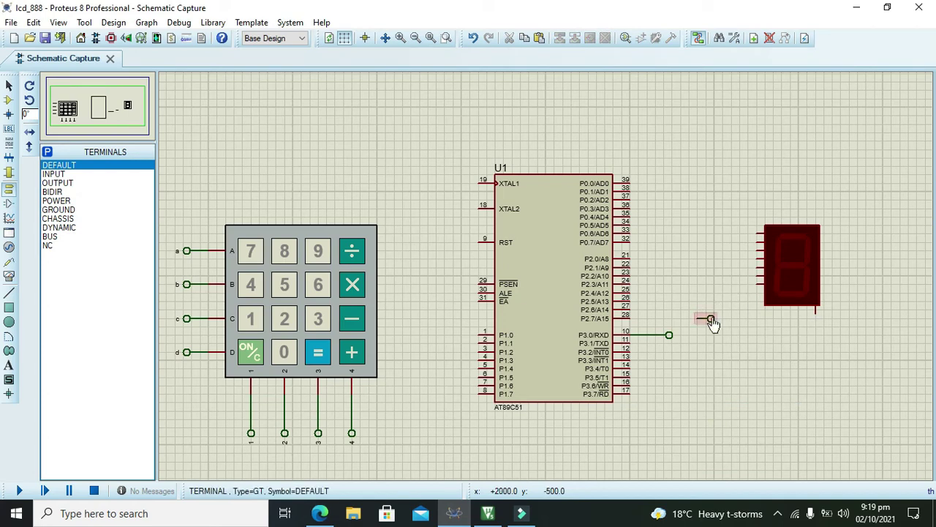
key("ctrl+v")
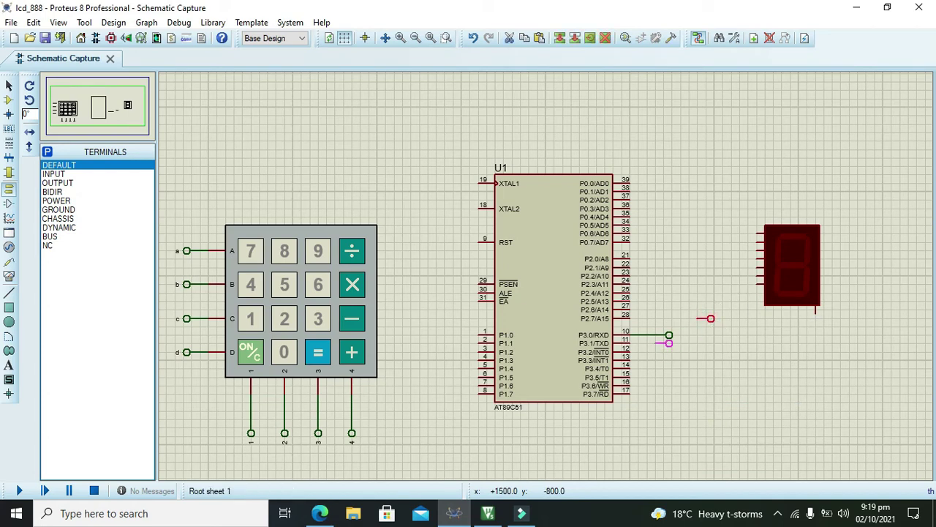
left_click(669, 343)
Paste terminal copies for pins P3.2 through P3.4.
right_click(681, 352)
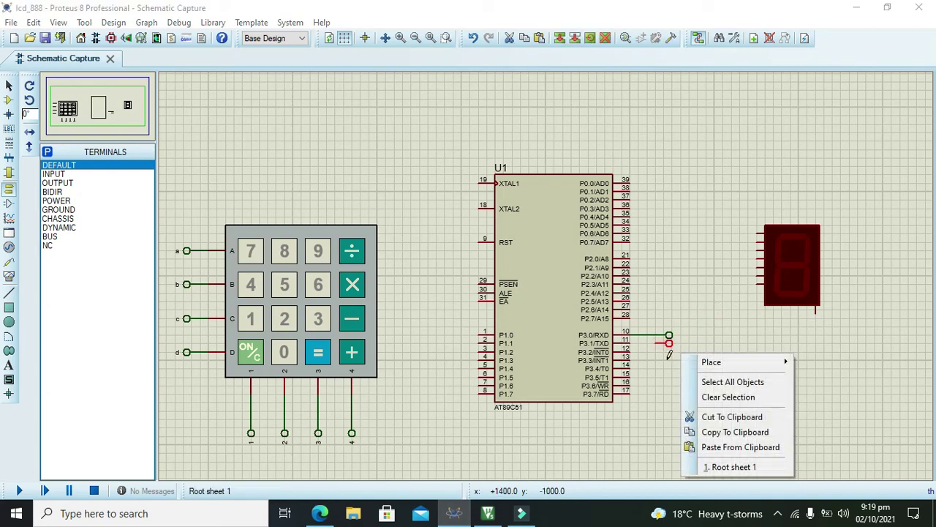
left_click(741, 447)
left_click(657, 349)
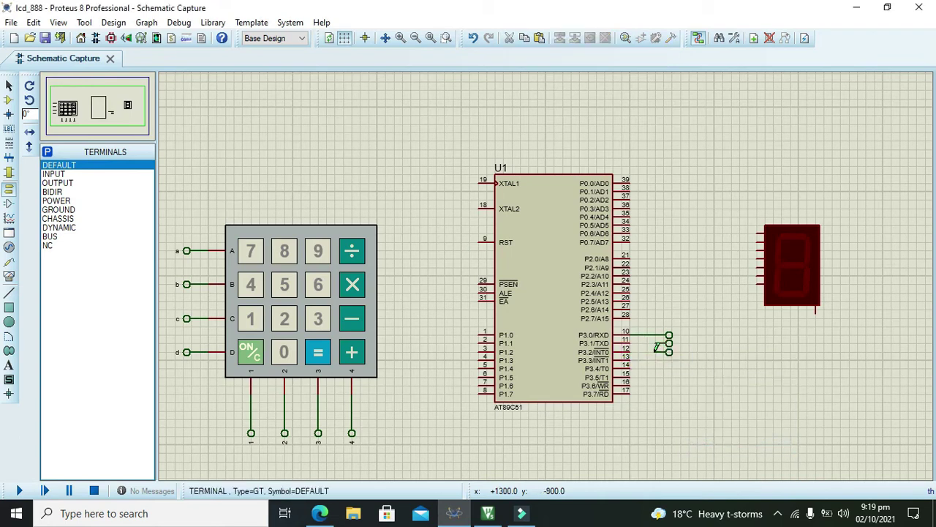
right_click(674, 368)
left_click(740, 461)
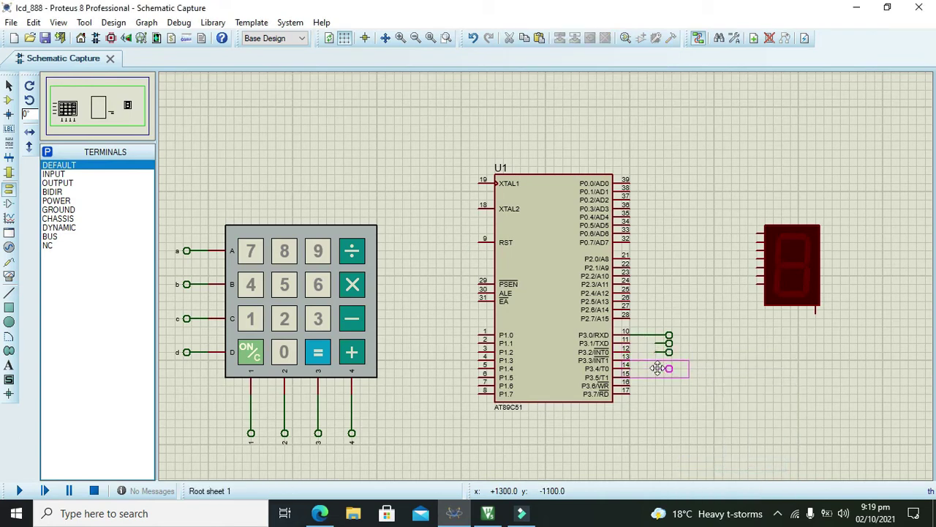
right_click(659, 379)
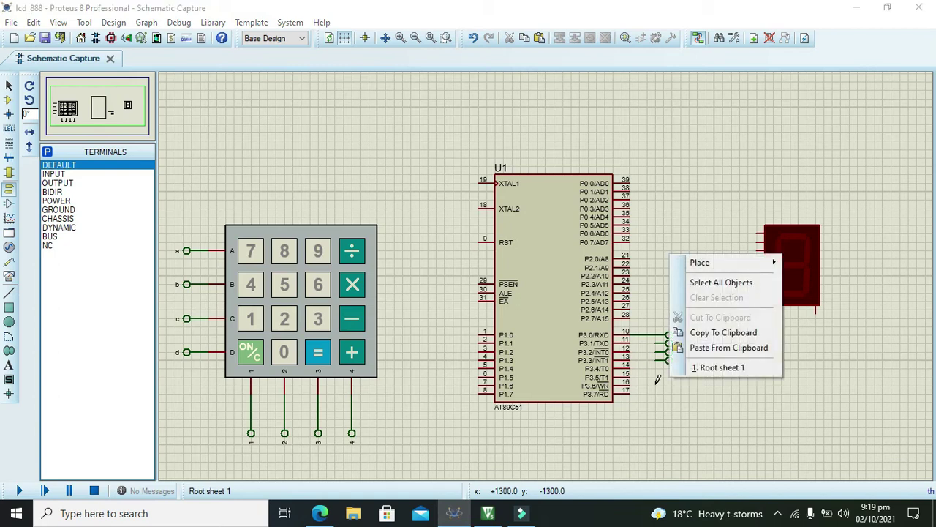
left_click(731, 346)
left_click(658, 370)
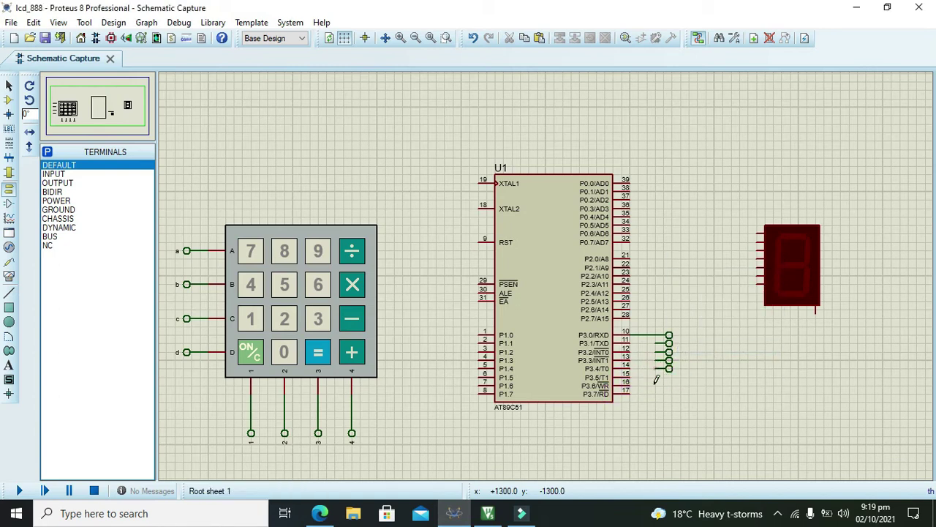
Paste terminals for the remaining pins P3.5, P3.6 and P3.7.
right_click(663, 369)
left_click(728, 348)
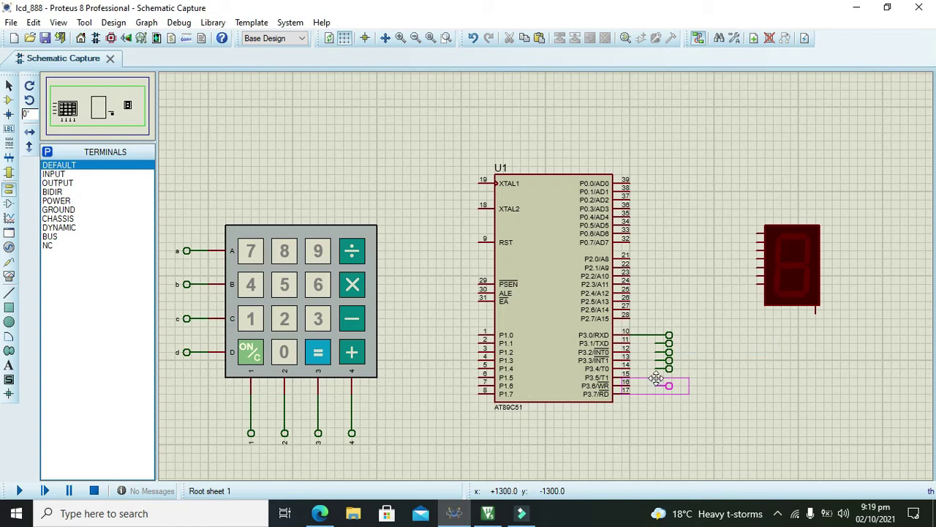
left_click(658, 378)
right_click(655, 395)
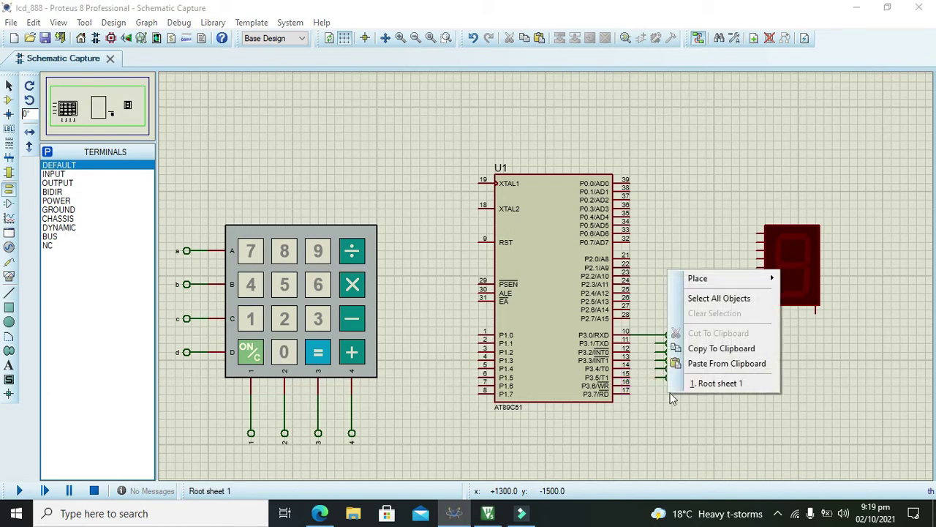
left_click(722, 364)
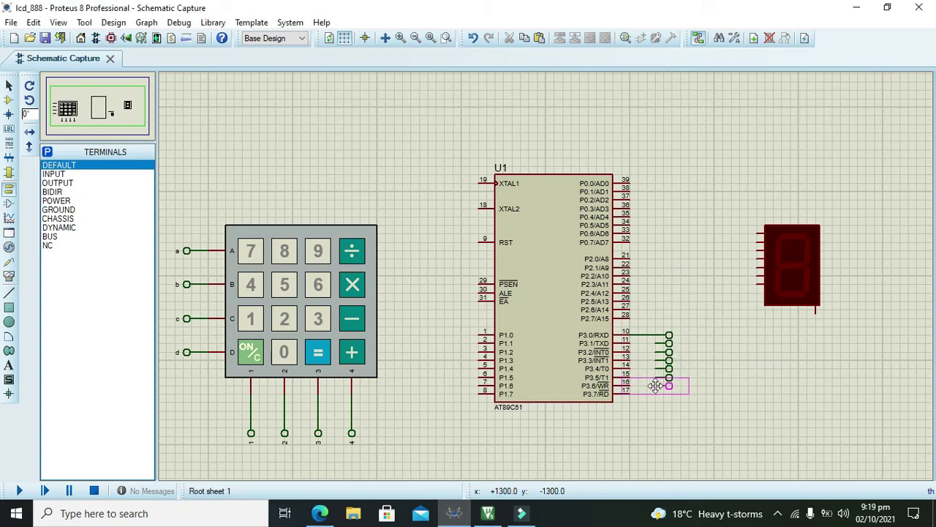
left_click(658, 385)
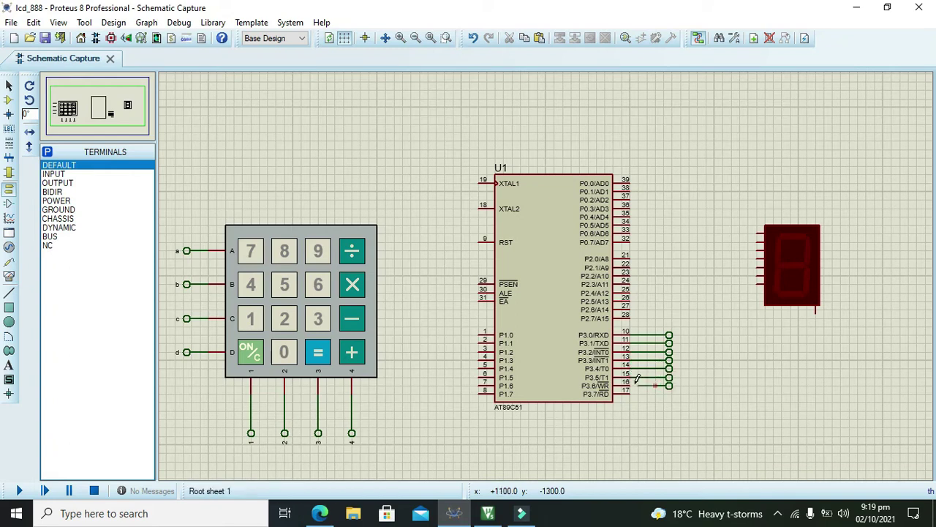
right_click(669, 401)
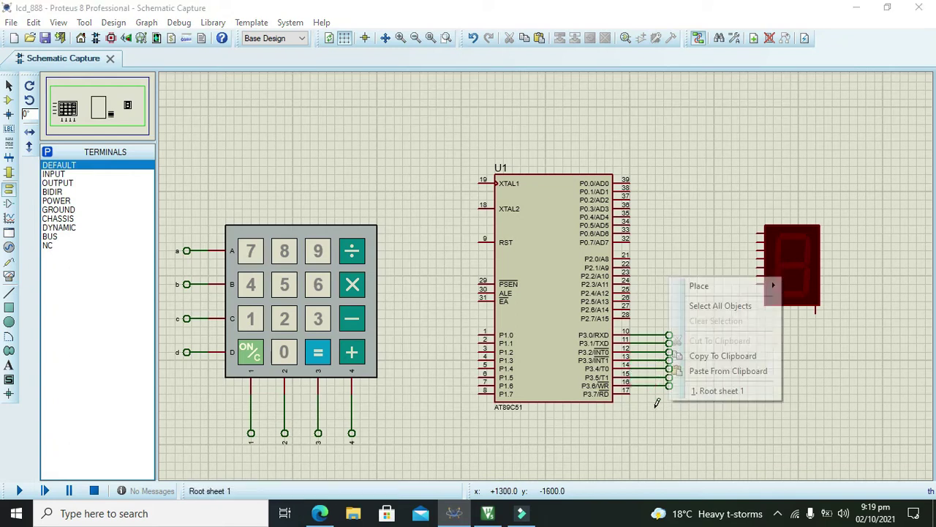
left_click(700, 373)
left_click(653, 391)
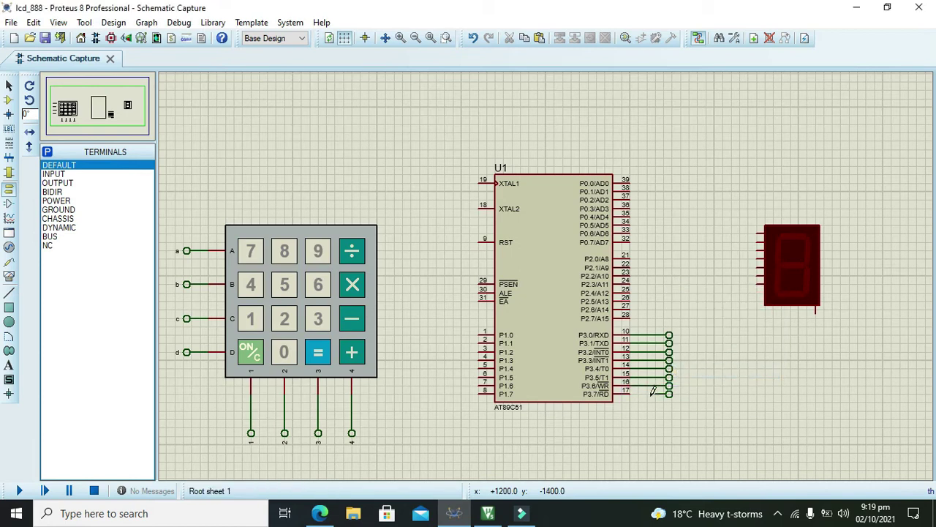
Label the P3.0–P3.3 terminals a, b, c and d for the keypad rows.
double_click(669, 338)
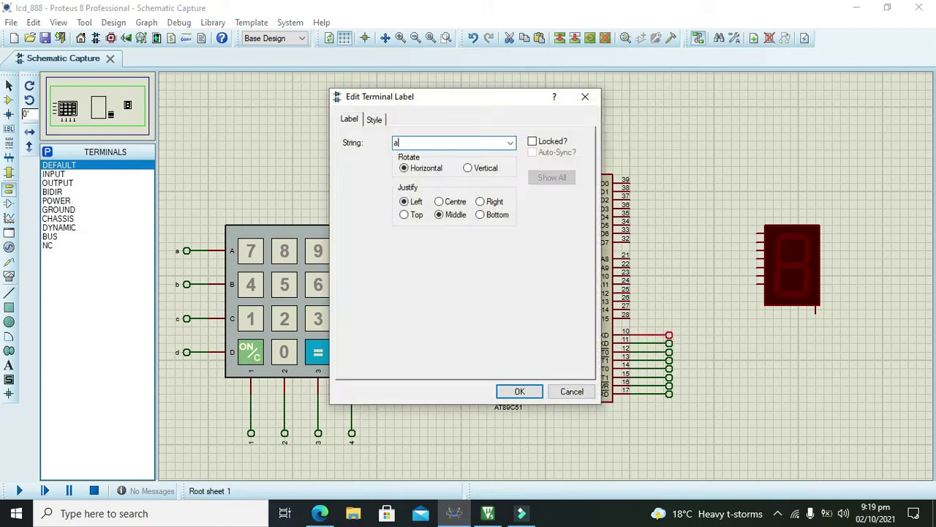
type("a")
key("Return")
double_click(669, 344)
type("b")
key("Return")
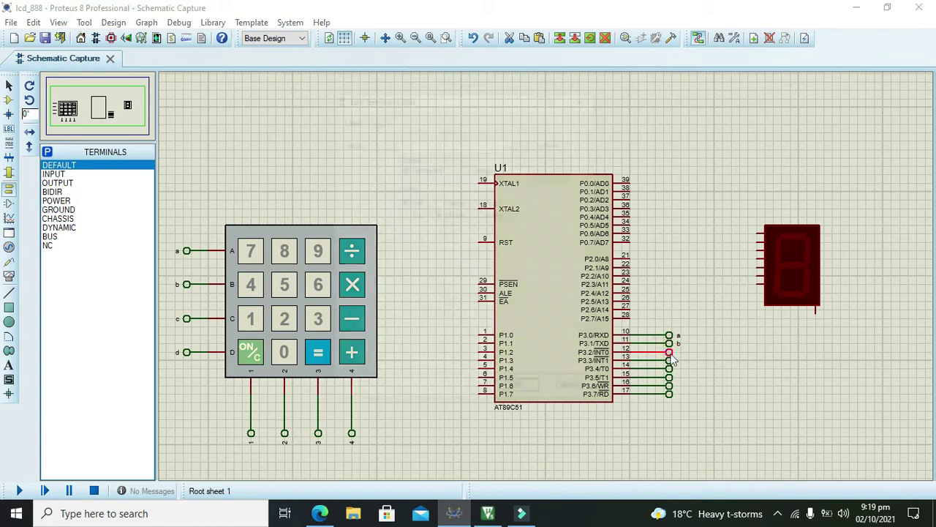
double_click(669, 353)
type("c")
key("Return")
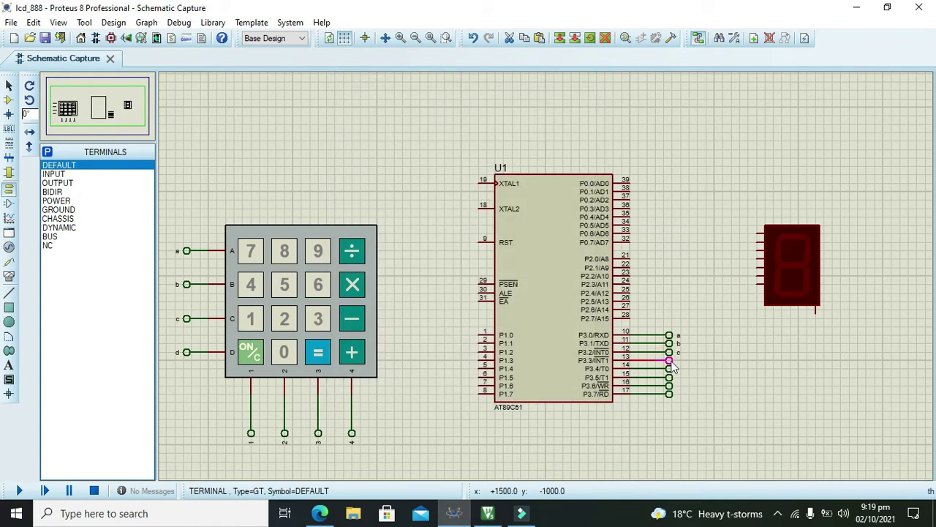
double_click(670, 362)
type("d")
key("Return")
Label the P3.4–P3.7 terminals 1, 2, 3 and 4 for the keypad columns.
double_click(670, 370)
type("1")
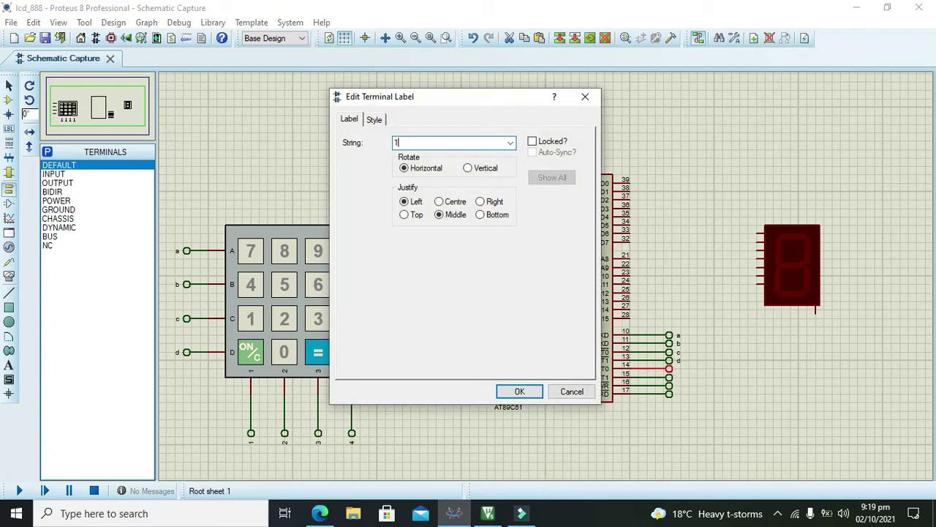
key("Return")
double_click(670, 378)
type("2")
key("Return")
double_click(670, 387)
type("3")
key("Return")
double_click(670, 394)
type("4")
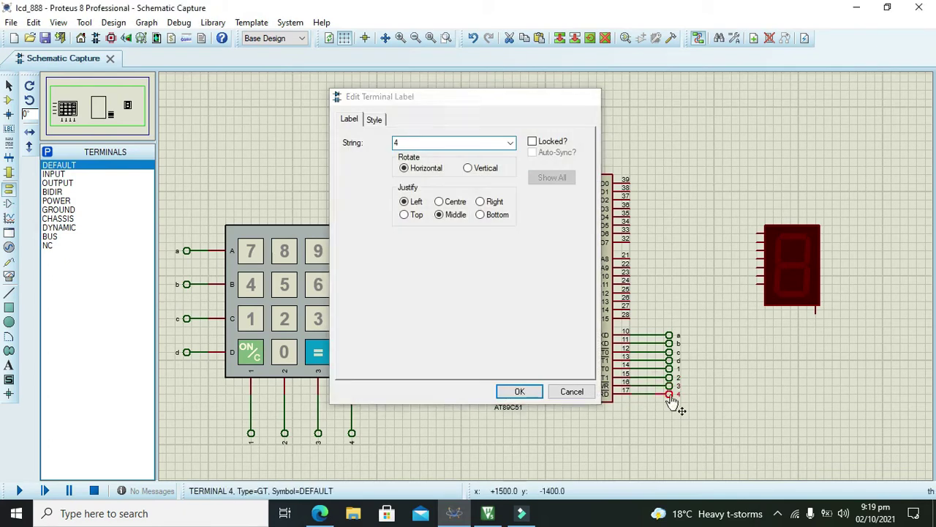
key("Return")
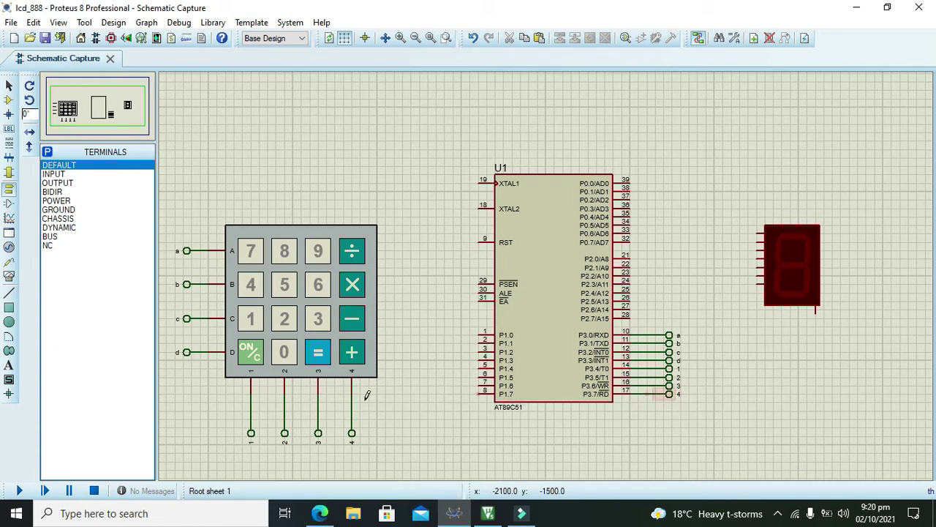
left_click(671, 363)
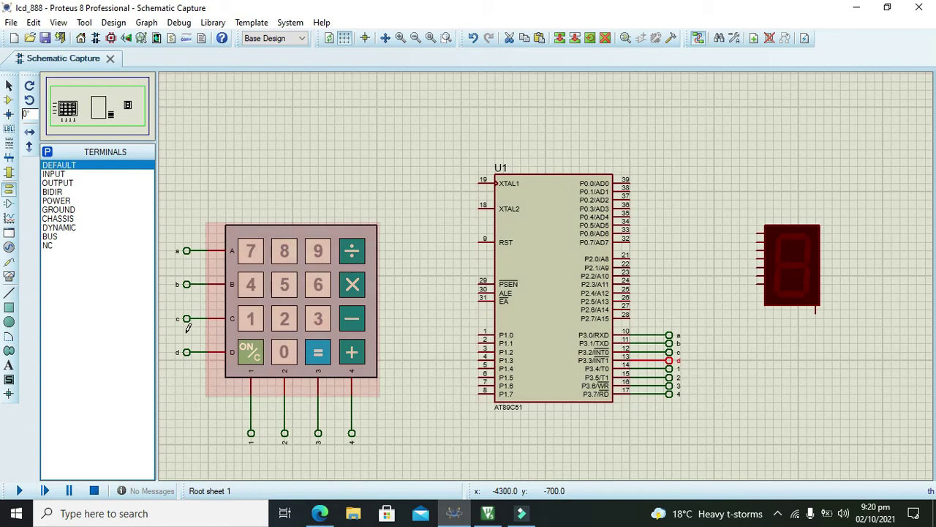
left_click(670, 338)
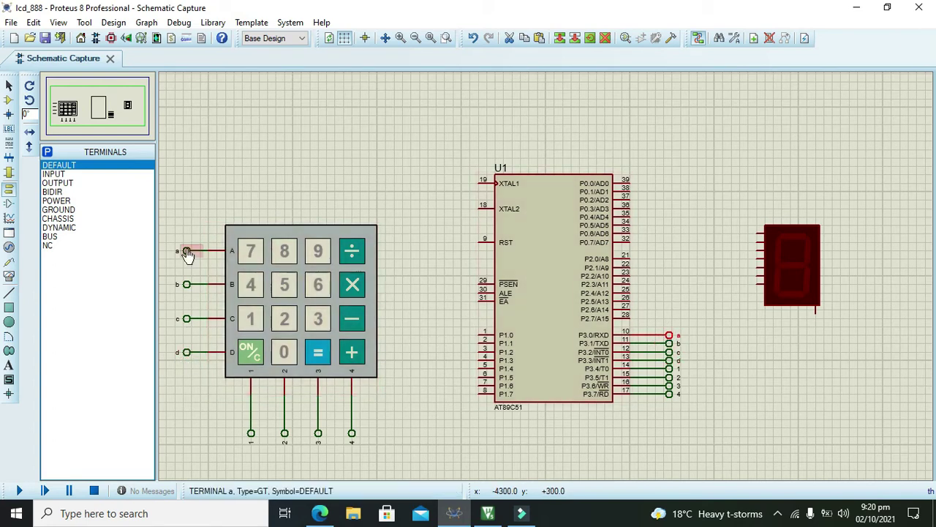
left_click(190, 228)
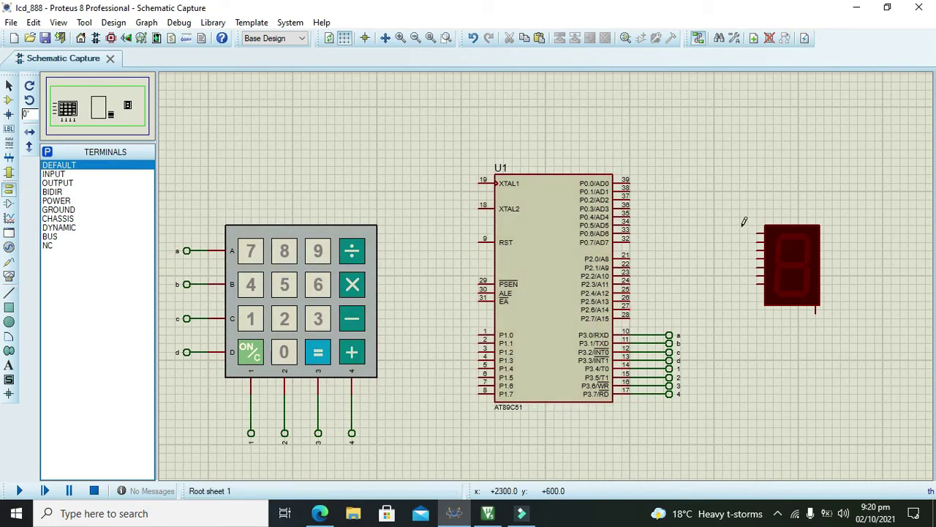
Move the 7-segment display slightly upward.
left_click_drag(743, 203, 839, 328)
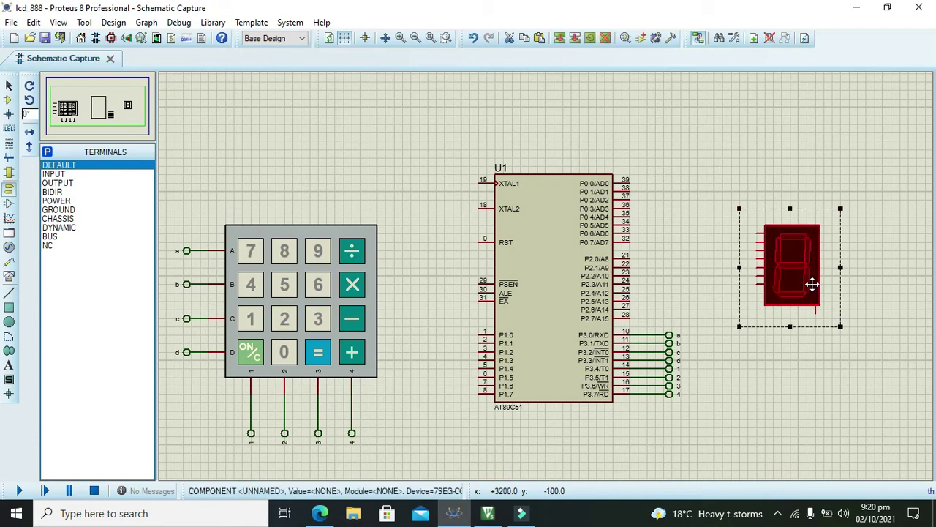
left_click_drag(816, 273, 819, 247)
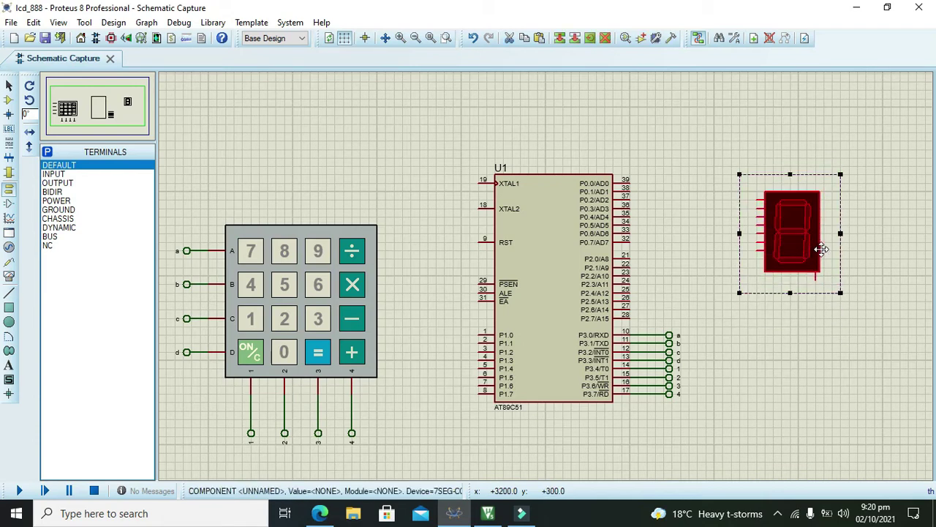
left_click(889, 280)
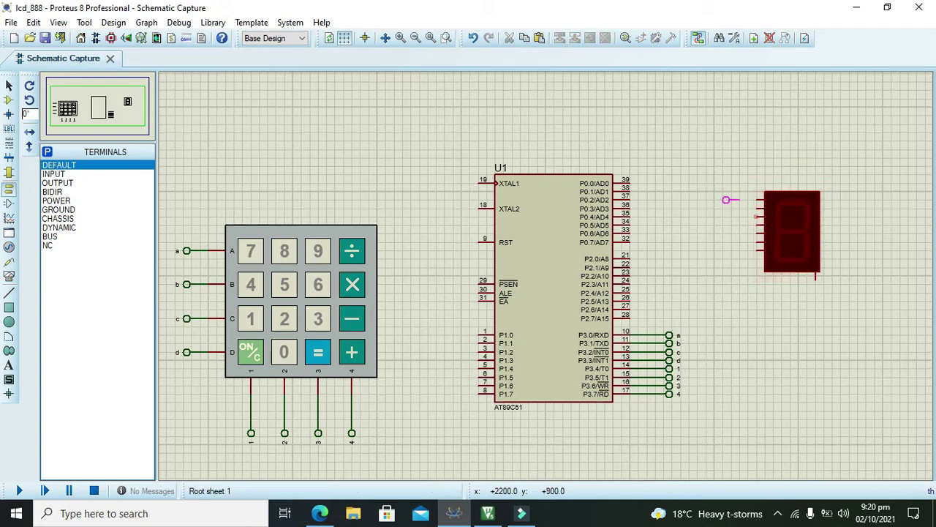
Place default terminals on the display's segment input pins.
left_click(735, 200)
left_click(735, 217)
left_click(735, 233)
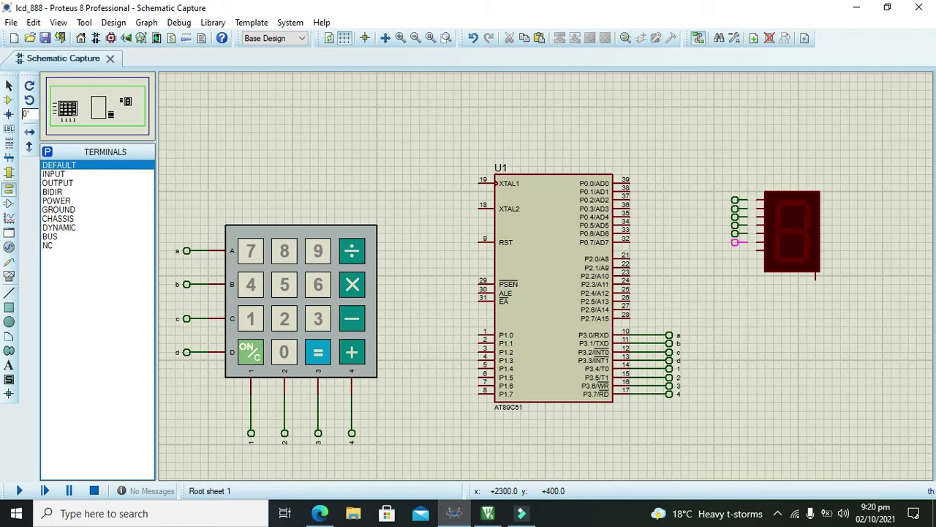
left_click(735, 251)
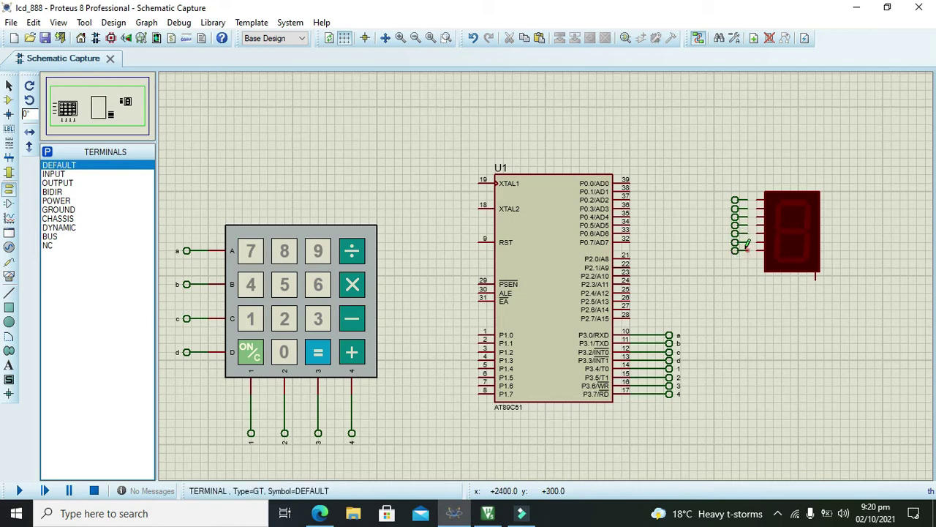
Label the display's first four segment terminals aa, bb, cc and dd.
double_click(735, 199)
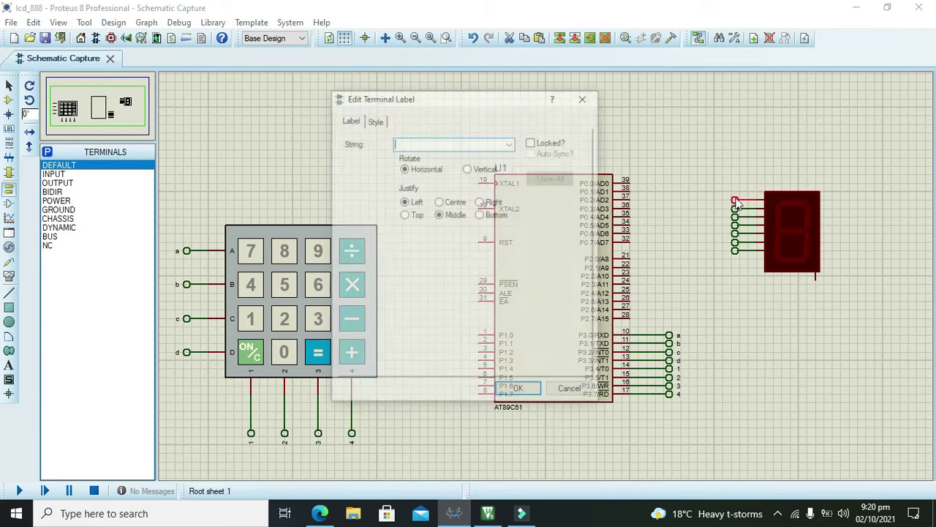
key("Return")
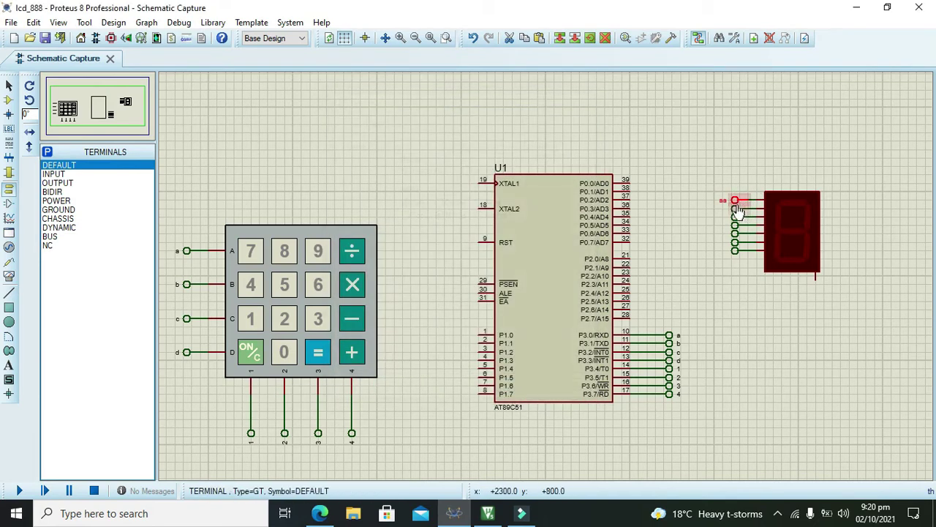
double_click(736, 210)
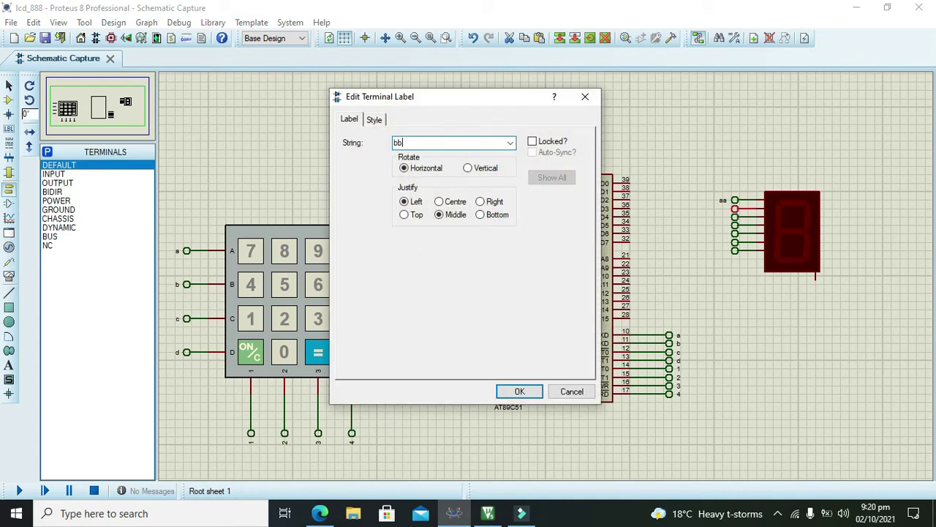
key("Return")
double_click(737, 220)
key("Return")
double_click(736, 226)
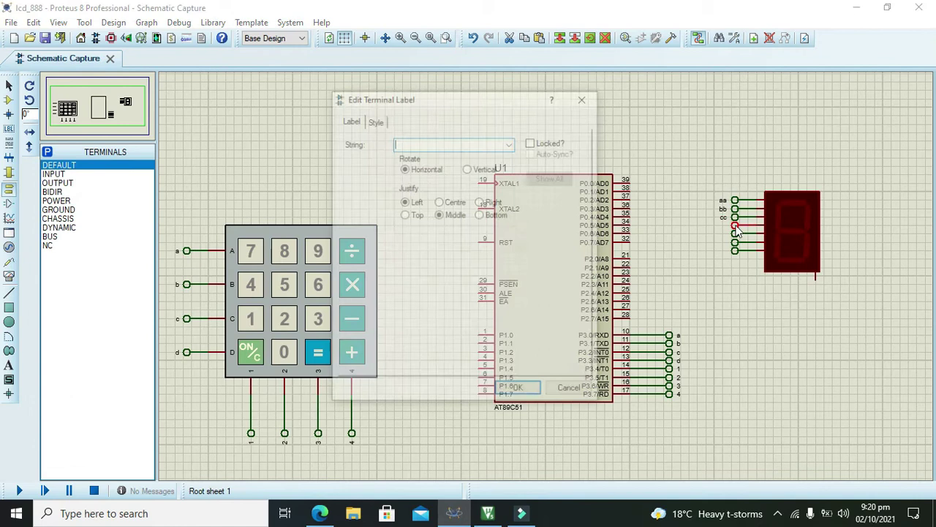
type("dd")
key("Return")
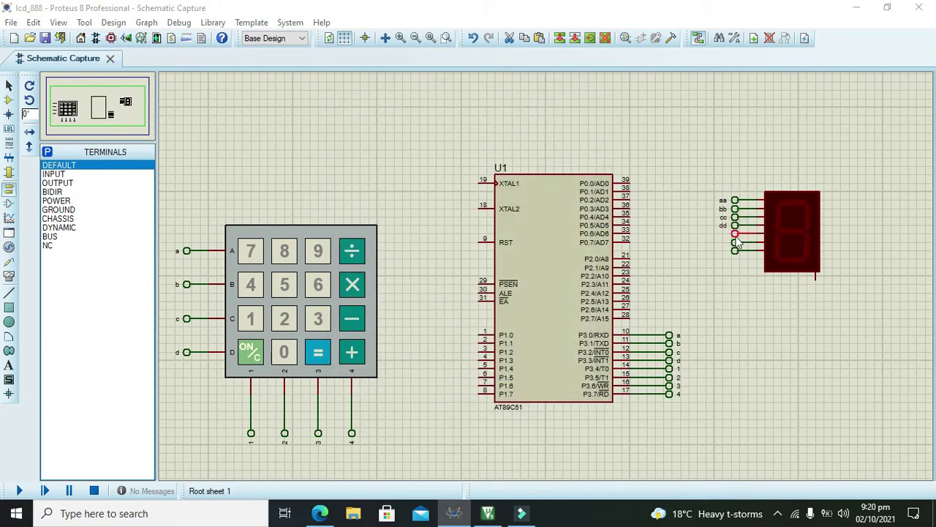
Label the next terminals ee and ff, then add a seventh terminal labelled gg.
double_click(735, 234)
type("ee")
key("Return")
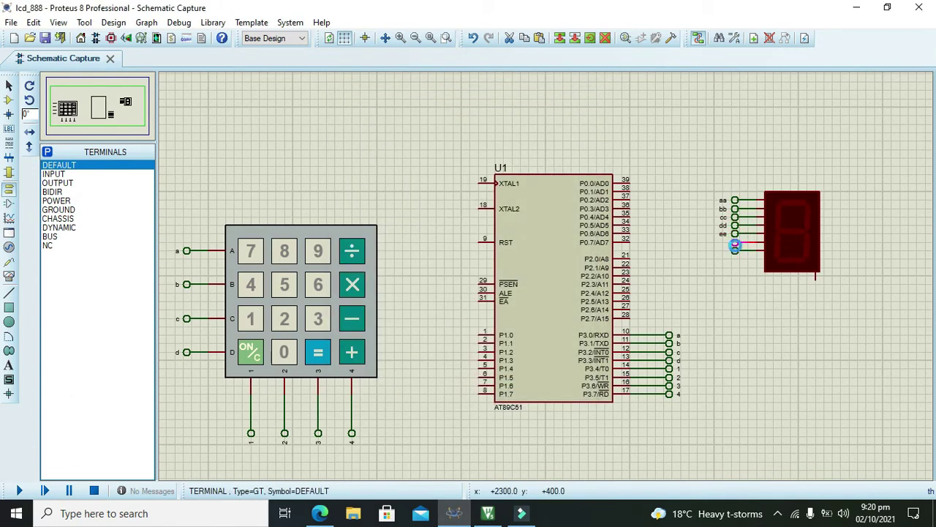
double_click(735, 242)
type("ff")
key("Return")
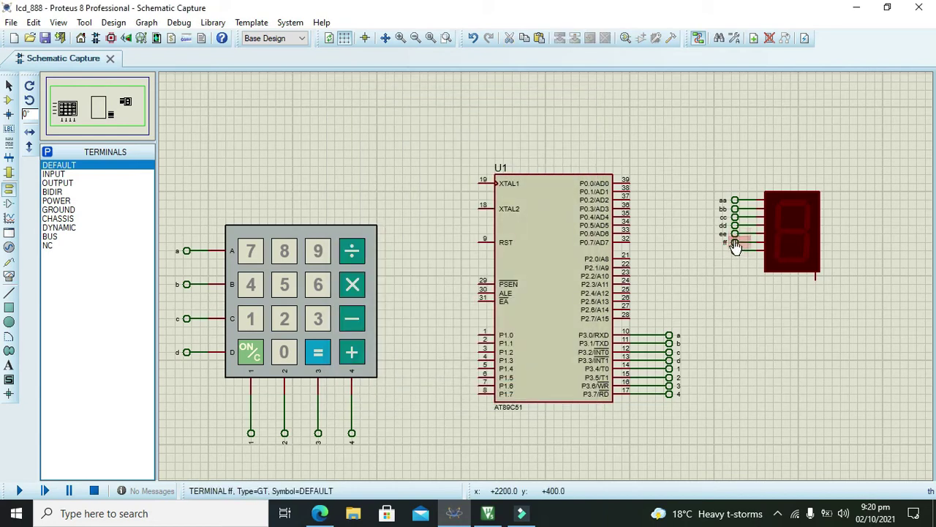
left_click(736, 252)
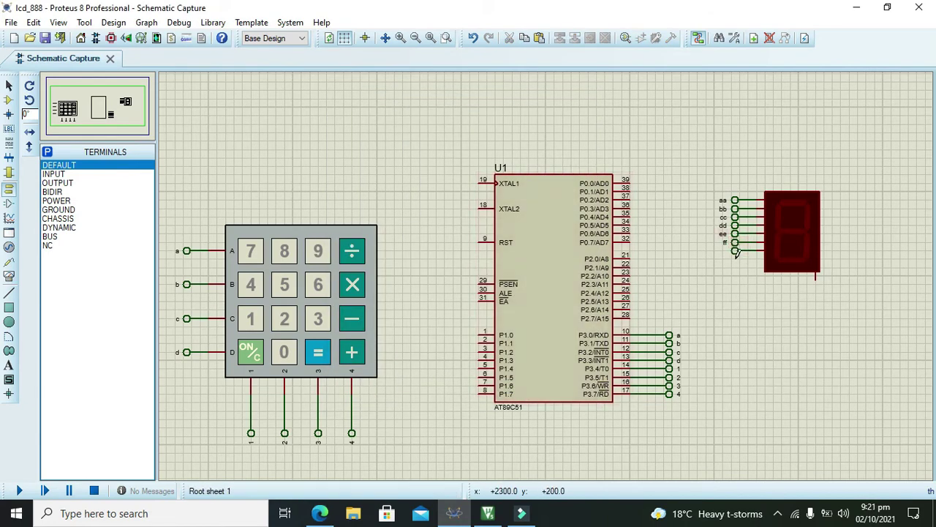
double_click(736, 252)
type("gg")
key("Return")
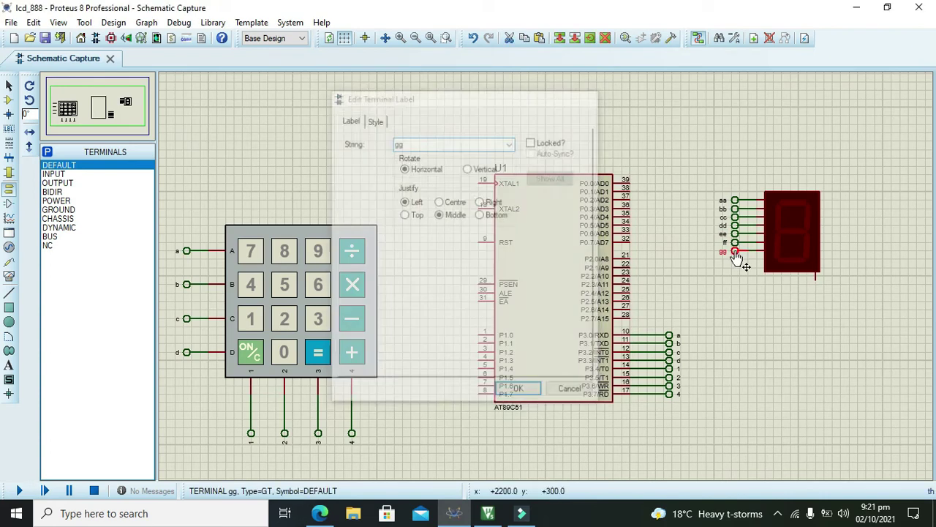
left_click(701, 287)
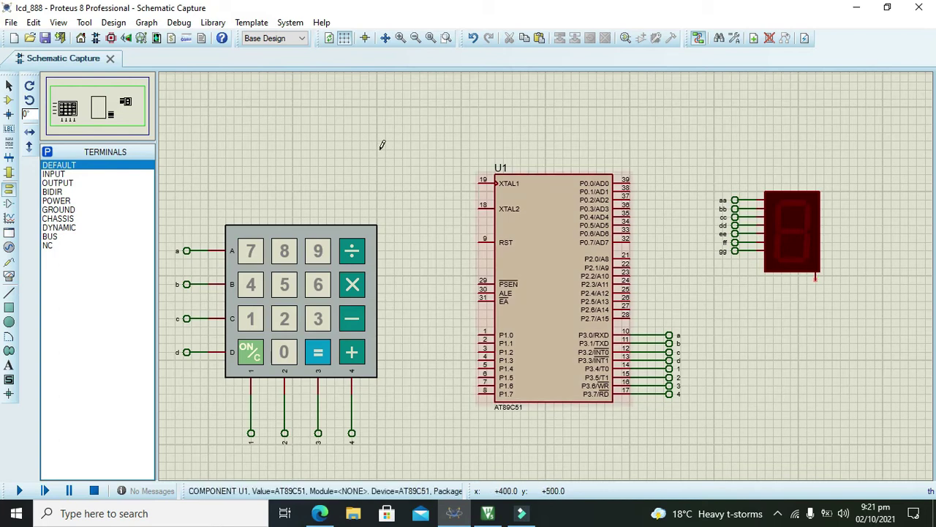
Place a GROUND terminal on the display's COM pin, then return to DEFAULT terminals.
left_click(54, 210)
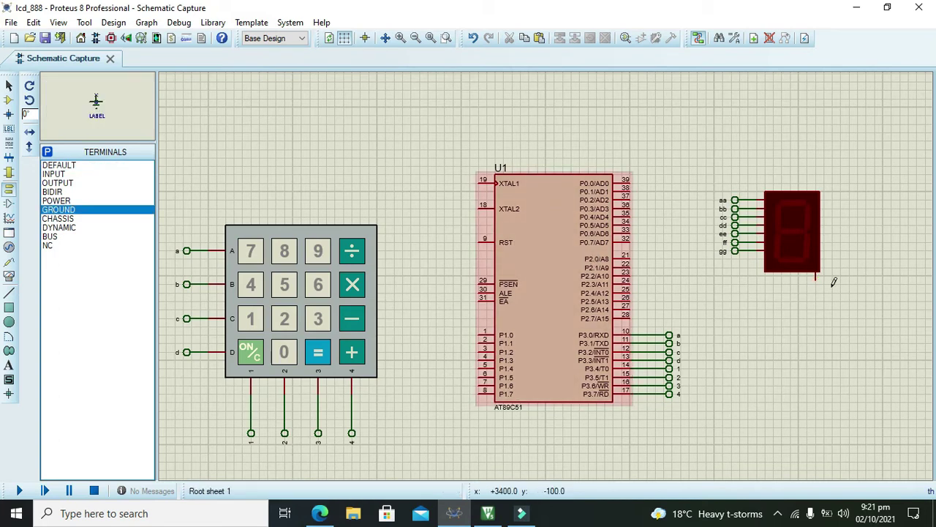
left_click(816, 303)
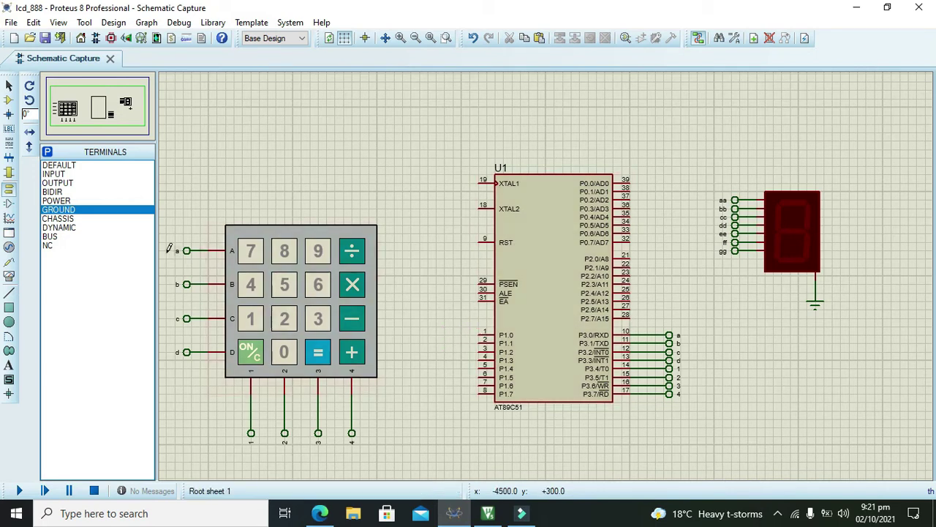
left_click(54, 166)
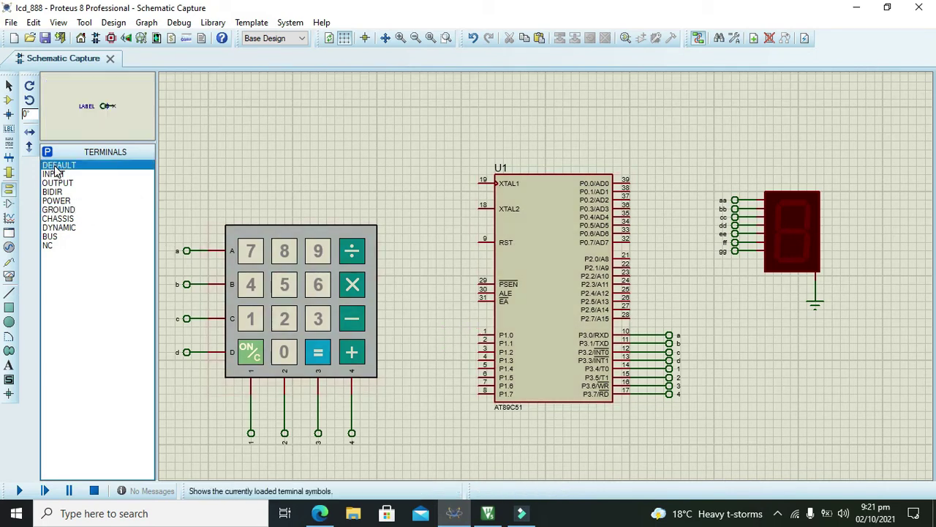
Place a column of seven default terminals along U1's port 1 pins.
left_click(461, 335)
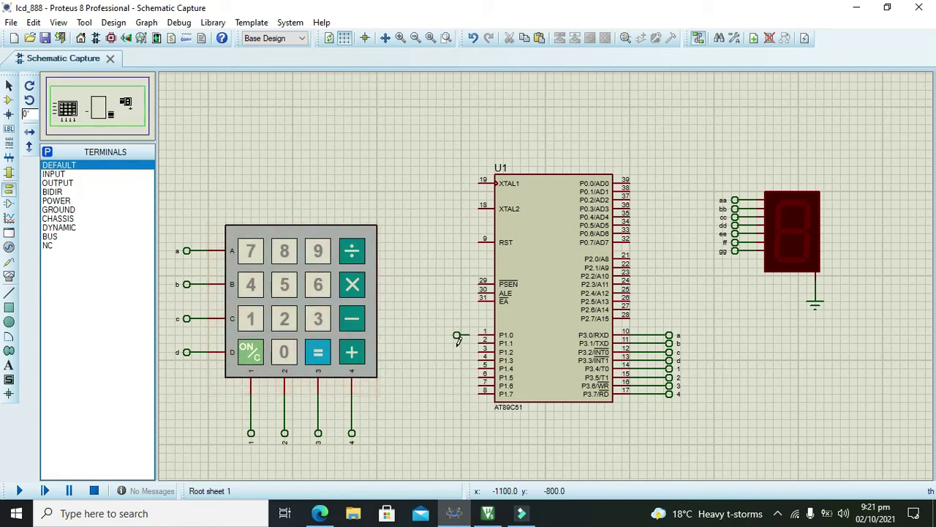
left_click(460, 343)
left_click(461, 352)
left_click(460, 360)
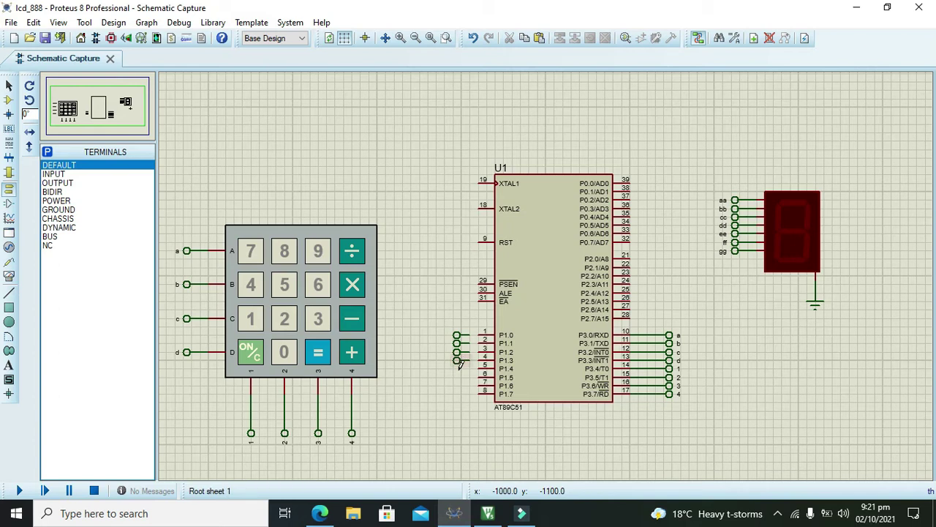
left_click(460, 369)
left_click(458, 377)
left_click(459, 385)
left_click_drag(444, 327, 476, 399)
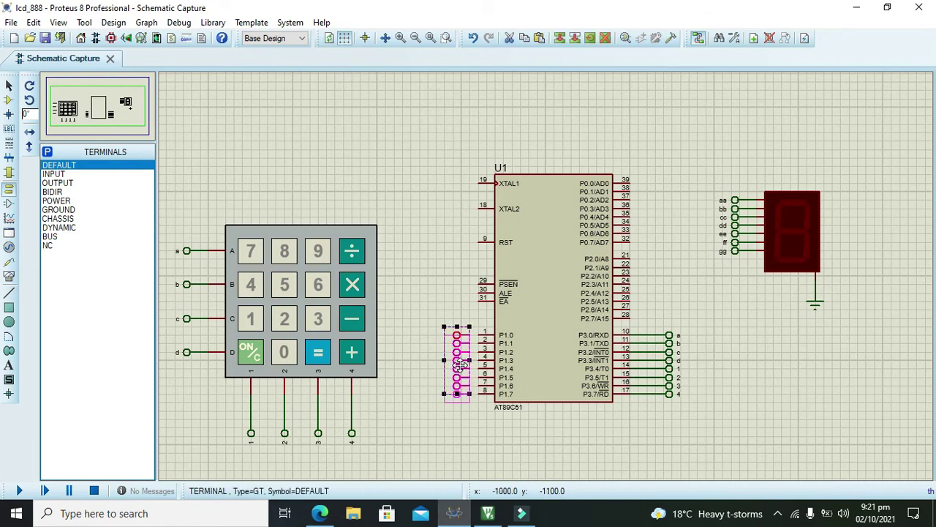
left_click(475, 400)
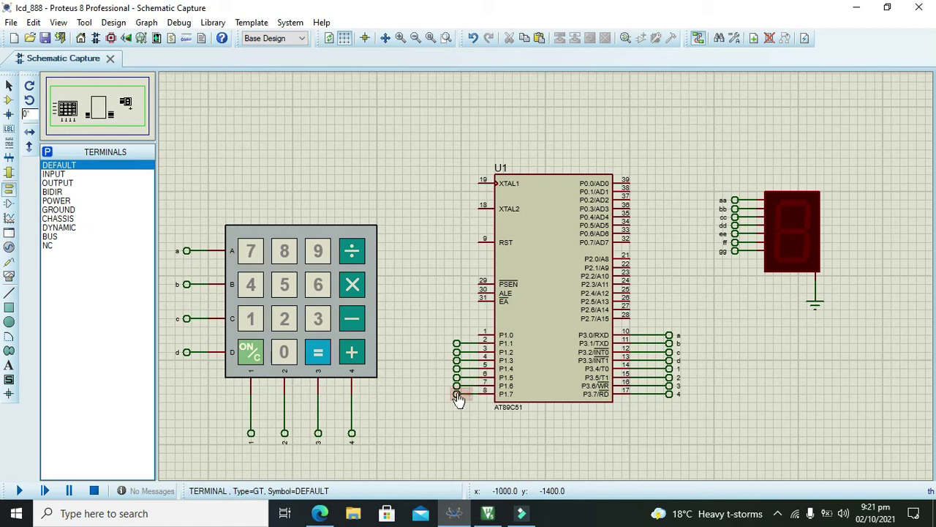
Label the P1.7, P1.6, P1.5 and P1.4 terminals aa, bb, cc and dd.
double_click(457, 396)
type("aa")
key("Return")
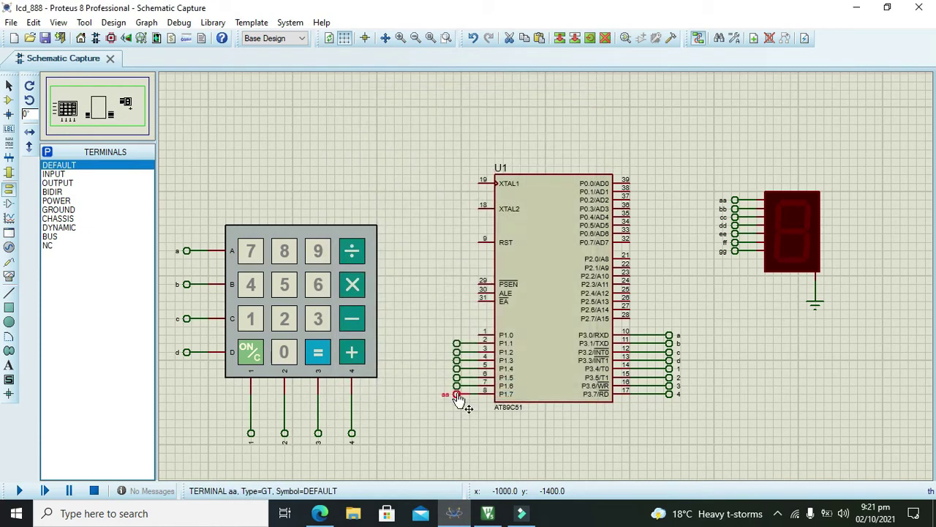
double_click(457, 386)
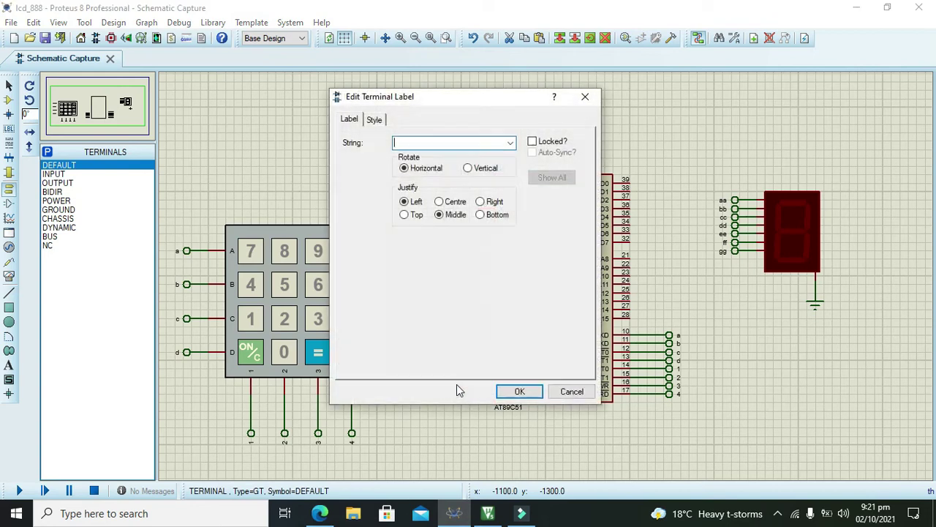
type("bb")
key("Return")
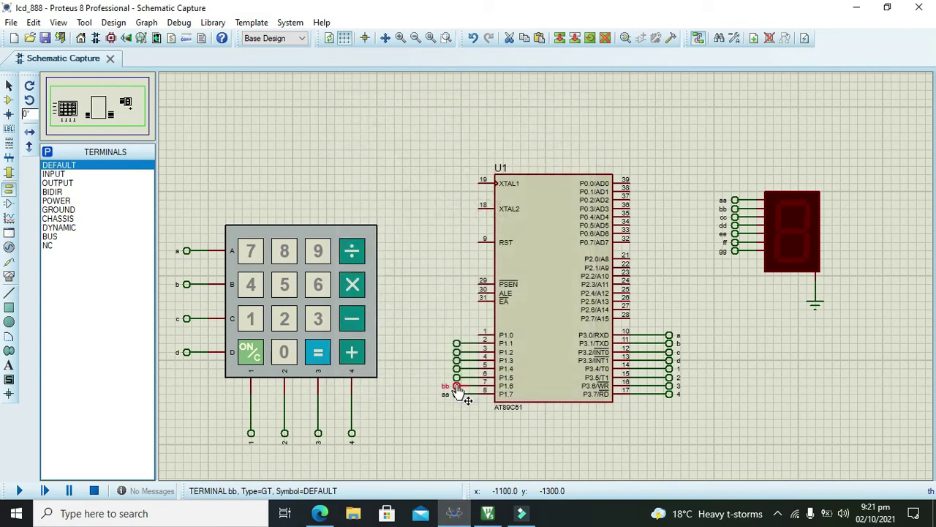
double_click(457, 377)
type("cc")
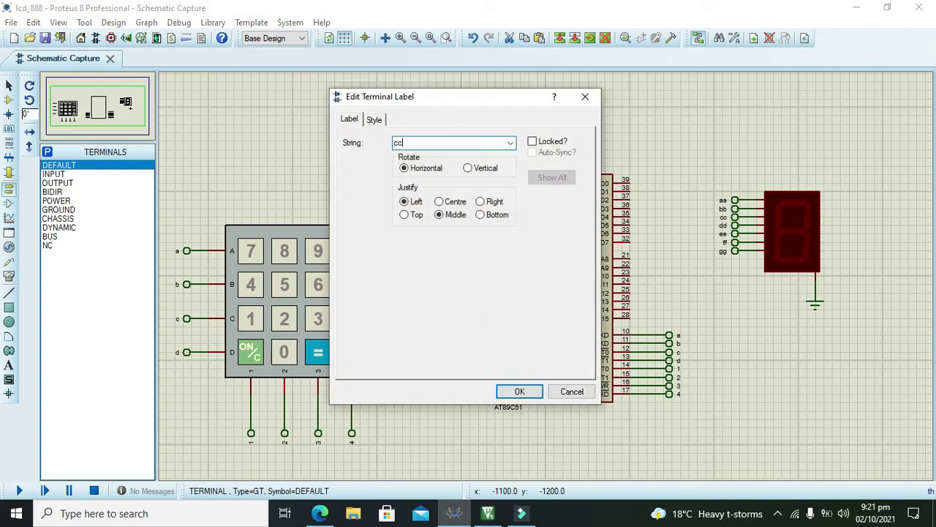
key("Return")
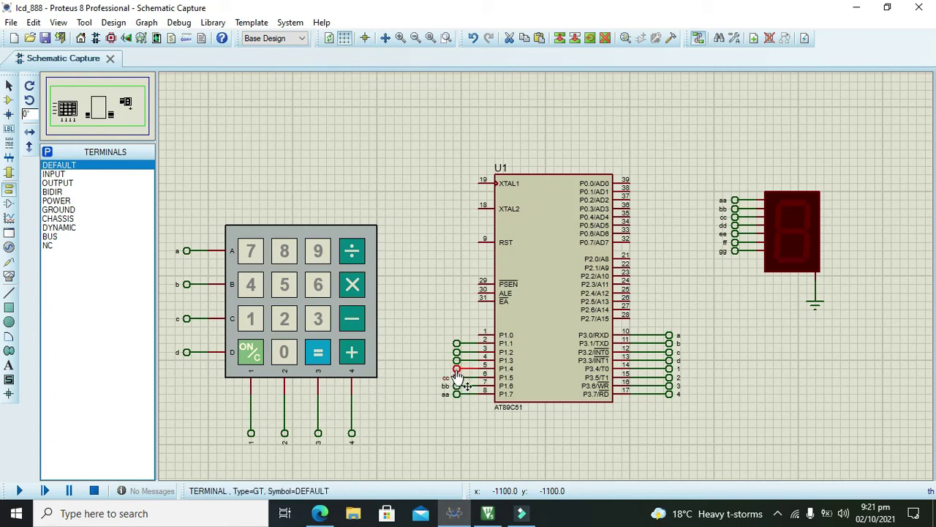
double_click(457, 370)
type("dd")
key("Return")
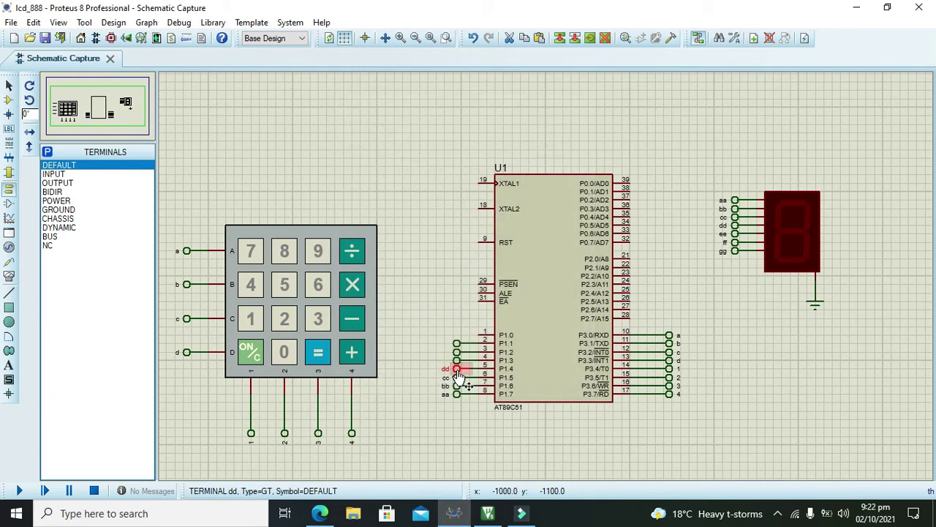
Label the P1.3, P1.2 and P1.1 terminals ee, ff and gg.
double_click(458, 362)
type("ee")
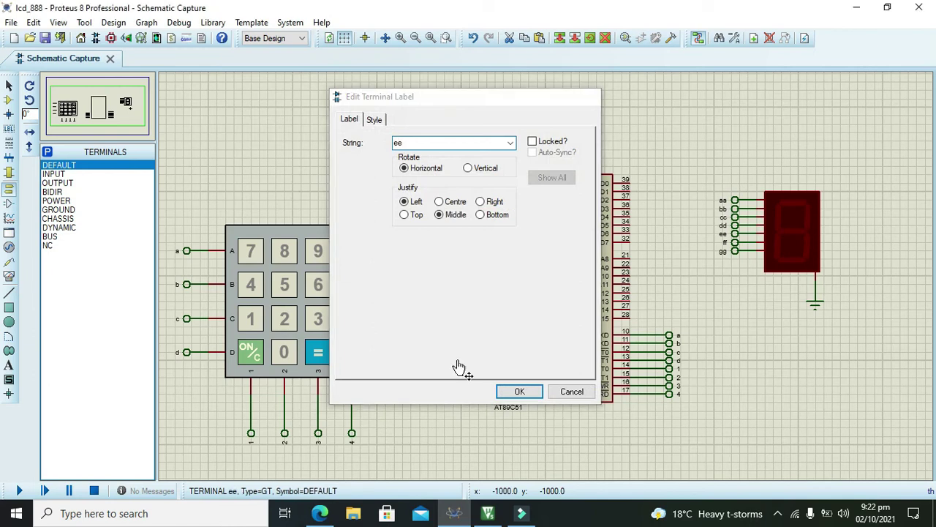
key("Return")
double_click(457, 354)
type("ff")
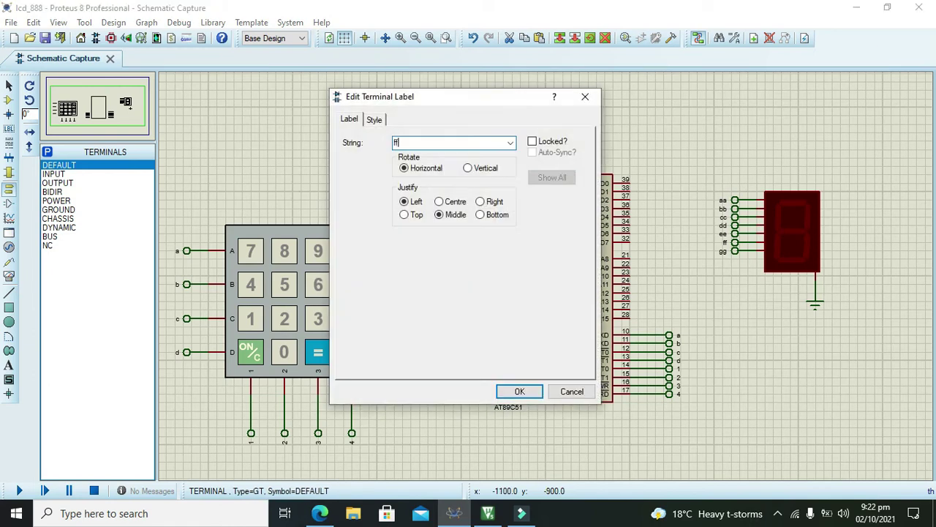
key("Return")
double_click(456, 345)
type("gg")
key("Return")
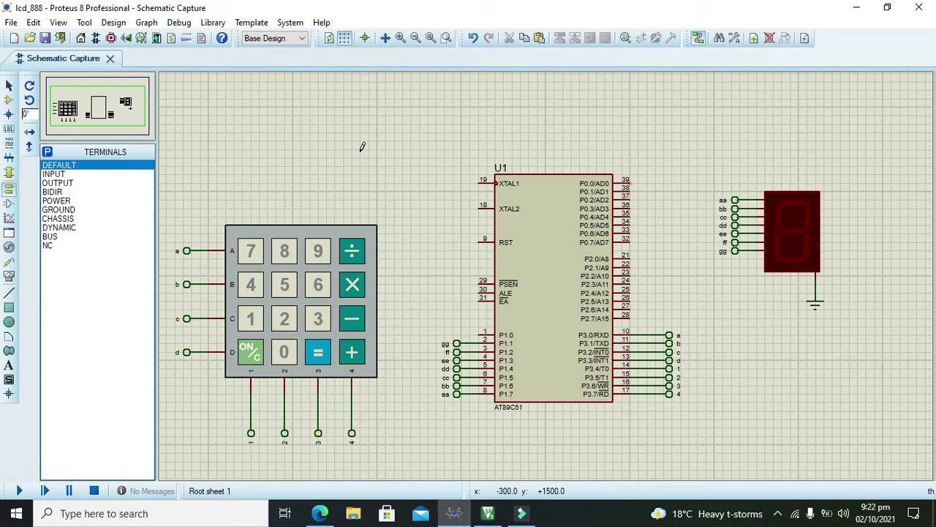
Pan across the schematic to check the labelled connections, then switch to µVision.
left_click_drag(452, 407, 444, 468)
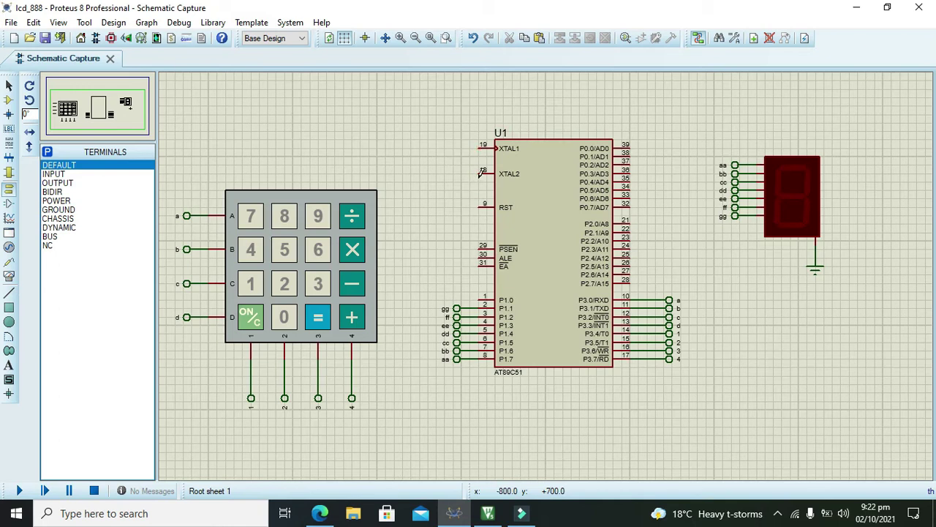
left_click_drag(343, 130, 173, 134)
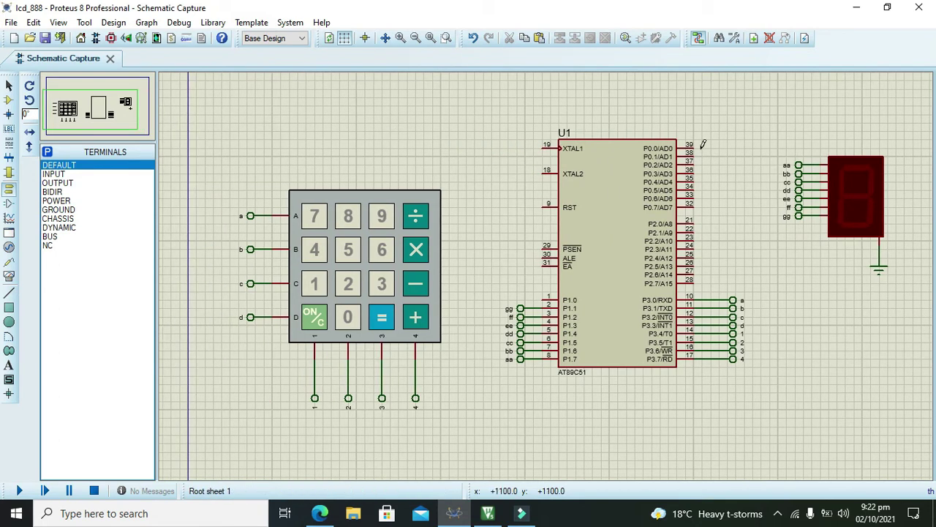
left_click_drag(823, 115, 904, 128)
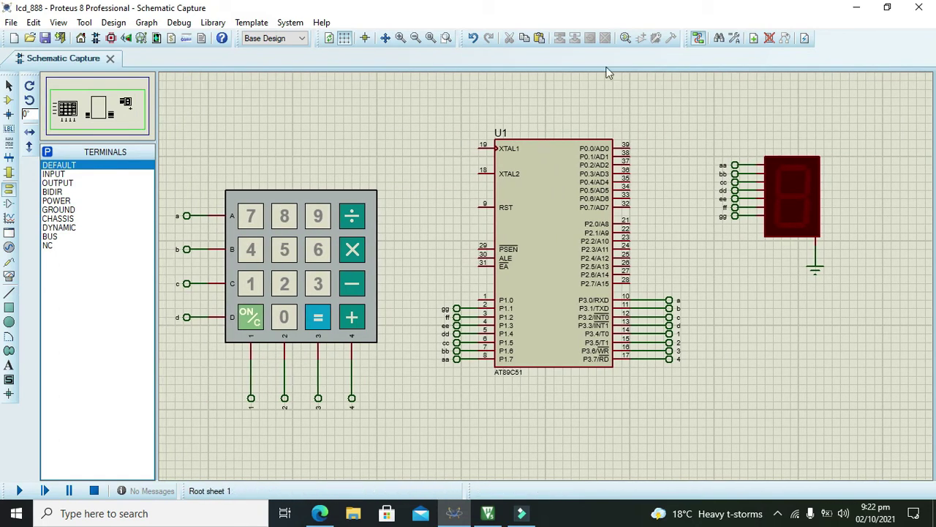
left_click_drag(259, 147, 164, 147)
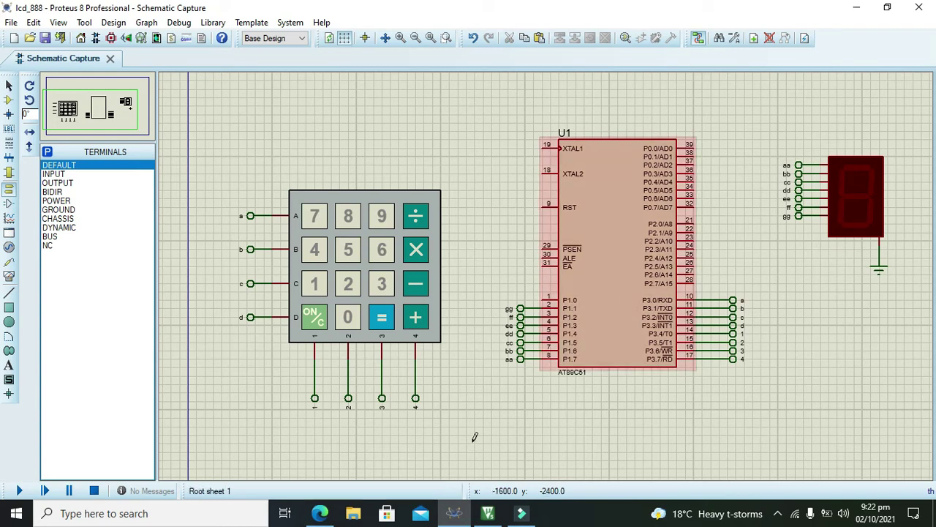
left_click(492, 514)
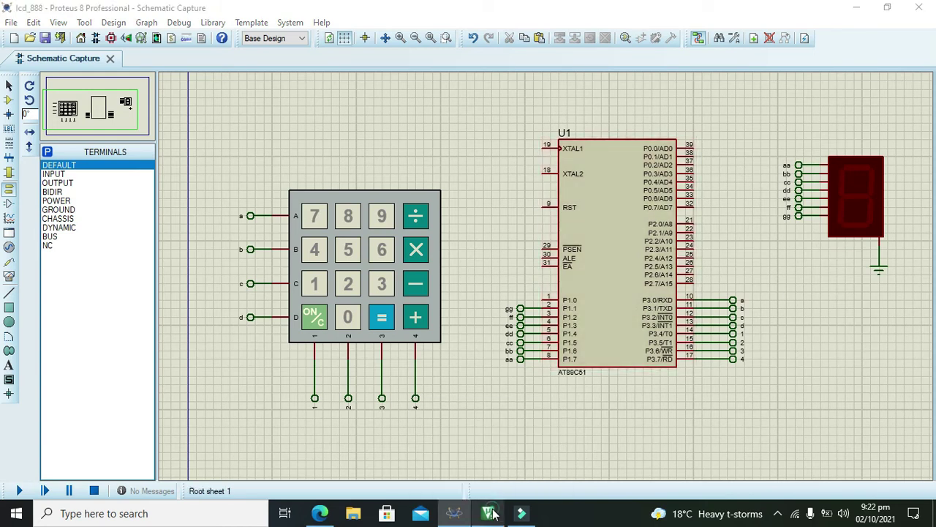
left_click(403, 290)
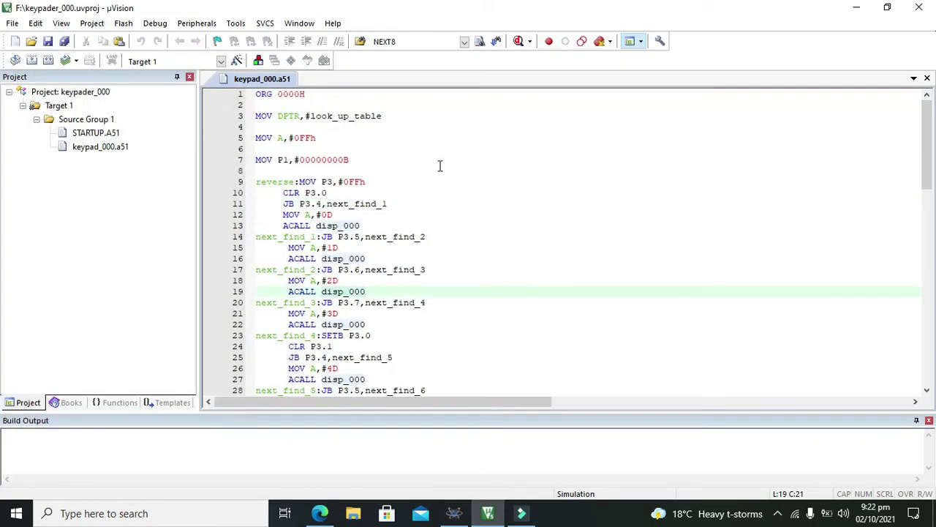
left_click(613, 156)
key("ctrl+a")
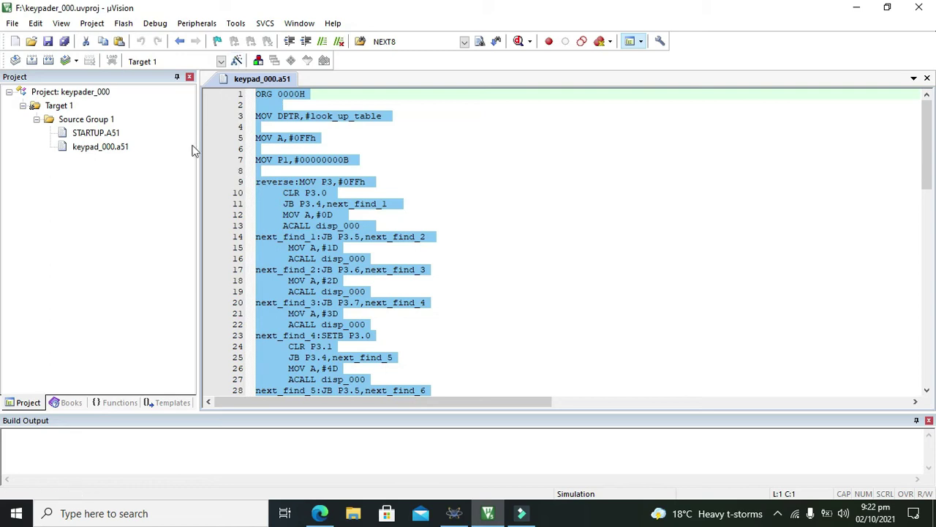
left_click(319, 192)
left_click(12, 23)
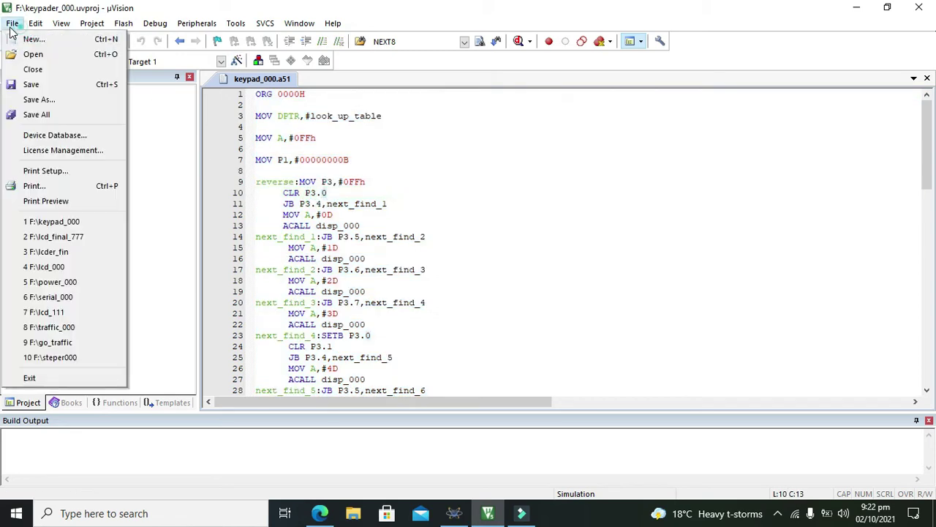
left_click(29, 37)
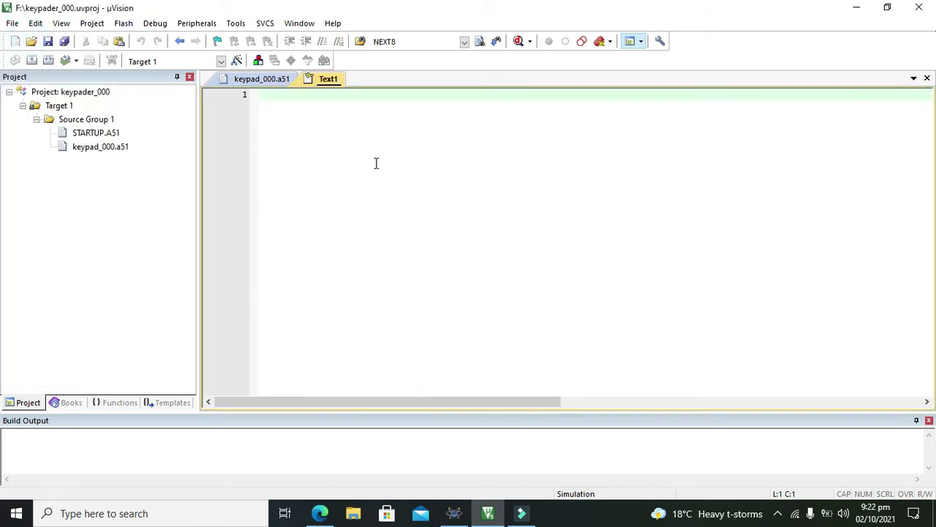
right_click(326, 78)
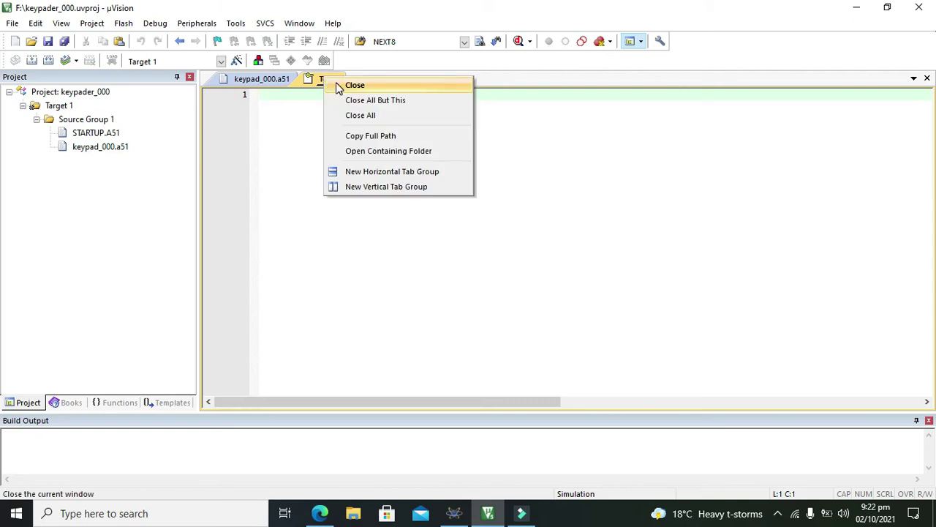
left_click(338, 86)
left_click(471, 277)
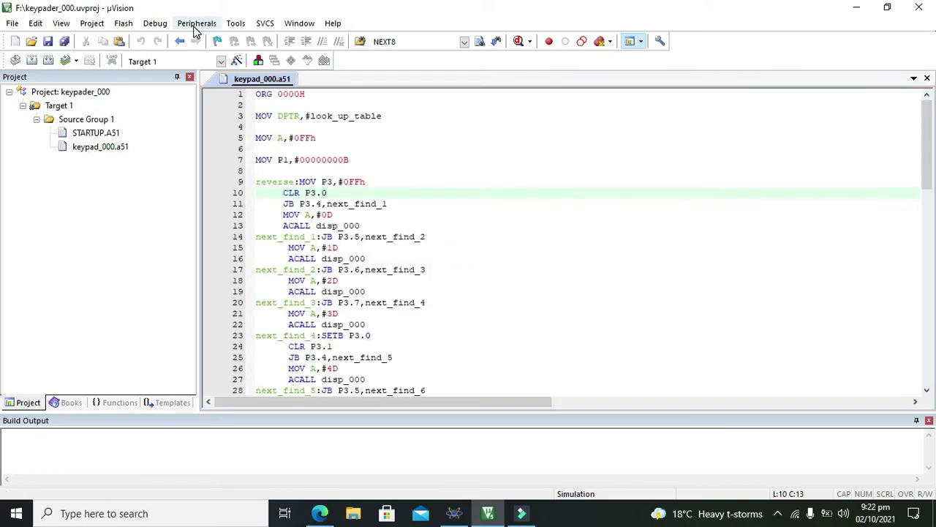
Create and save a new µVision project named keypad_fin_111.
left_click(92, 24)
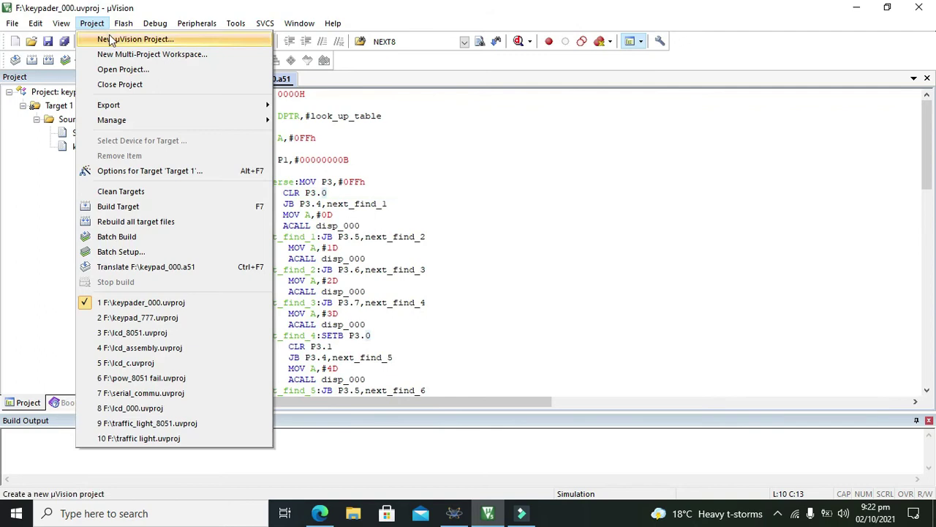
left_click(110, 38)
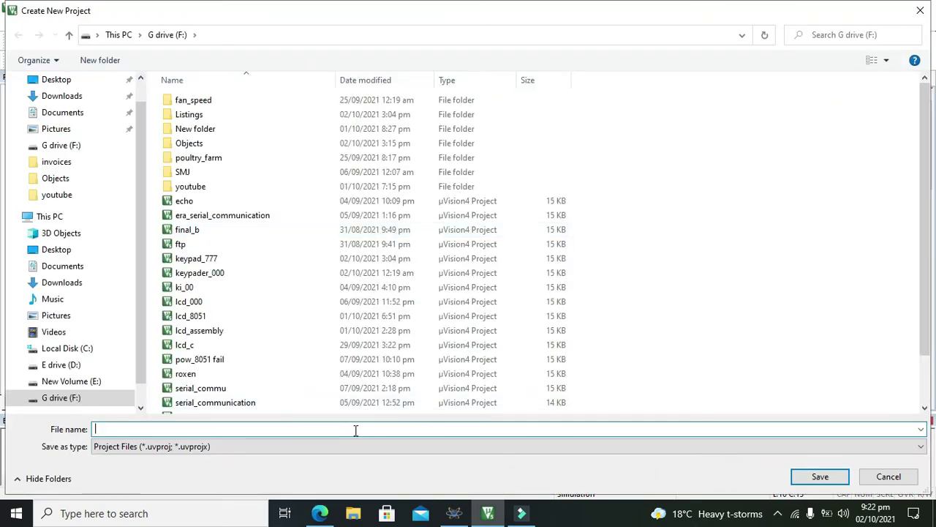
type("ke")
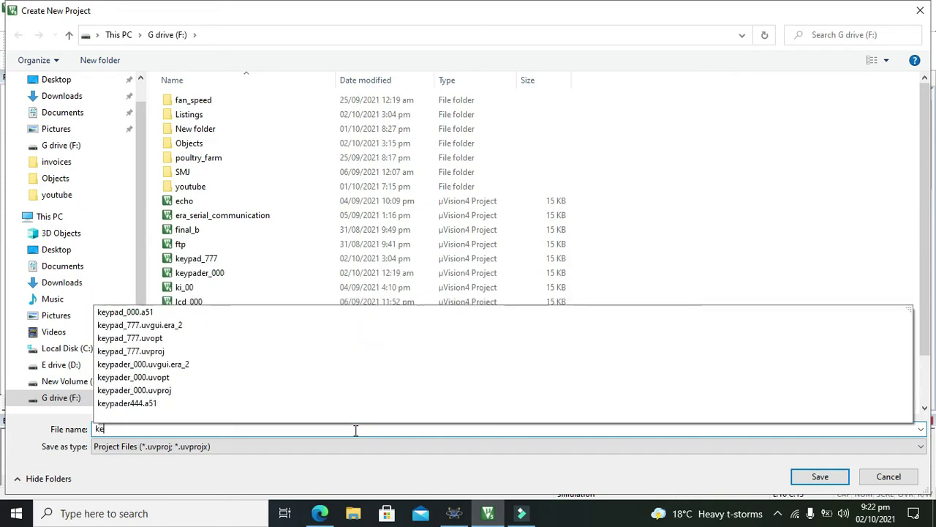
type("ypad_fin_111")
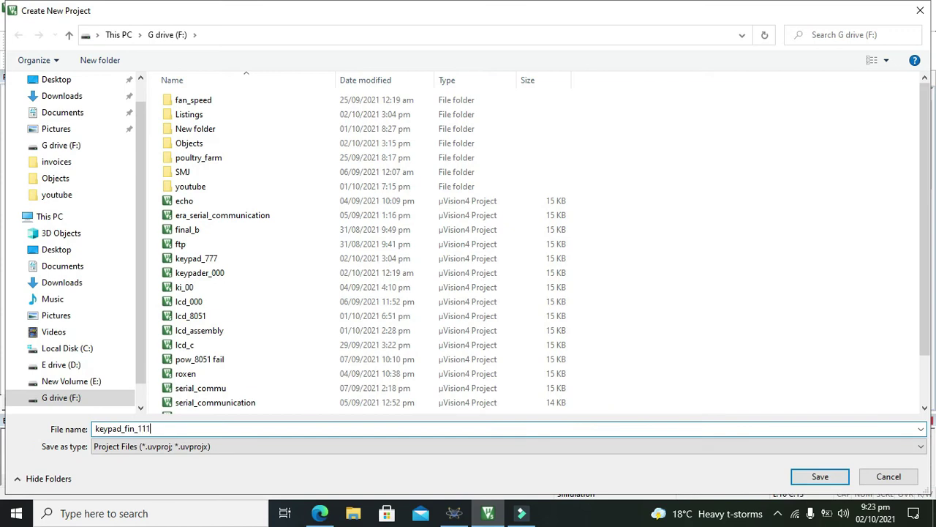
left_click(819, 475)
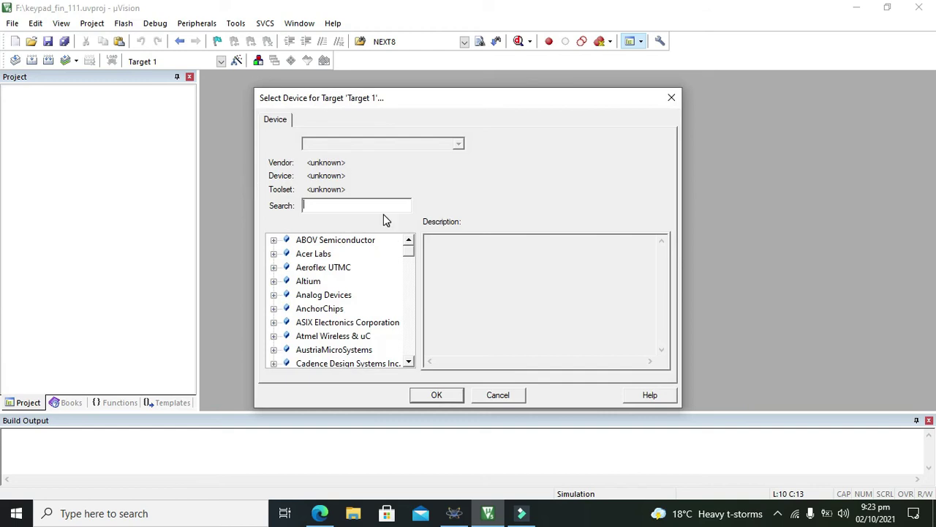
Choose the AT89C51 as target device and copy STARTUP.A51 into the project.
type("89c51")
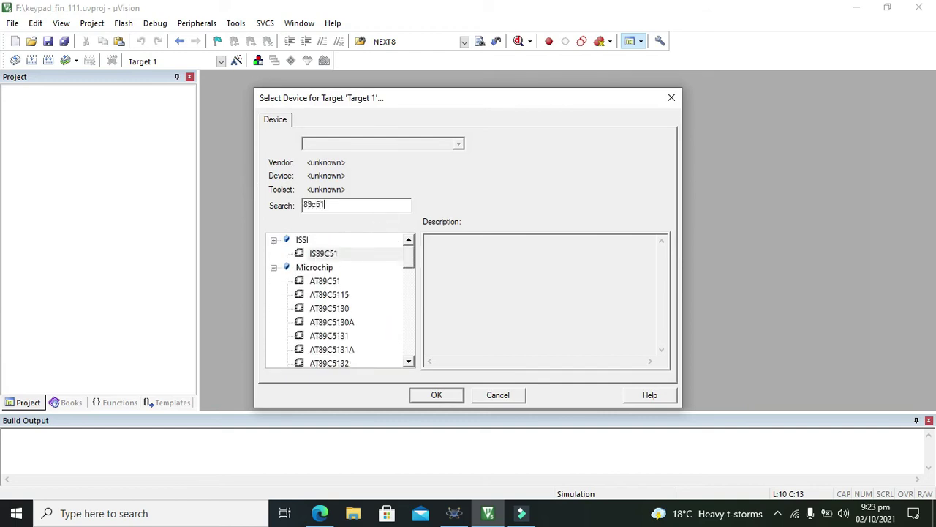
left_click(342, 285)
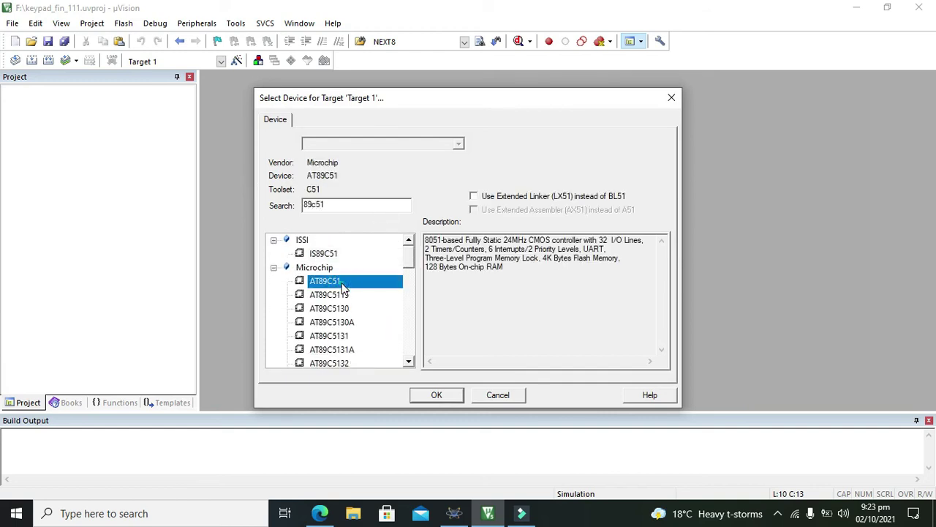
left_click(449, 396)
left_click(521, 287)
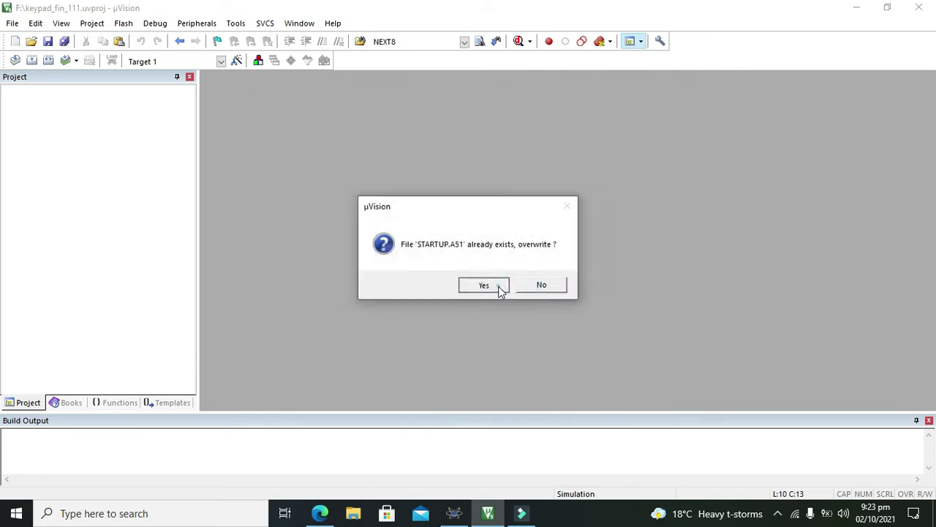
left_click(500, 287)
left_click(23, 105)
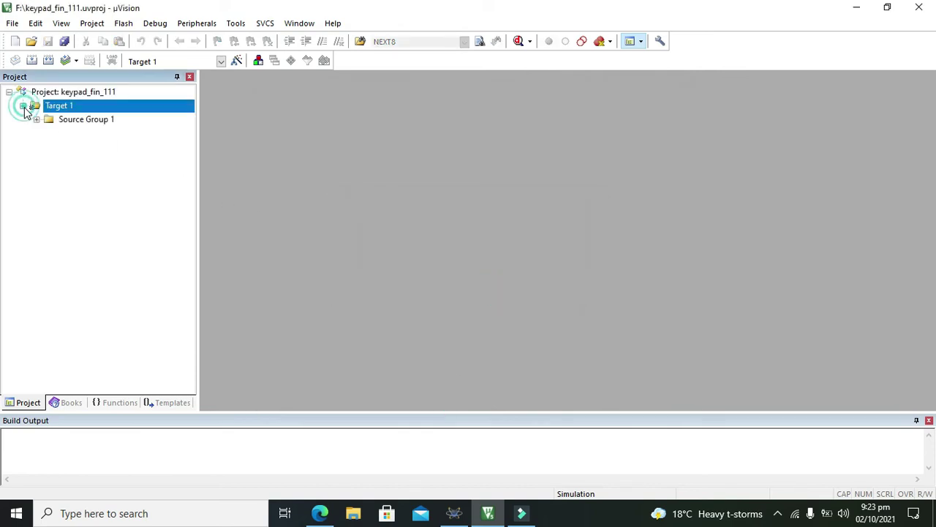
Build the project from Source Group 1's context menu.
left_click(37, 119)
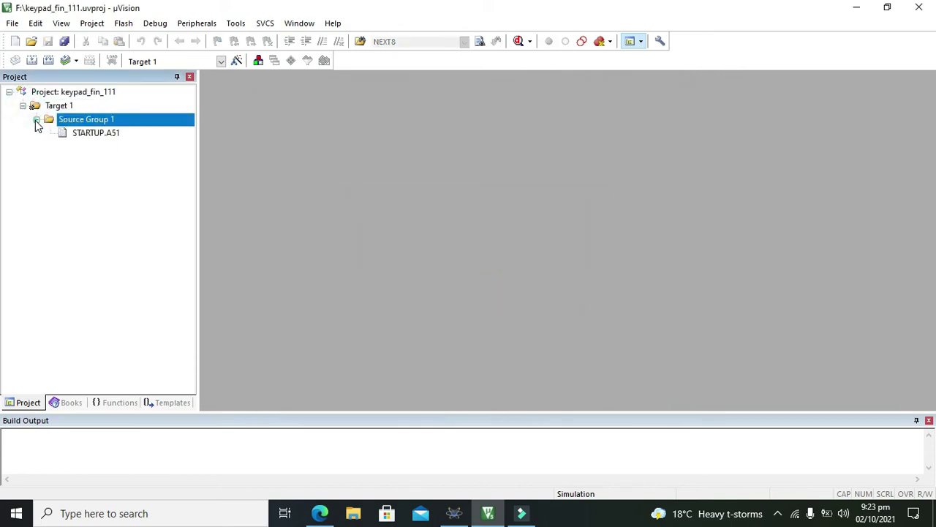
right_click(81, 124)
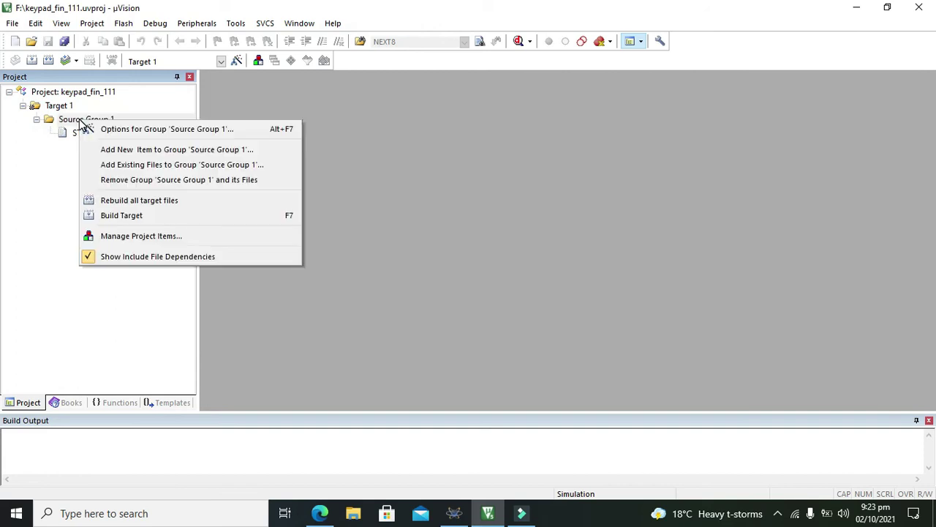
left_click(173, 216)
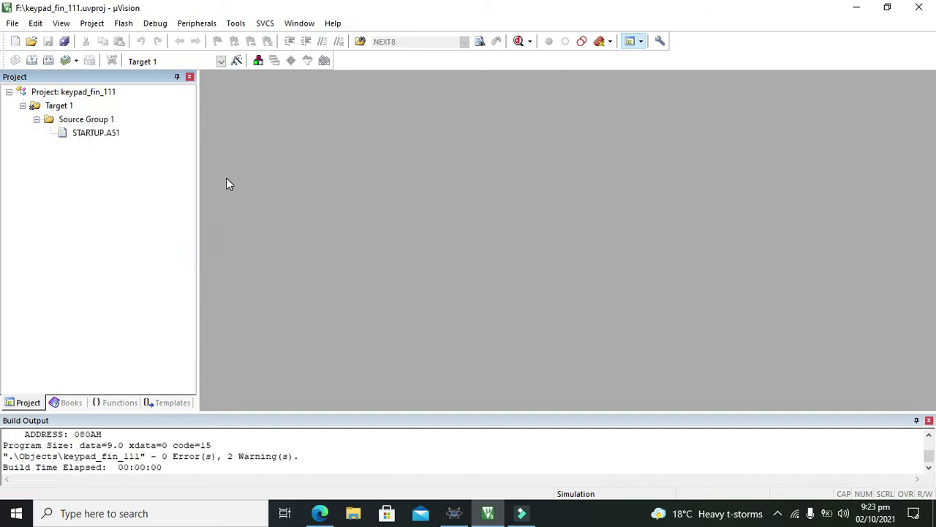
Add a new Asm File named alpha_000 to Source Group 1.
left_click(103, 136)
right_click(88, 121)
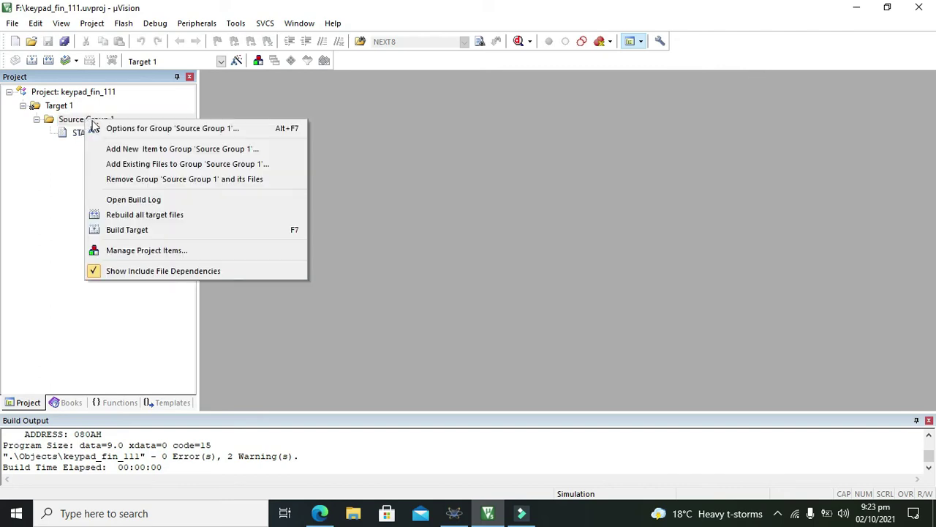
left_click(135, 149)
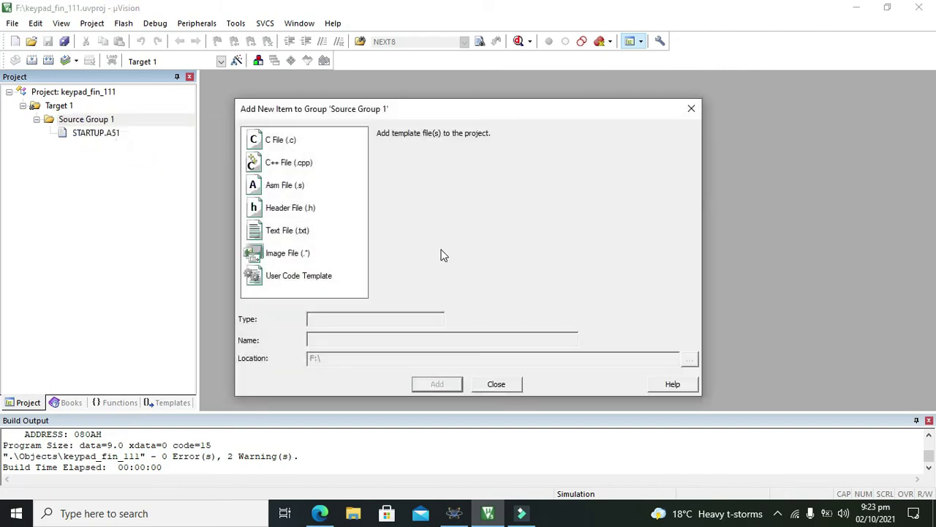
left_click(285, 187)
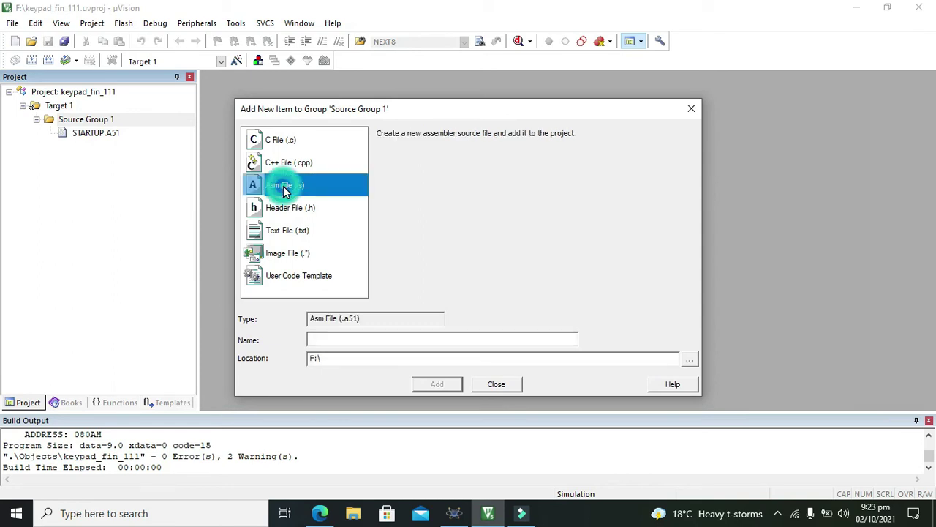
left_click(432, 340)
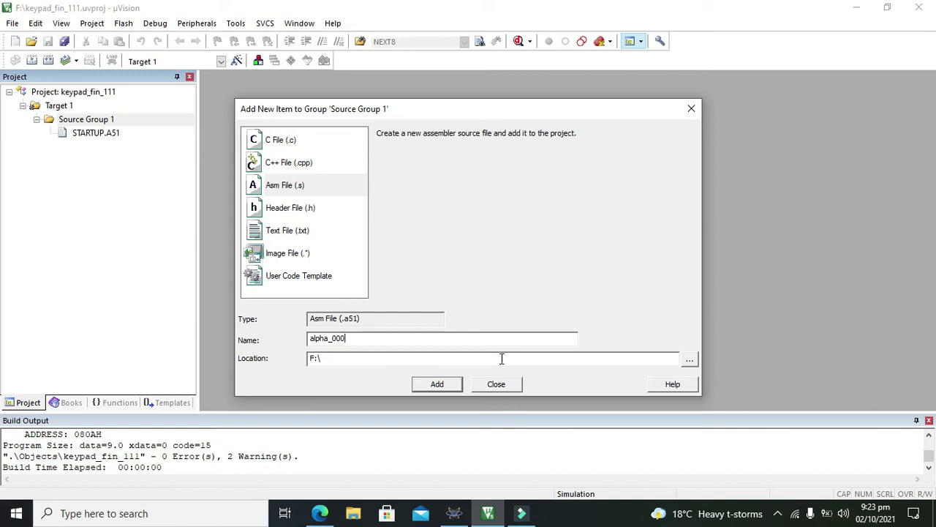
left_click(437, 384)
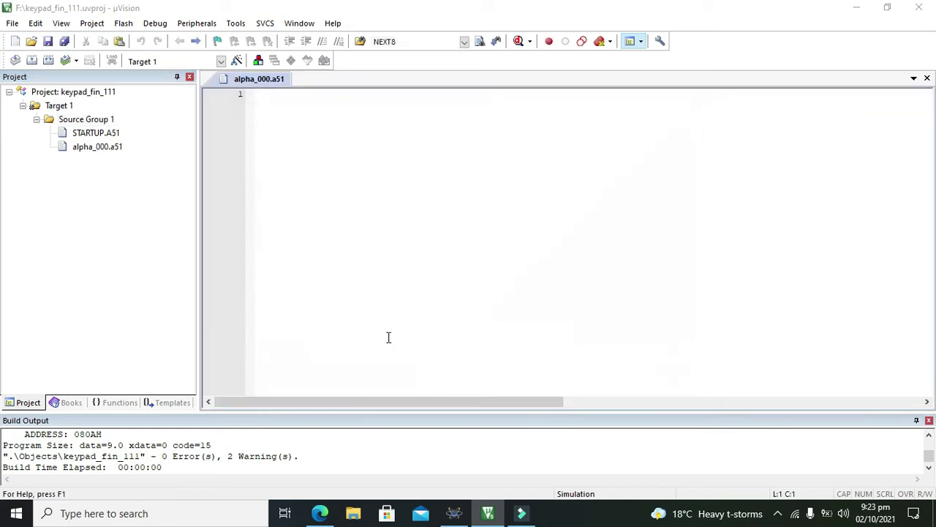
Enable Create HEX File on the Output page of Target 1's options.
right_click(63, 109)
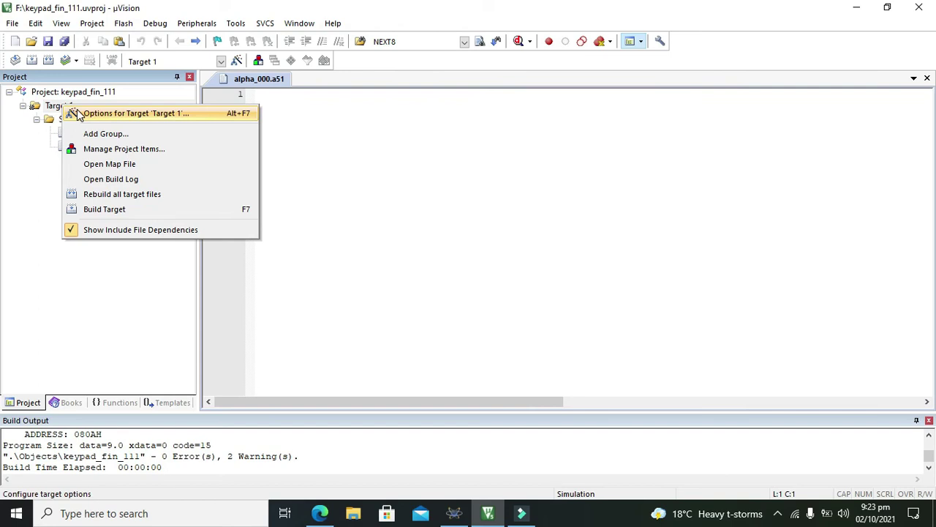
left_click(117, 111)
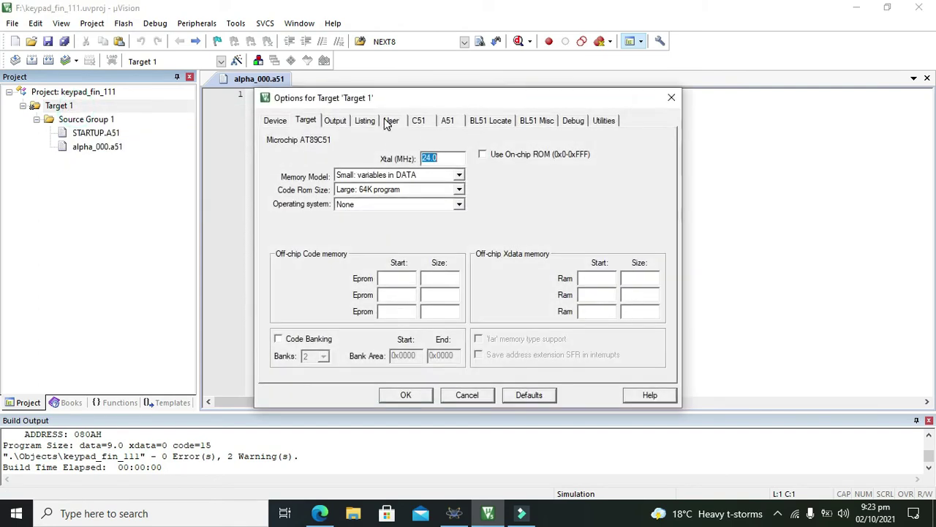
left_click(338, 123)
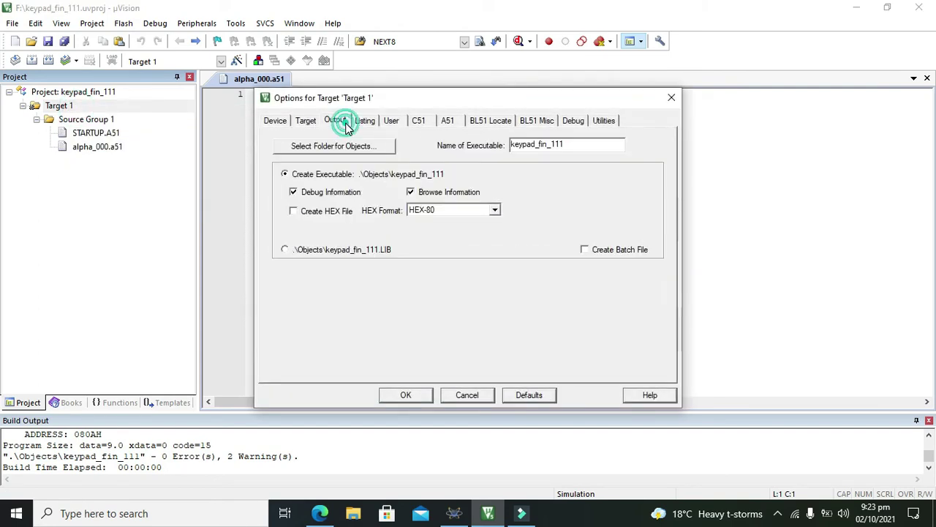
left_click(300, 214)
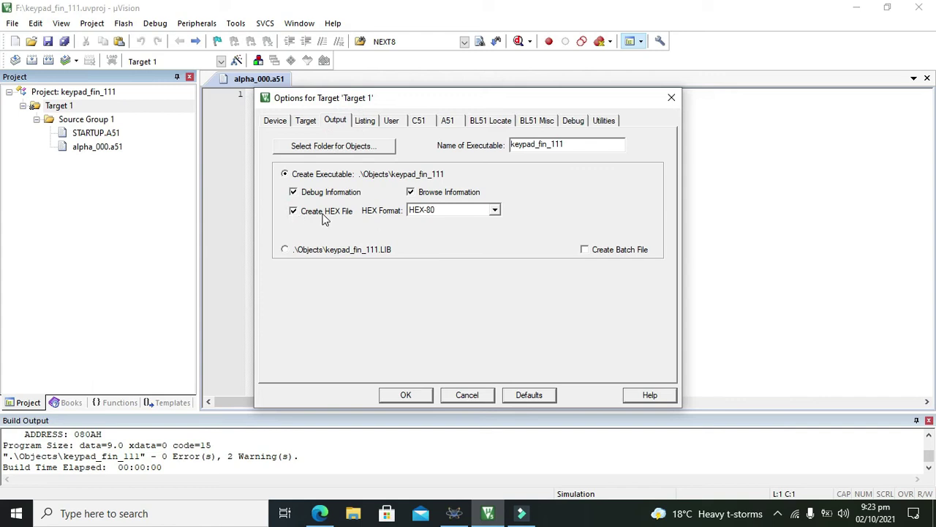
left_click(404, 395)
Paste the prepared keypad-scanning assembly code into the empty alpha_000.a51 file.
left_click(270, 110)
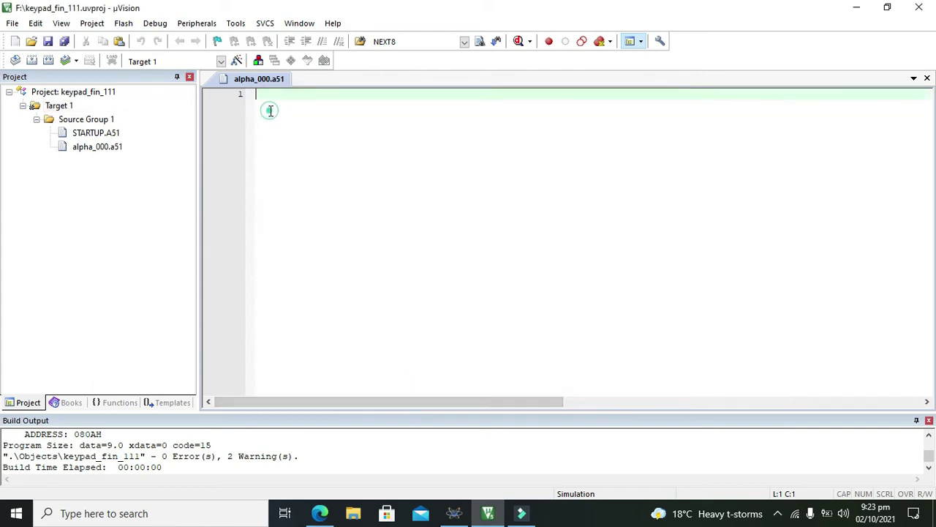
right_click(267, 108)
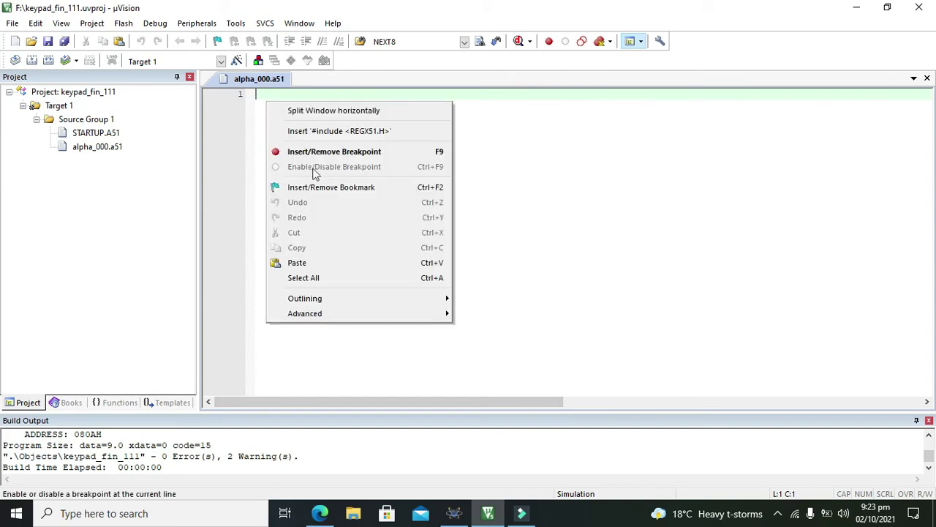
left_click(346, 262)
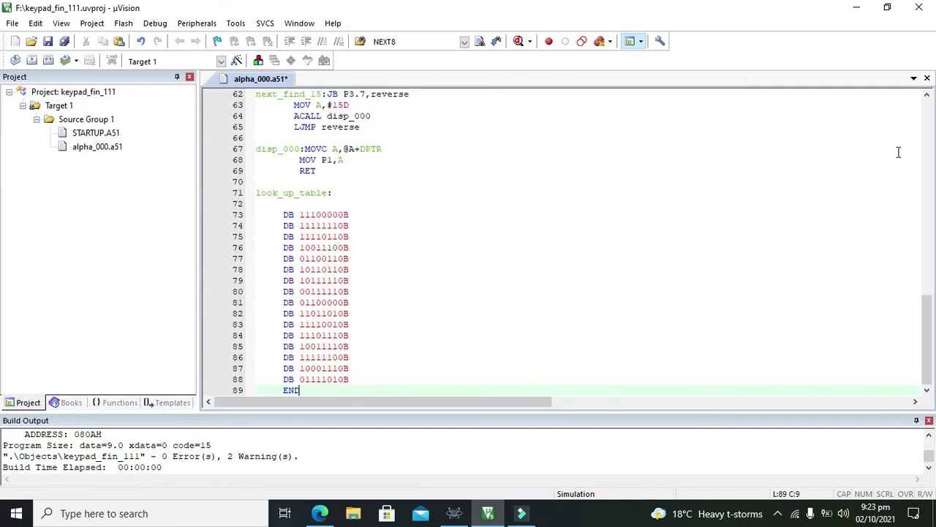
Review the 89-line program, checking the DPTR #look_up_table line and the final DB look-up table.
left_click(926, 165)
left_click(929, 109)
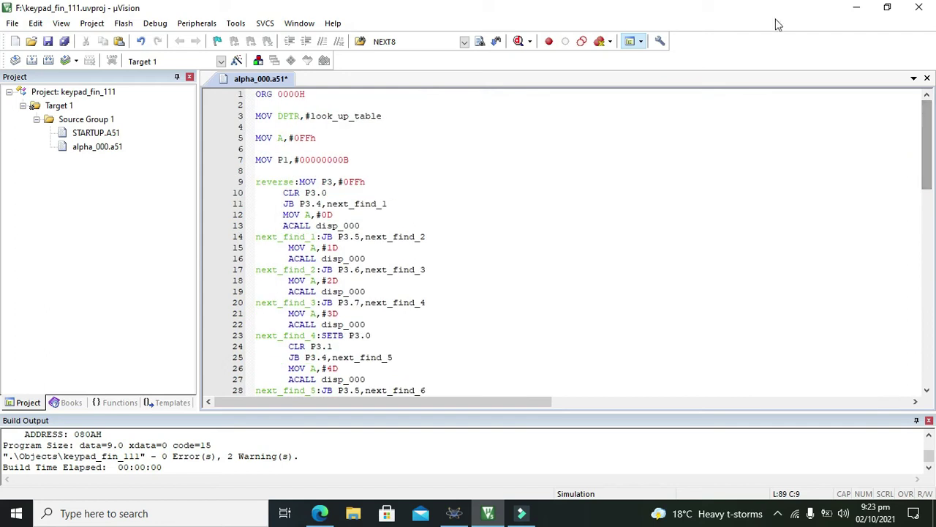
mouse_move(383, 116)
left_mouse_down()
mouse_move(278, 116)
mouse_move(388, 117)
left_mouse_up()
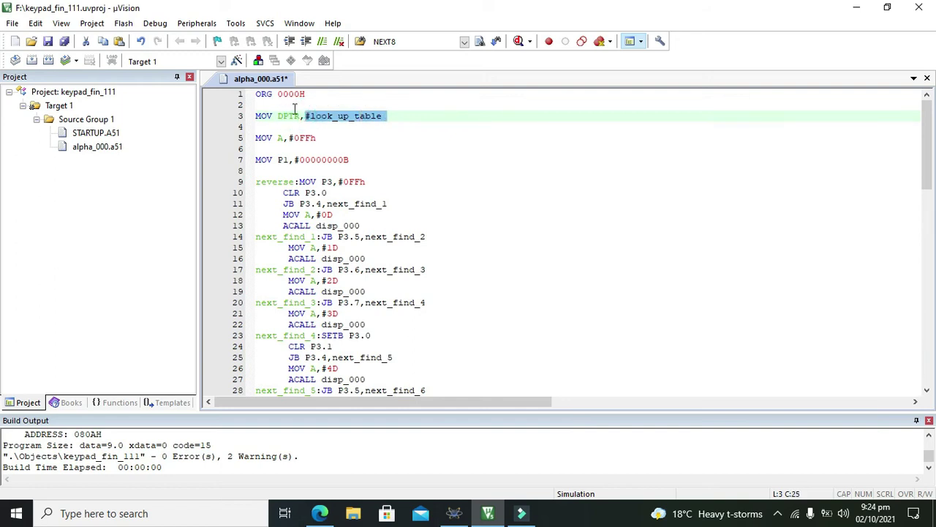
left_click_drag(301, 115, 278, 117)
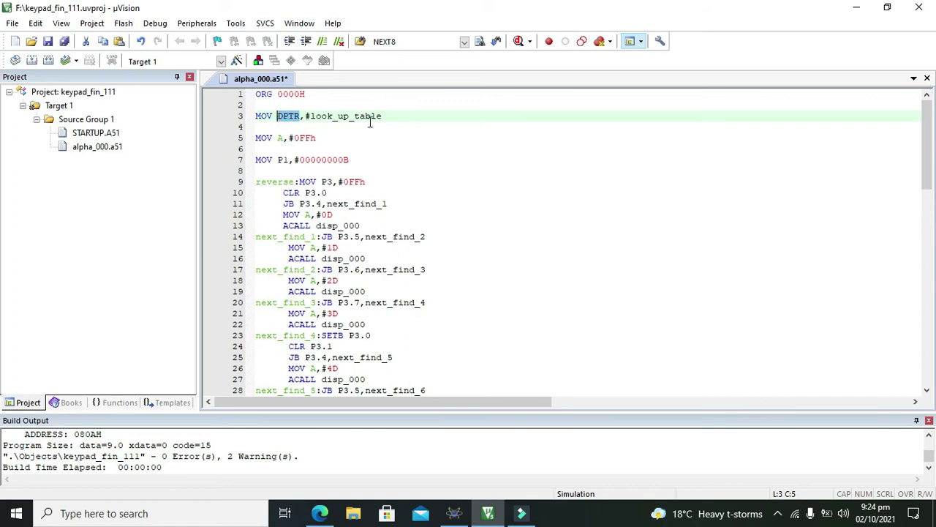
left_click_drag(926, 147, 916, 341)
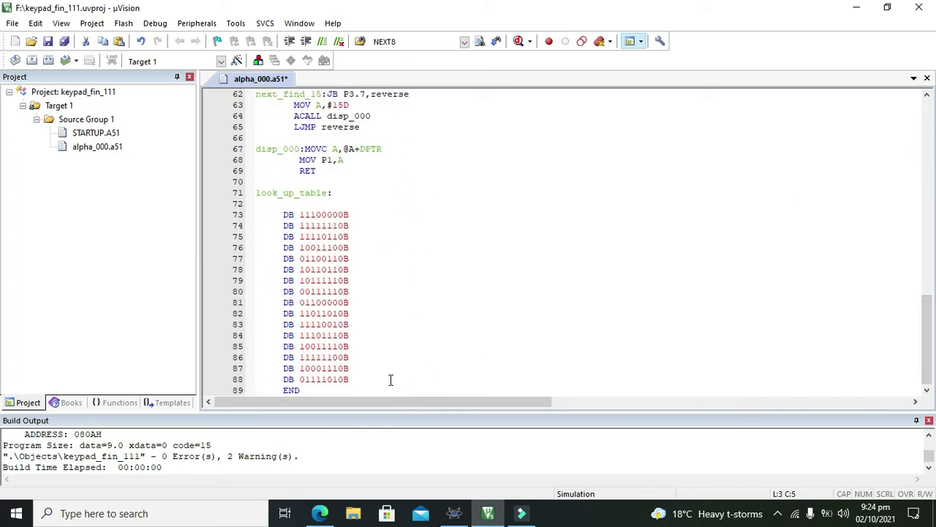
left_click_drag(390, 378, 272, 218)
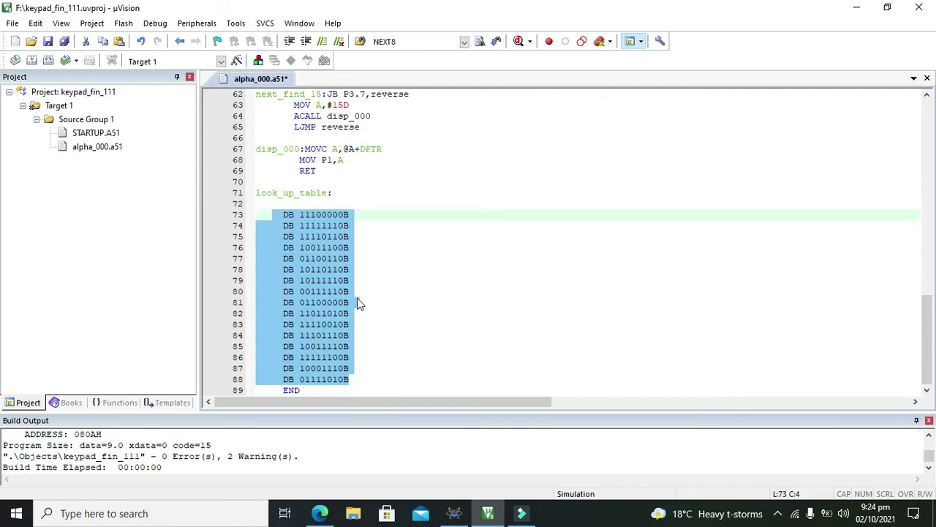
left_click(830, 368)
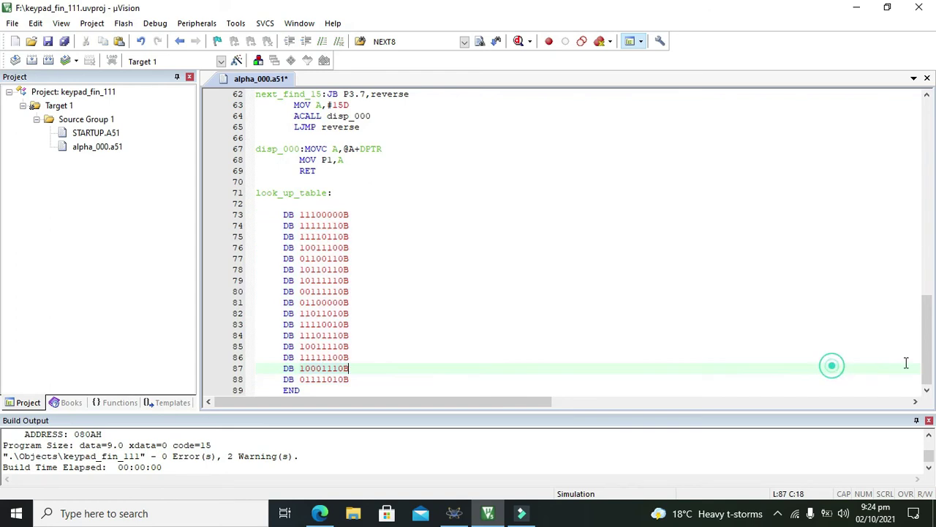
left_click_drag(928, 366, 927, 168)
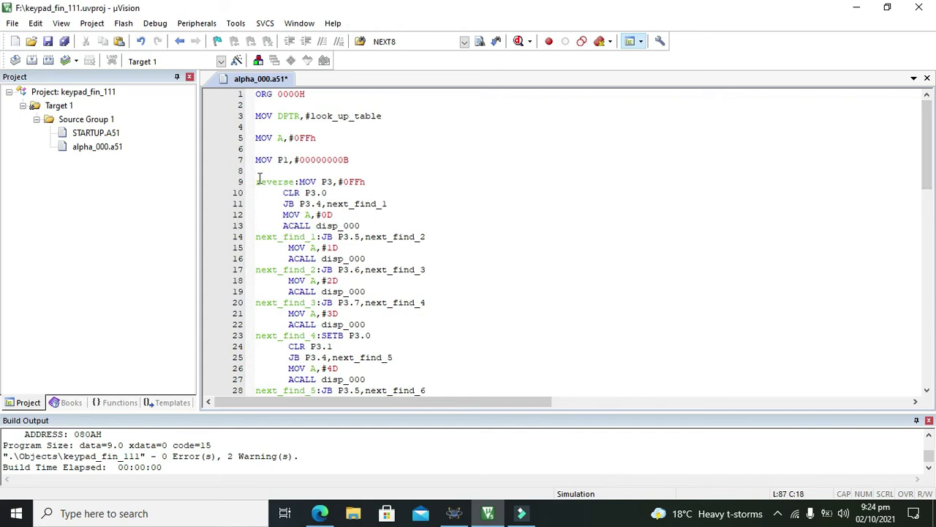
left_click_drag(258, 182, 372, 131)
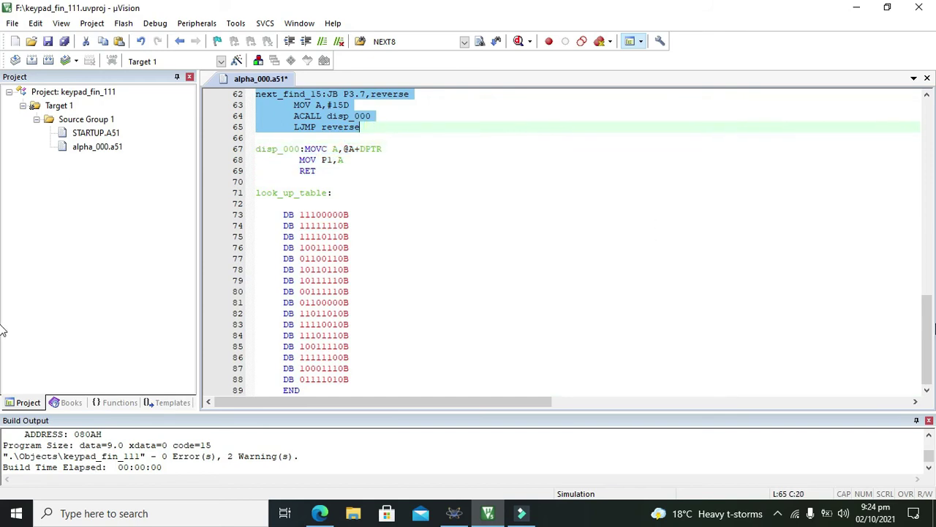
left_click_drag(927, 331, 927, 124)
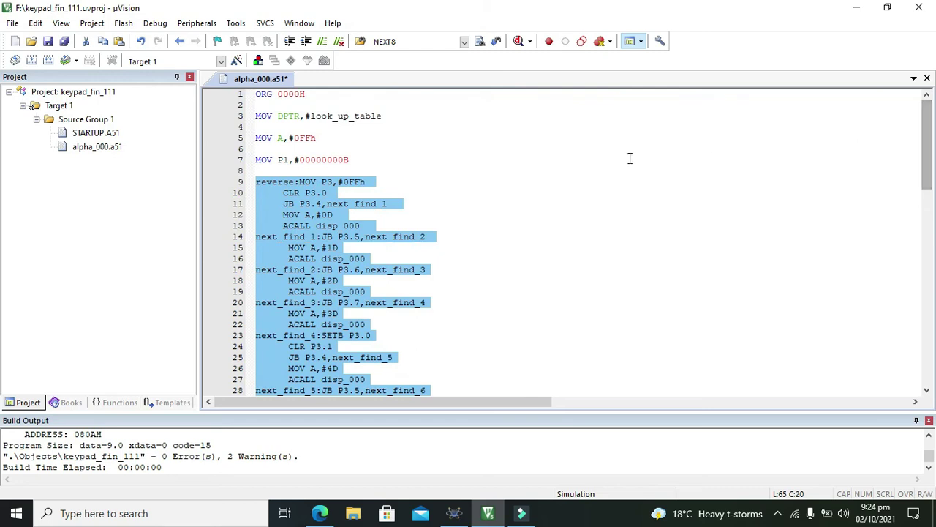
left_click(331, 201)
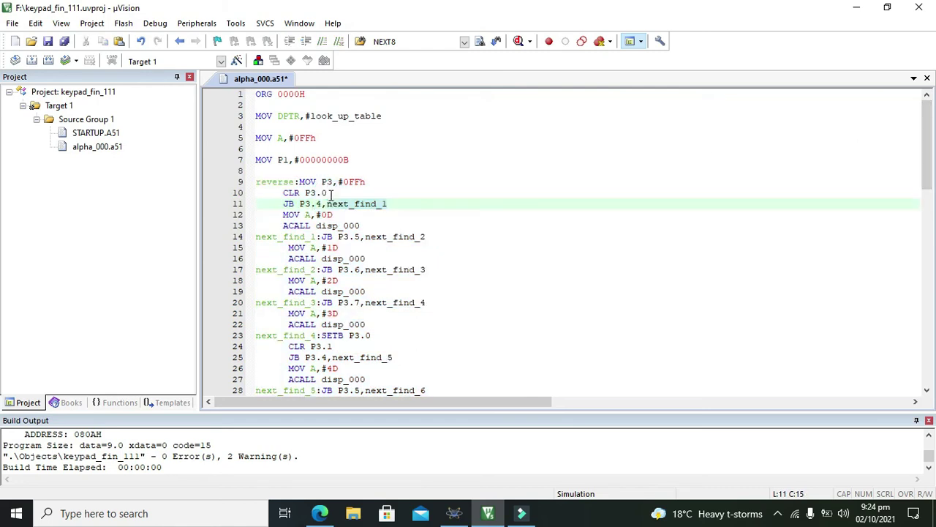
left_click(330, 192)
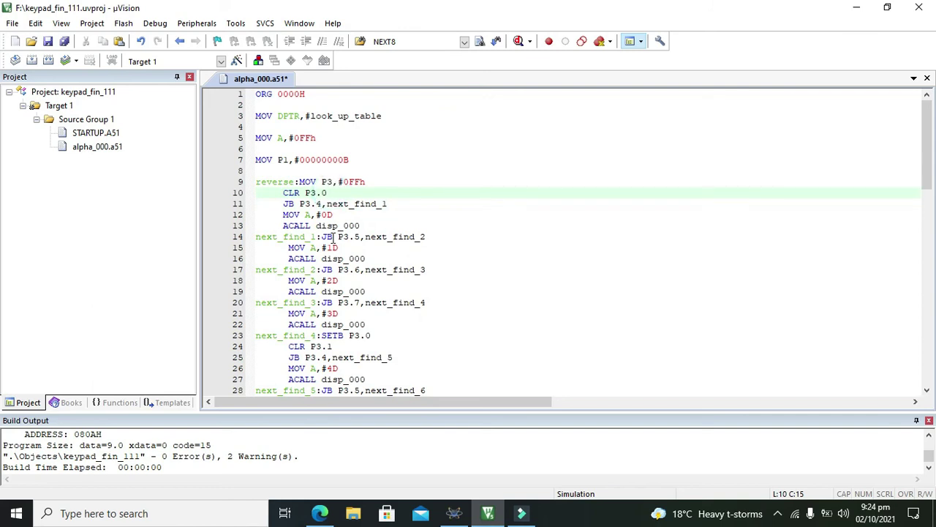
mouse_move(333, 236)
left_mouse_down()
mouse_move(322, 239)
mouse_move(351, 237)
mouse_move(339, 236)
left_mouse_up()
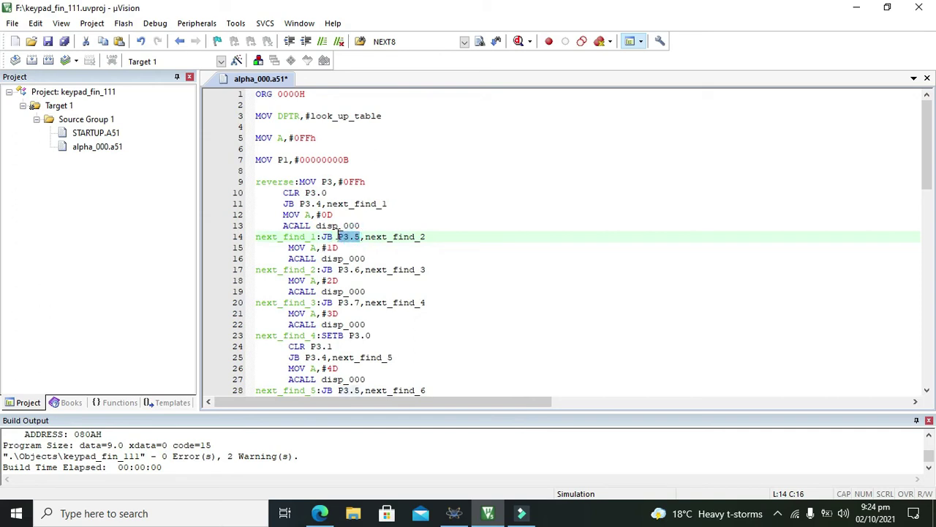
left_click(328, 239)
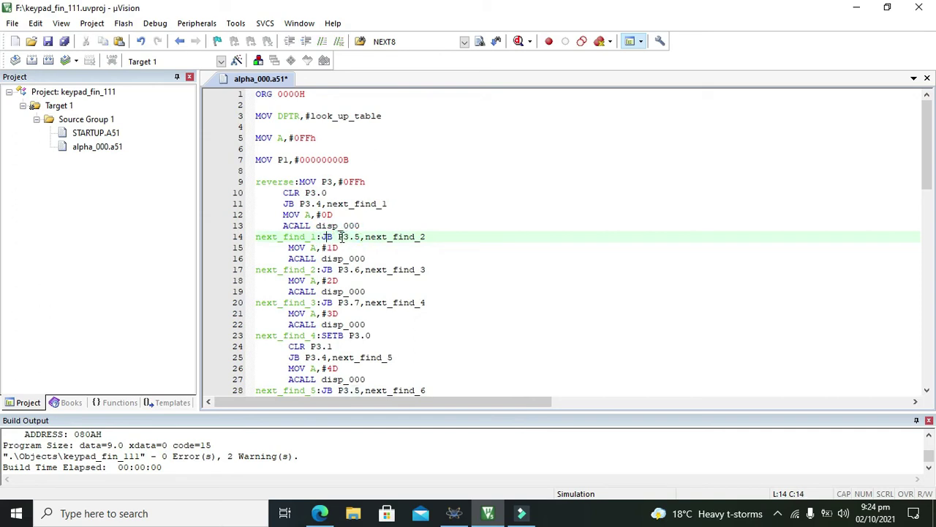
left_click_drag(340, 236, 431, 237)
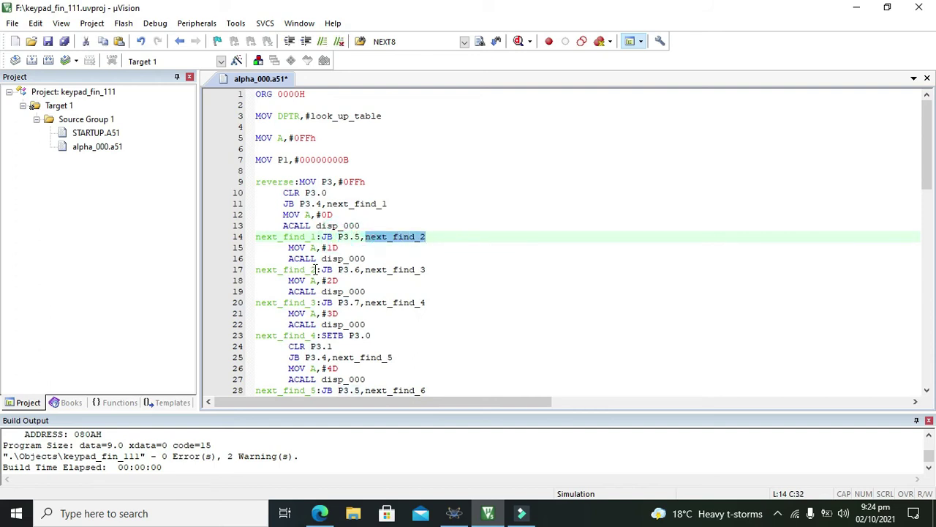
left_click_drag(316, 269, 252, 270)
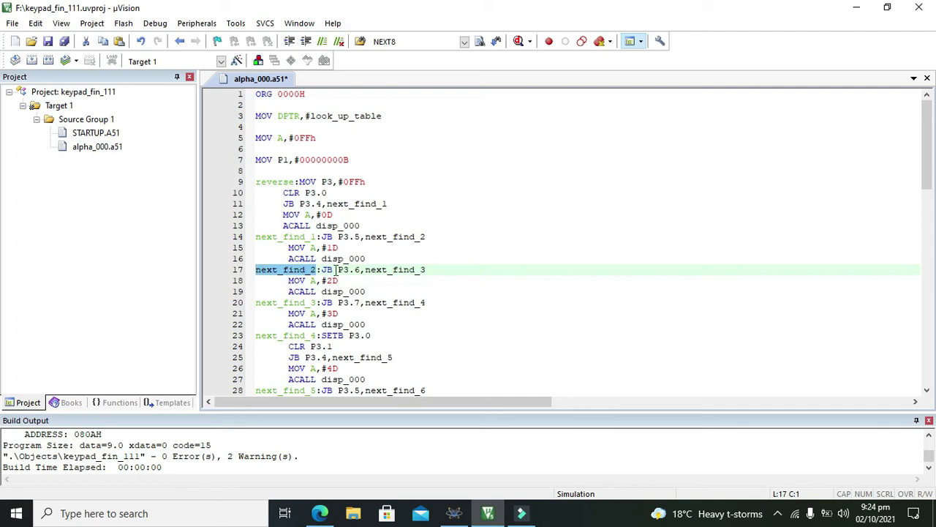
left_click_drag(322, 269, 432, 271)
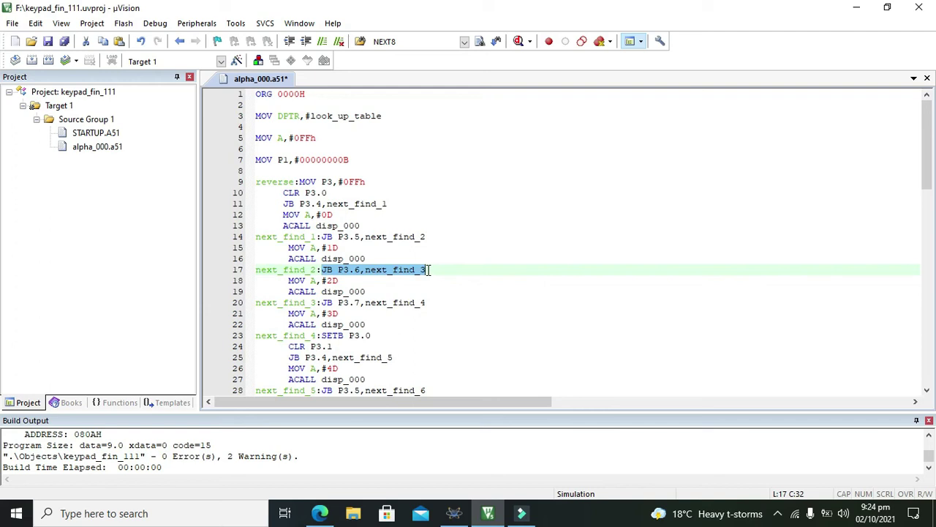
left_click(429, 269)
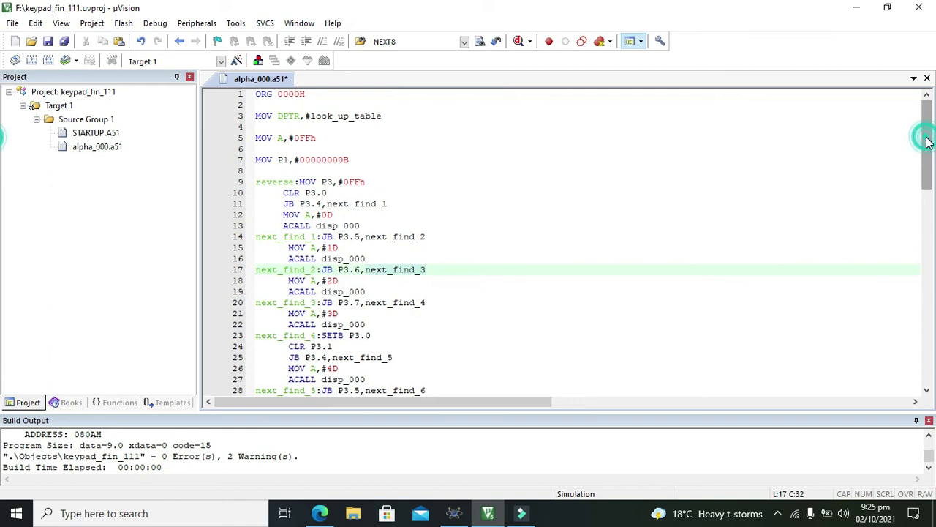
mouse_move(927, 141)
left_mouse_down()
mouse_move(923, 302)
mouse_move(925, 134)
left_mouse_up()
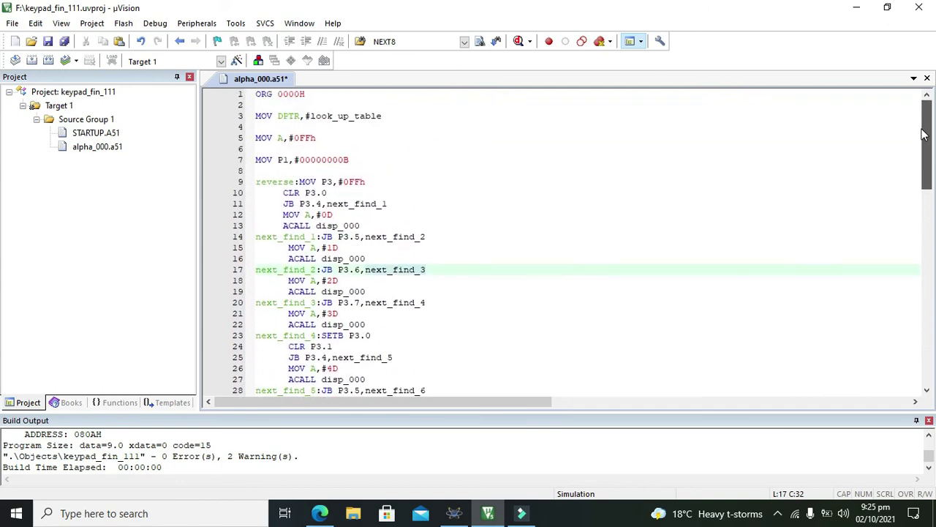
left_click(298, 181)
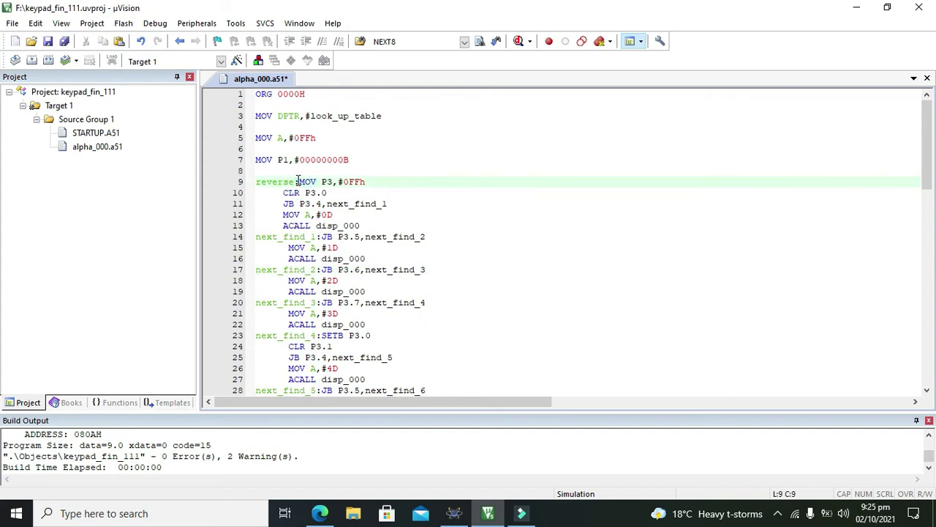
left_click_drag(294, 181, 299, 187)
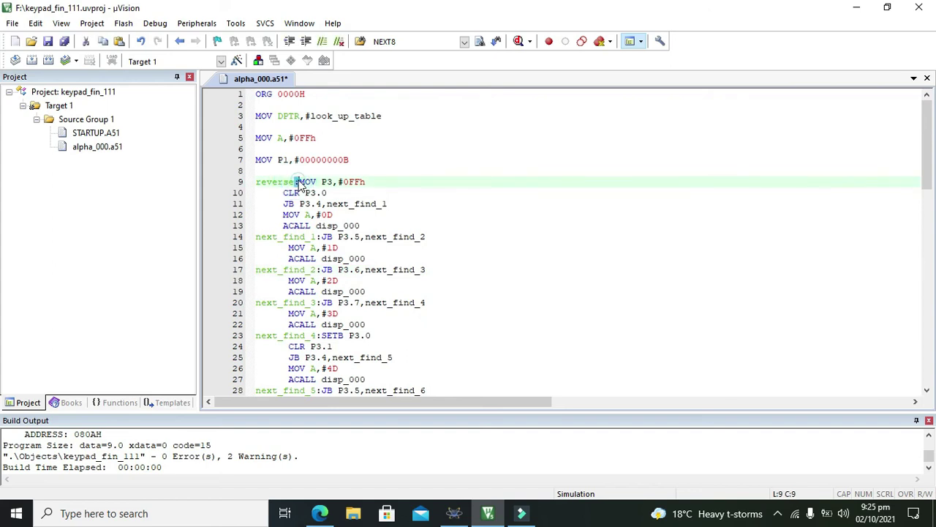
left_click(298, 188)
left_click(296, 181)
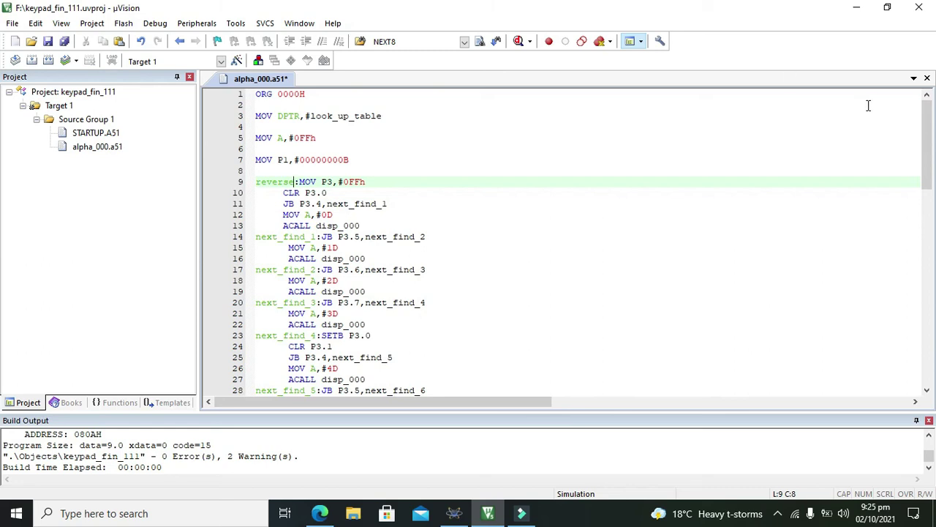
left_click_drag(928, 171, 929, 102)
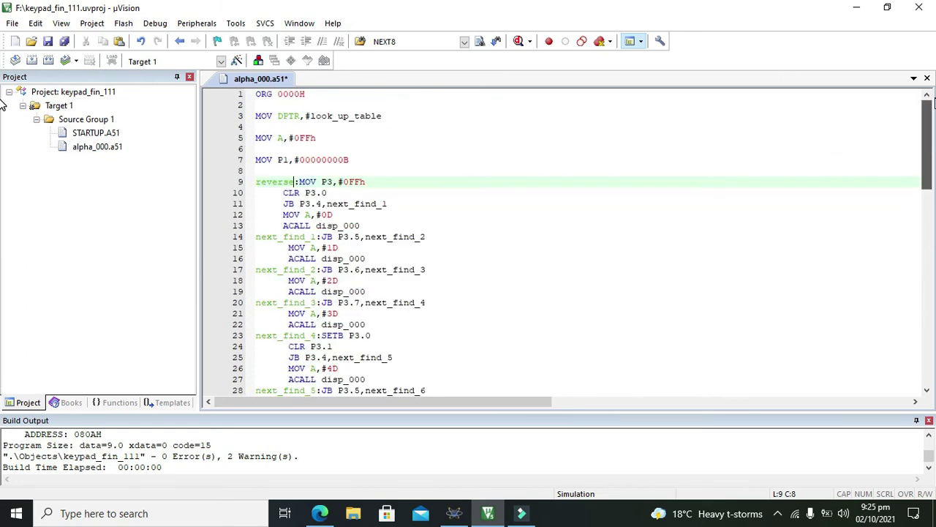
Build the target from Target 1 and again from Source Group 1, producing keypad_fin_111 hex.
right_click(58, 108)
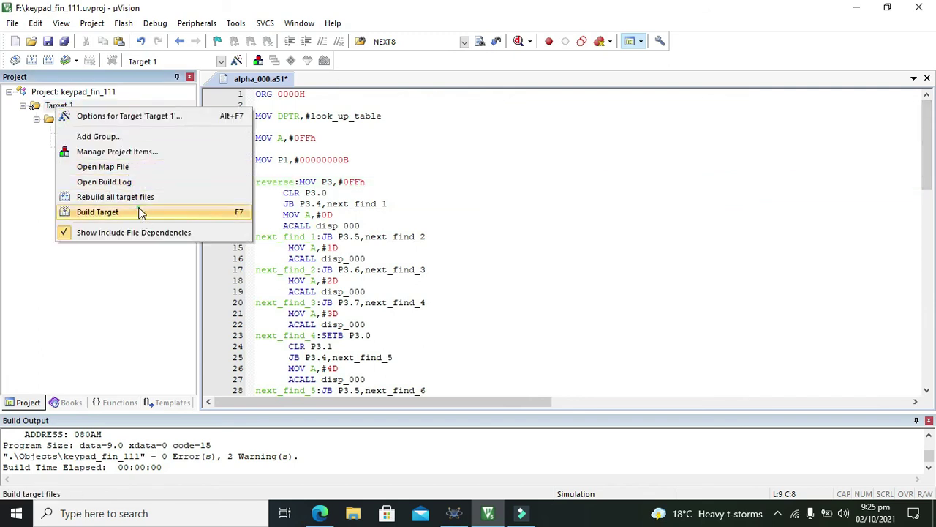
left_click(141, 212)
right_click(85, 120)
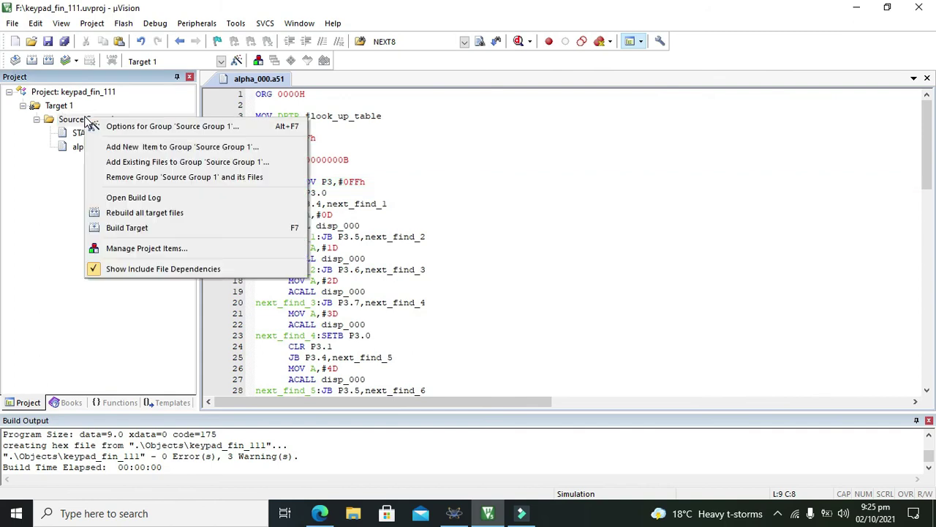
left_click(165, 227)
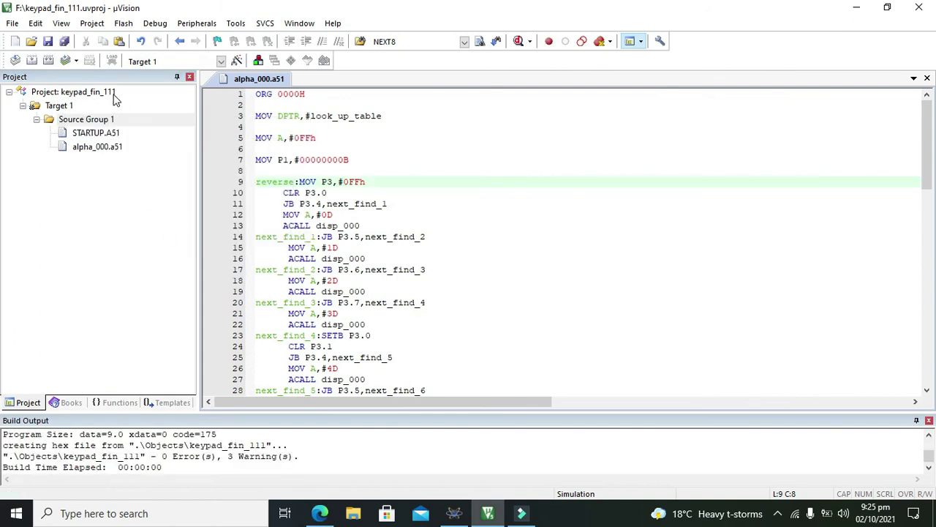
Set the AT89C51's Program File to F:\Objects\keypad_fin_111.hex and confirm.
left_click(455, 513)
double_click(619, 303)
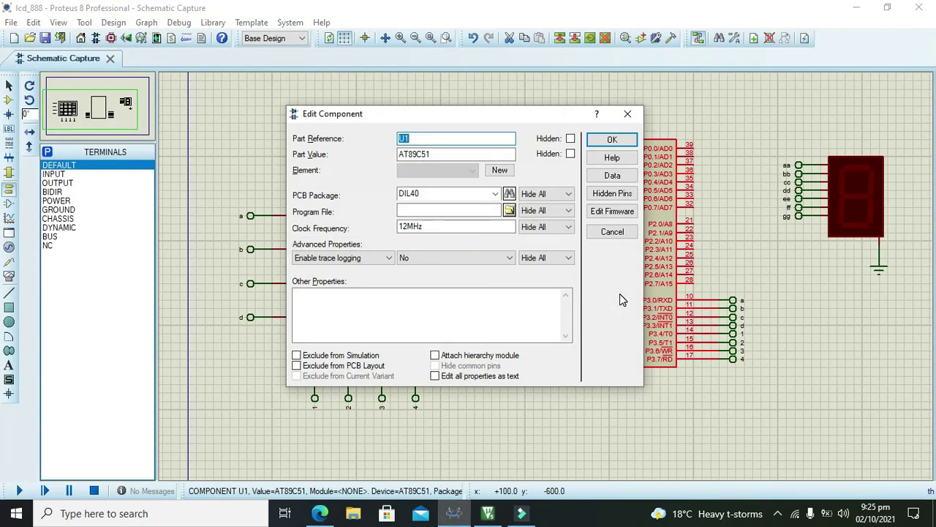
left_click(509, 211)
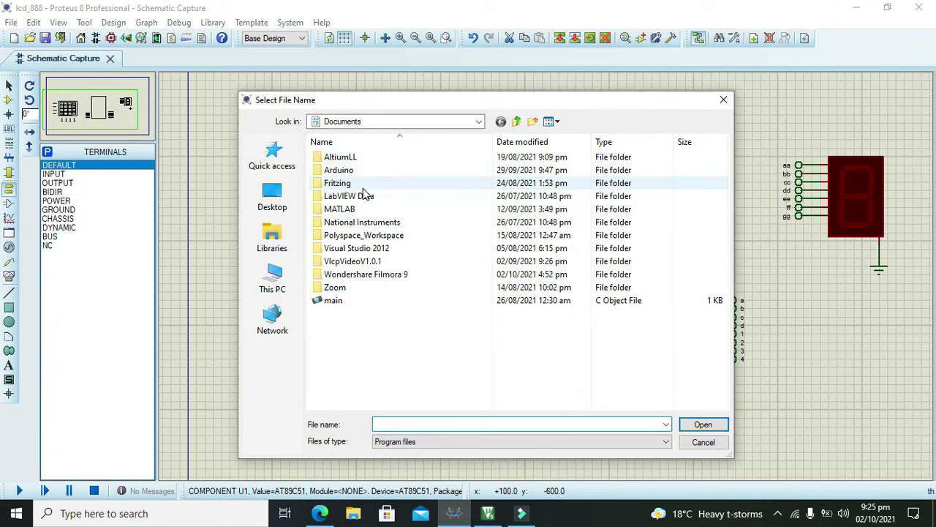
left_click(272, 282)
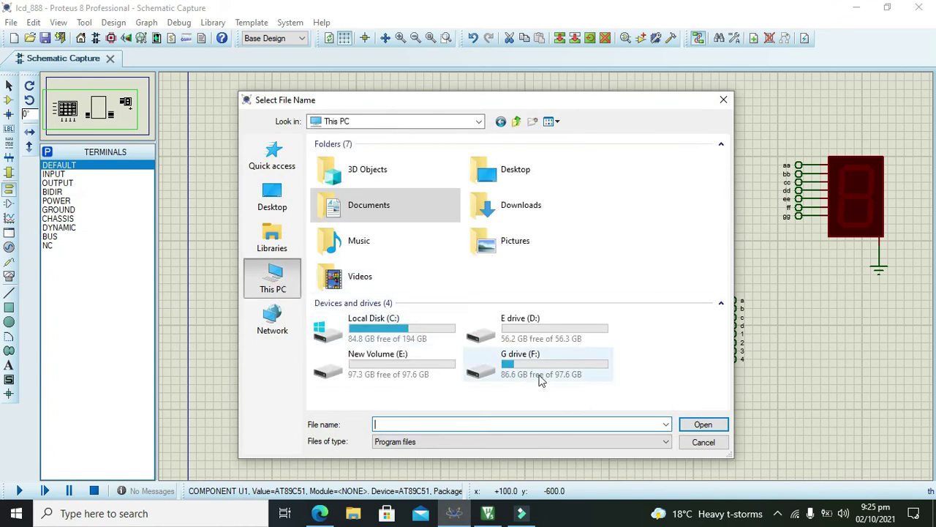
double_click(537, 368)
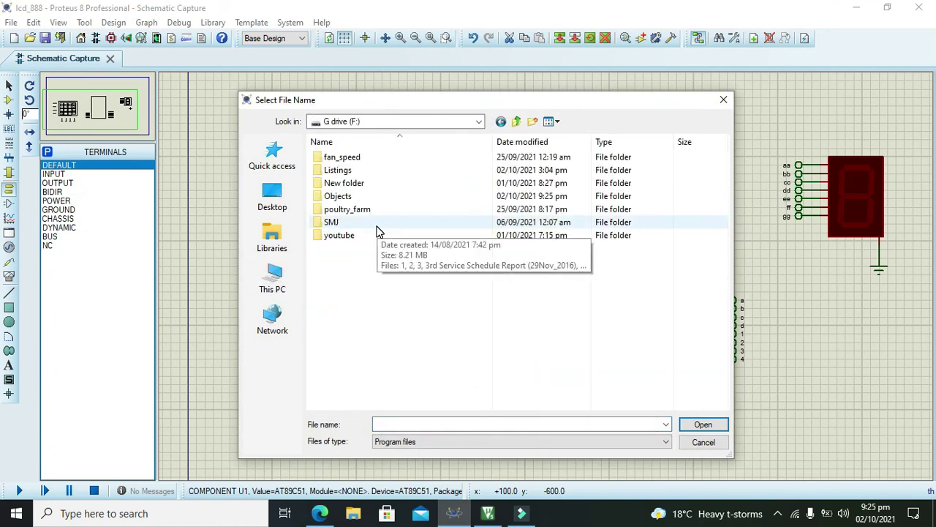
double_click(354, 198)
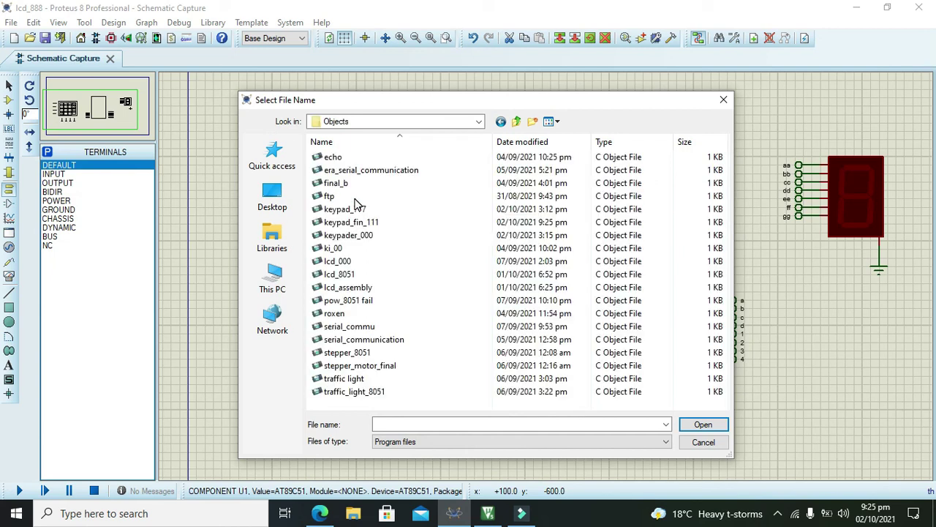
left_click(372, 224)
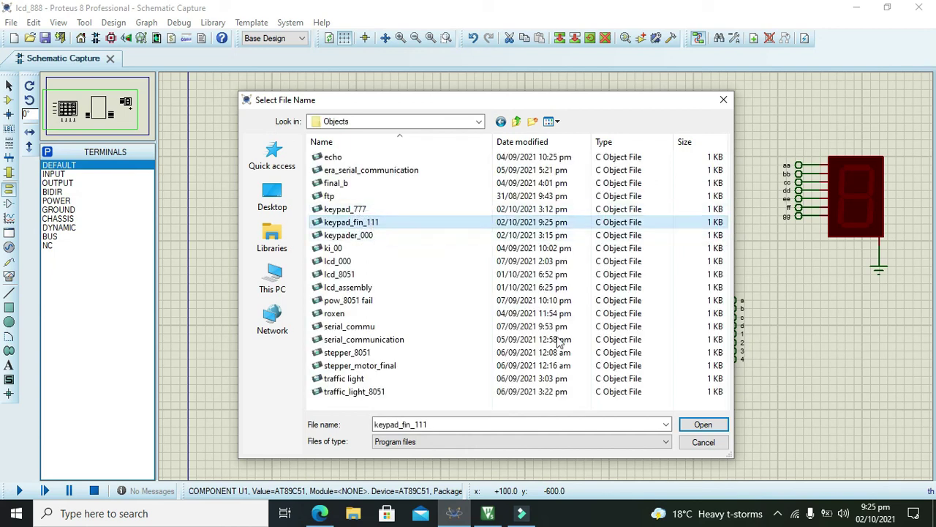
left_click(691, 424)
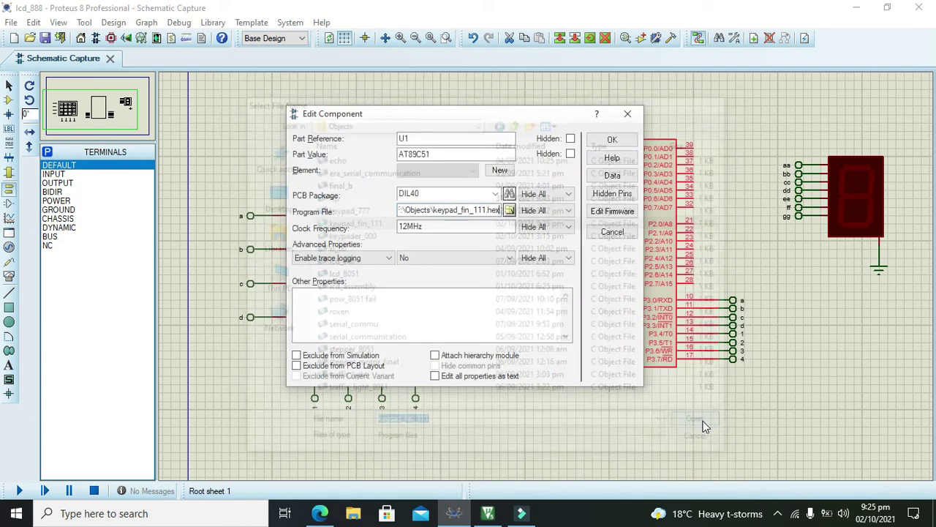
left_click(618, 139)
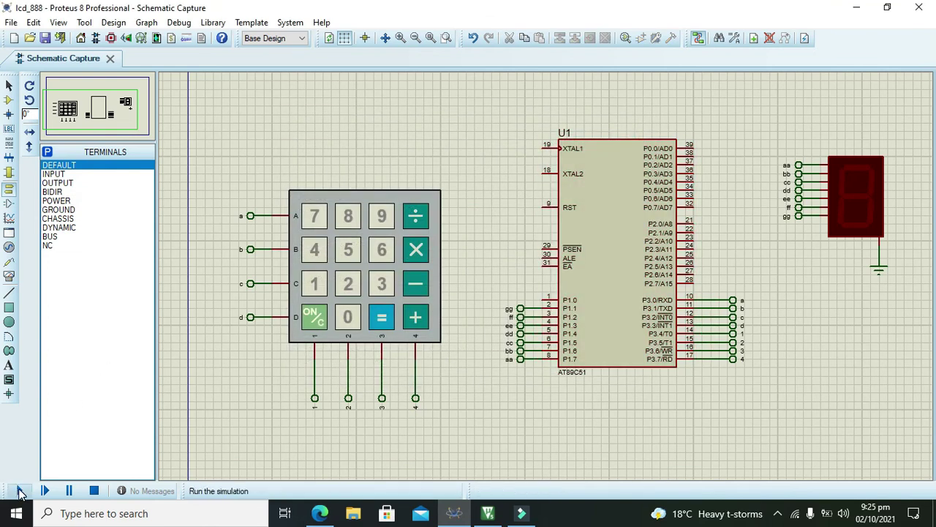
Start the simulation and press digit keys 1 through 9, then 0.
left_click(19, 490)
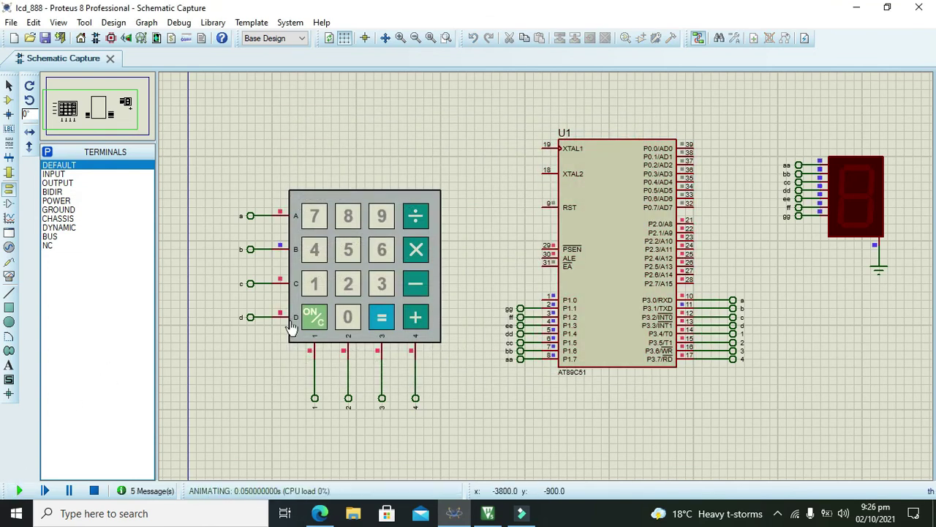
left_click(325, 289)
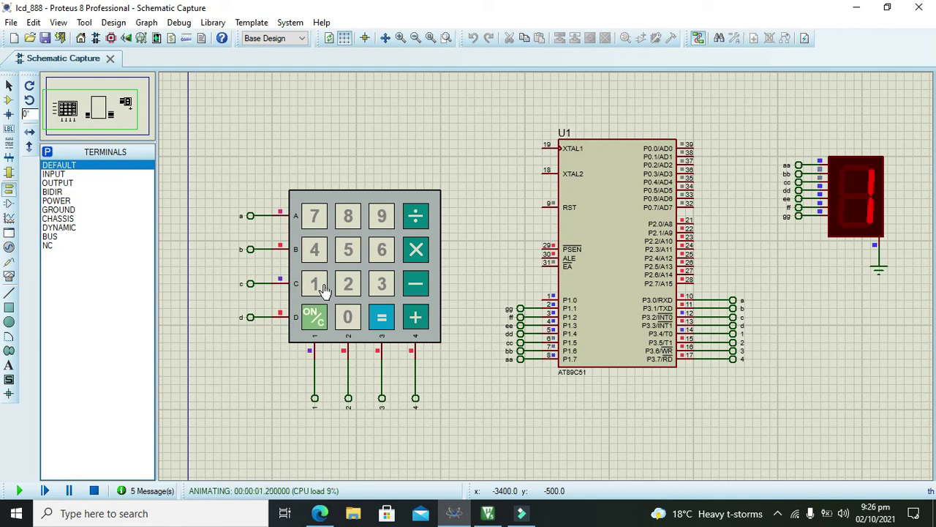
left_click(354, 285)
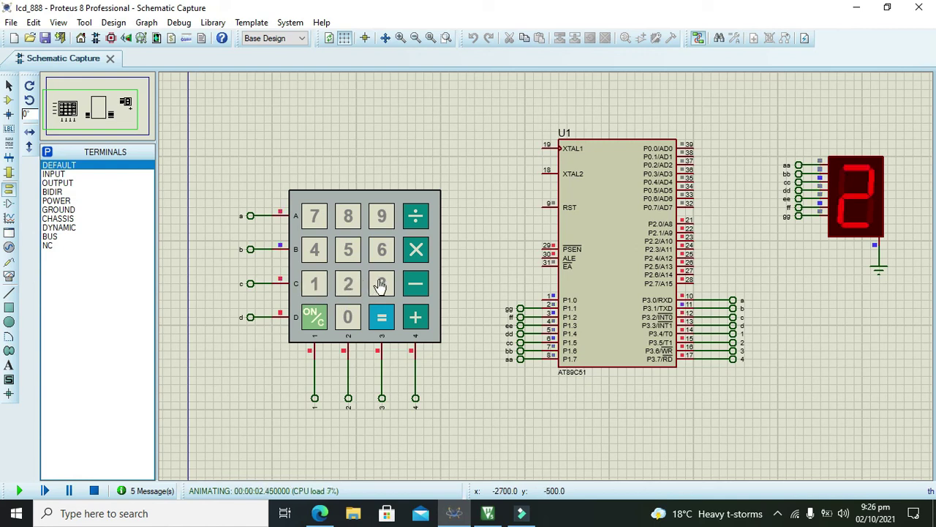
left_click(382, 284)
left_click(318, 251)
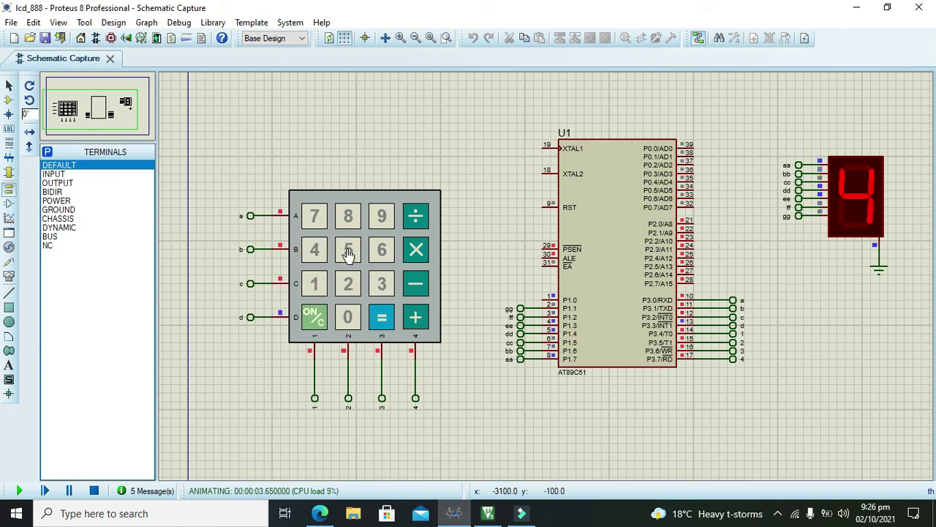
left_click(350, 251)
left_click(382, 249)
left_click(316, 217)
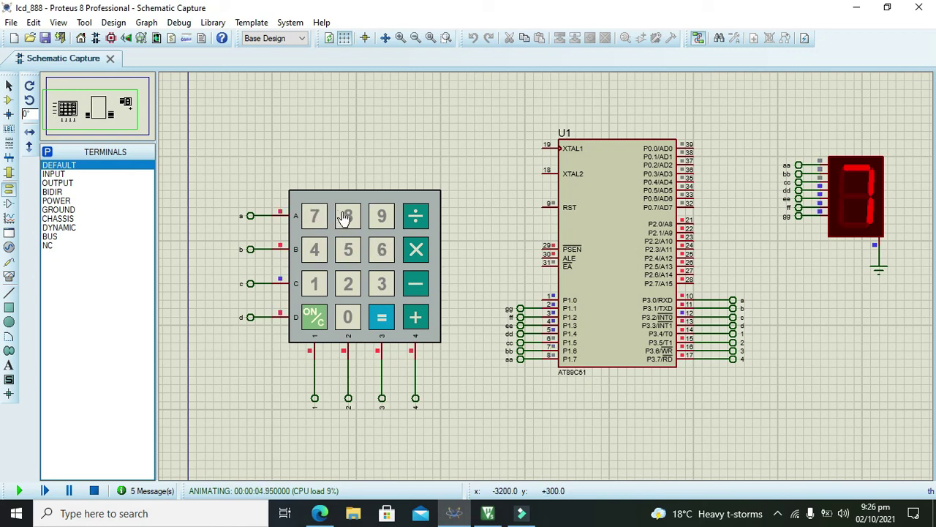
left_click(349, 215)
left_click(382, 215)
left_click(348, 320)
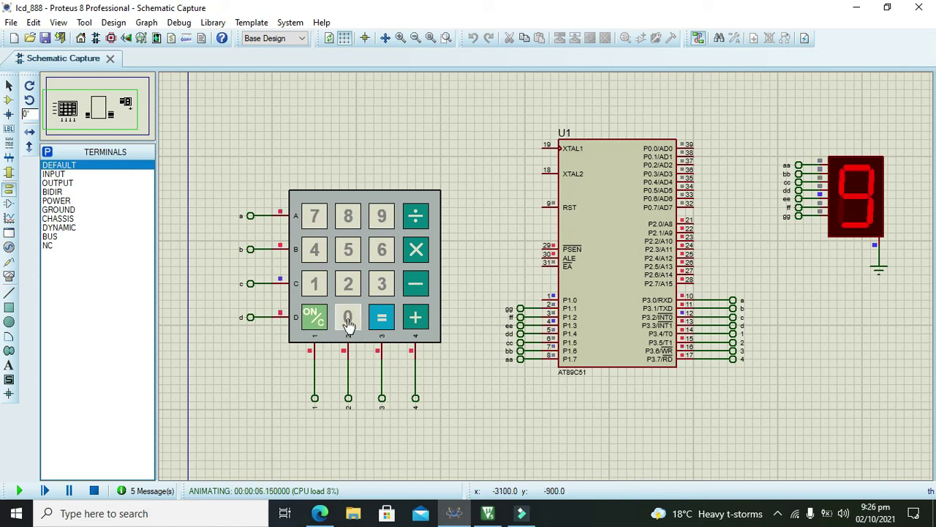
Press the ÷, ×, −, +, ON/C and = keys to display their values.
left_click(415, 218)
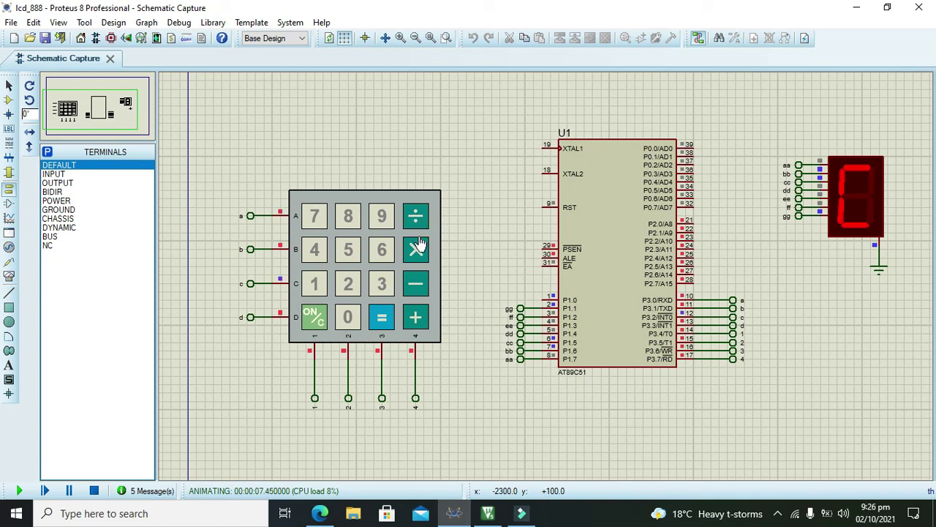
left_click(415, 249)
left_click(423, 290)
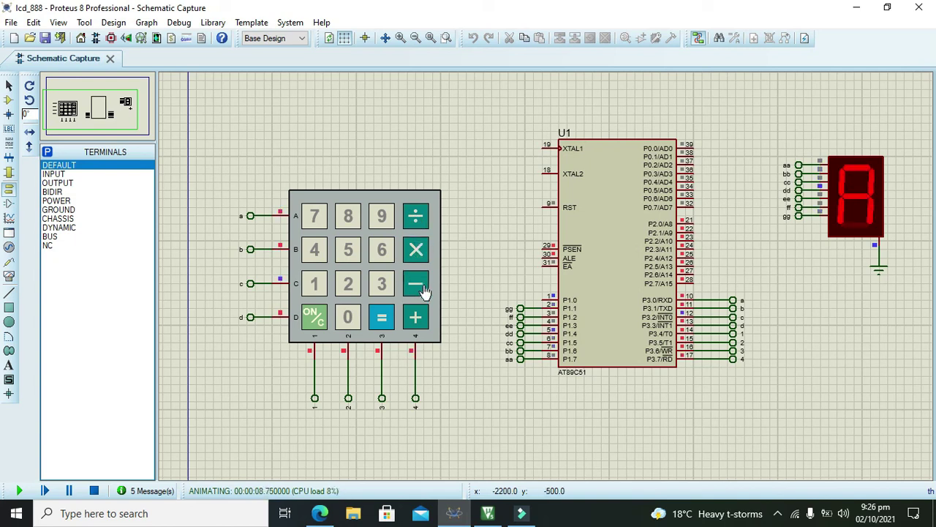
left_click(417, 318)
left_click(311, 319)
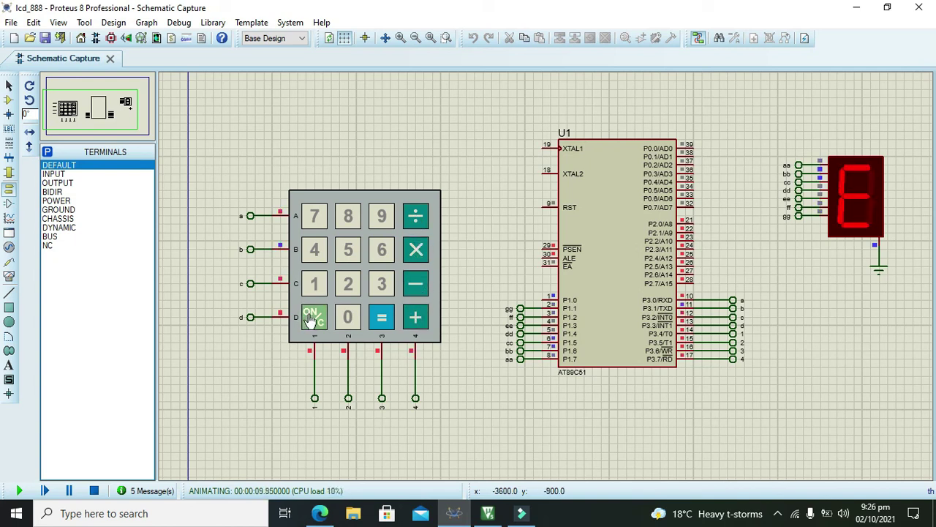
left_click(384, 327)
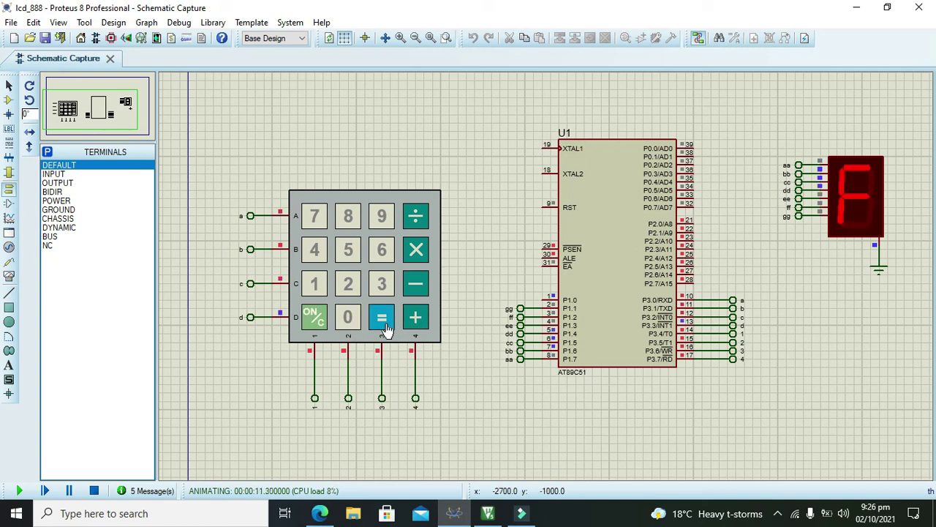